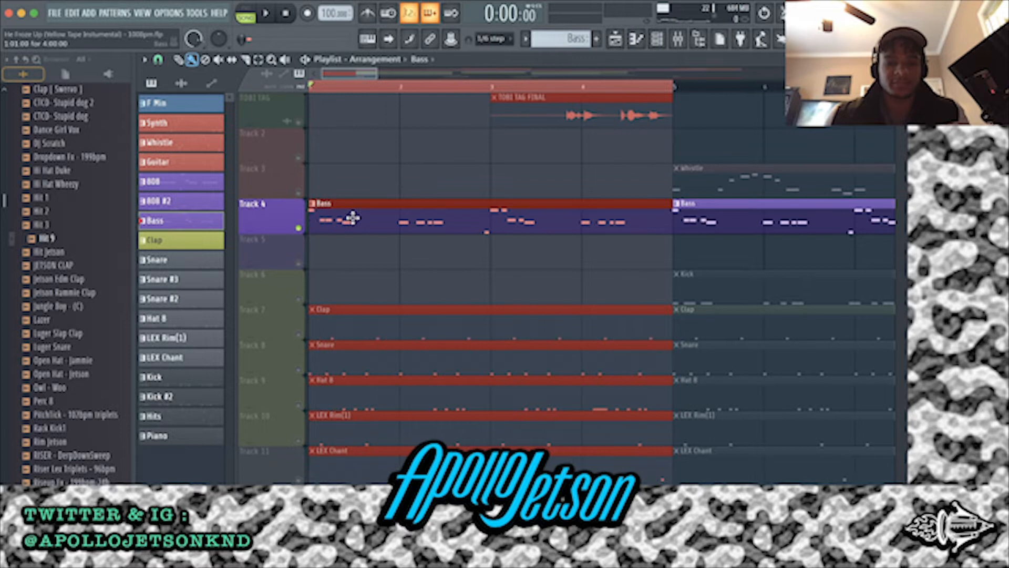
Open the Bass pattern in the piano roll, play it back and highlight its note groups to examine the bassline bar by bar
double_click(351, 217)
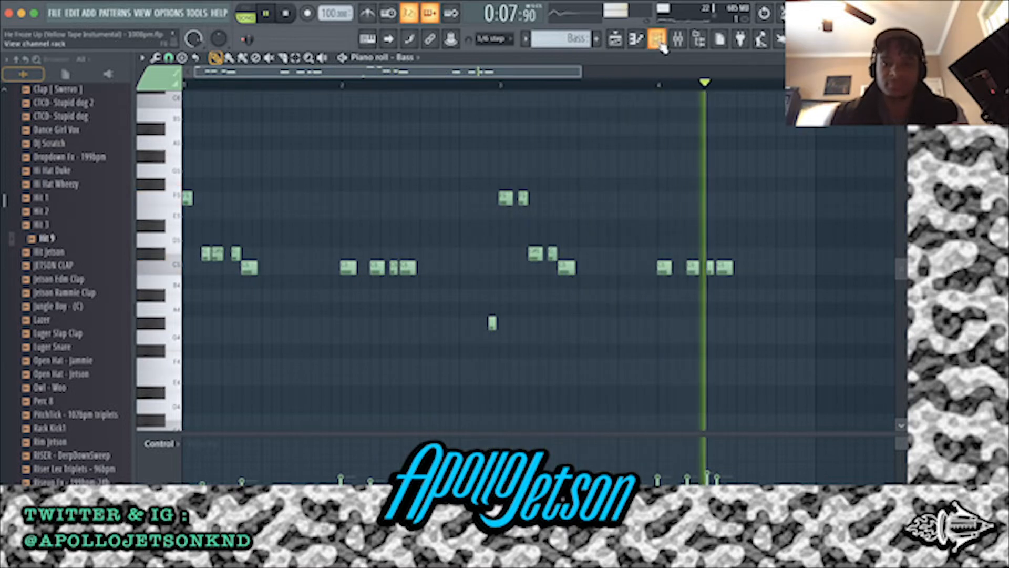
key("space")
left_click_drag(298, 333, 93, 120)
left_click_drag(329, 352, 471, 244)
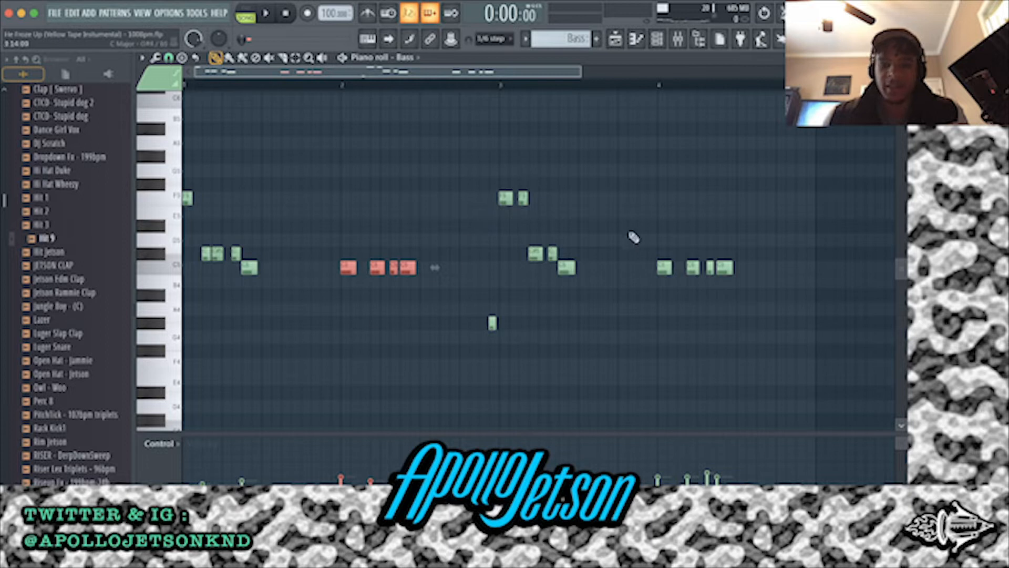
scroll(203, 238, "up", 5)
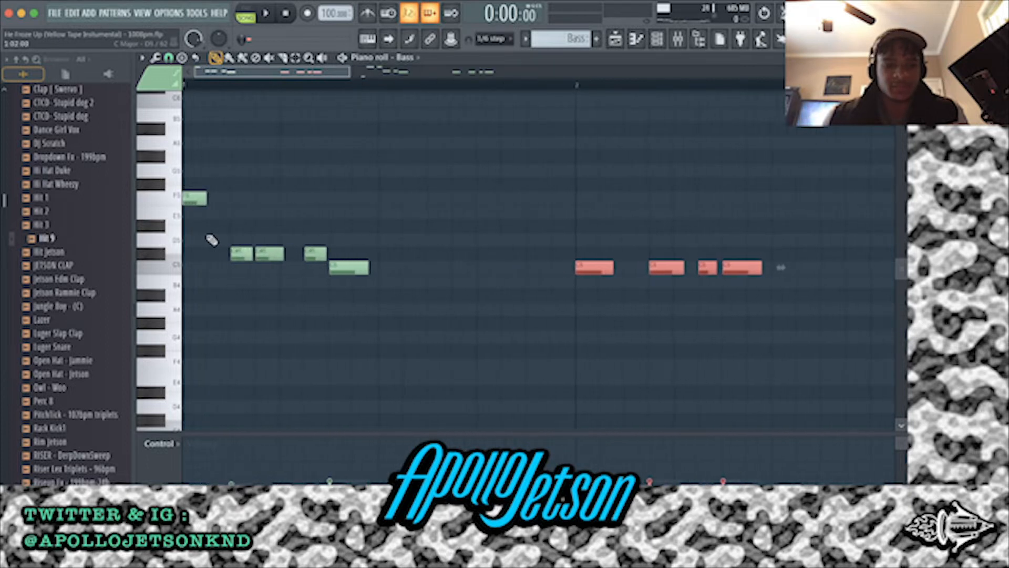
scroll(211, 238, "down", 5)
scroll(253, 227, "down", 1)
left_click(383, 359, "super")
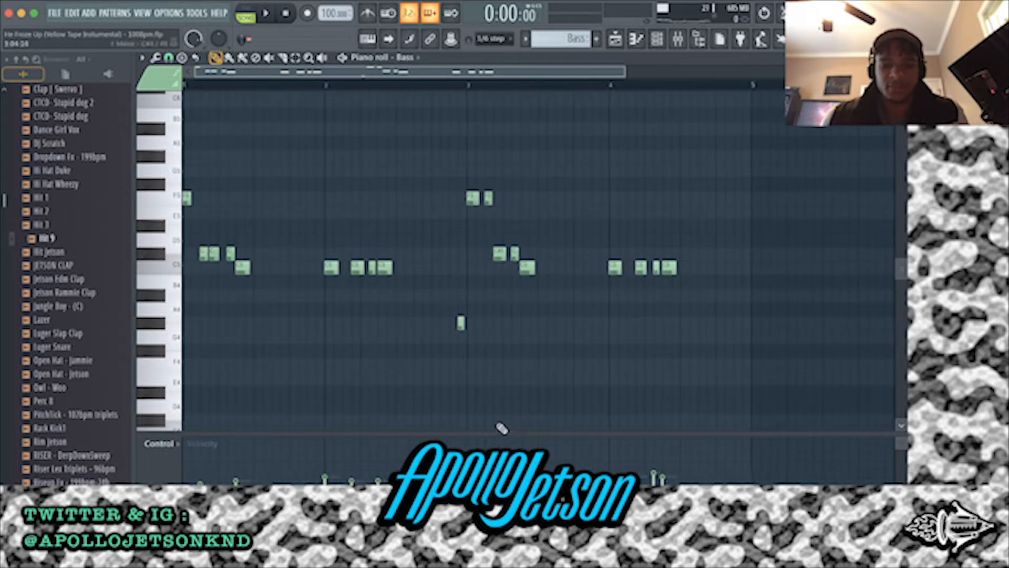
left_click_drag(450, 336, 553, 260)
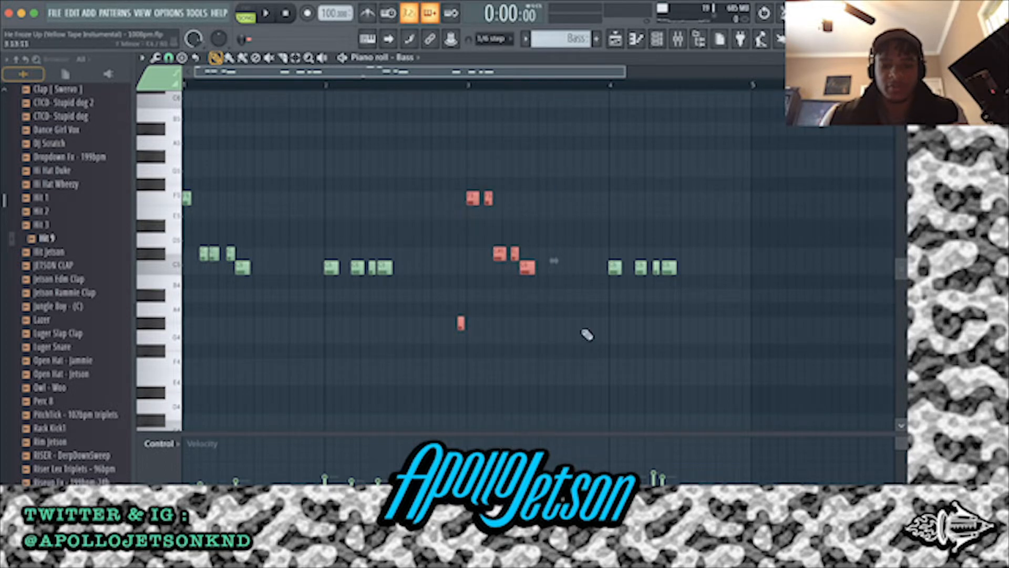
scroll(668, 105, "down", 2)
Inspect the Bass channel's Trilian preset Attitude MS-20 Square and its edit page during playback, then return to the playlist
left_click(657, 39)
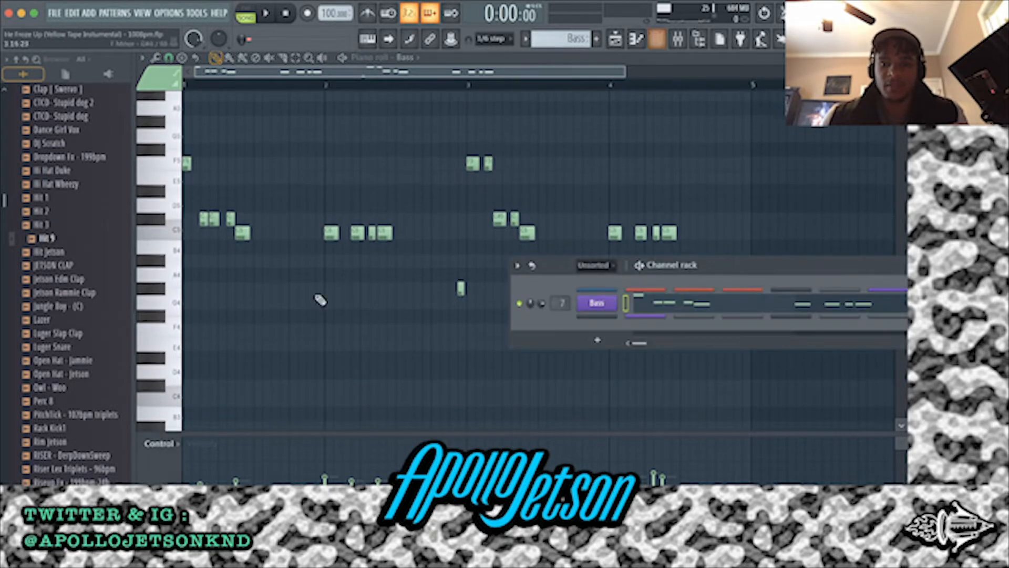
left_click(599, 304)
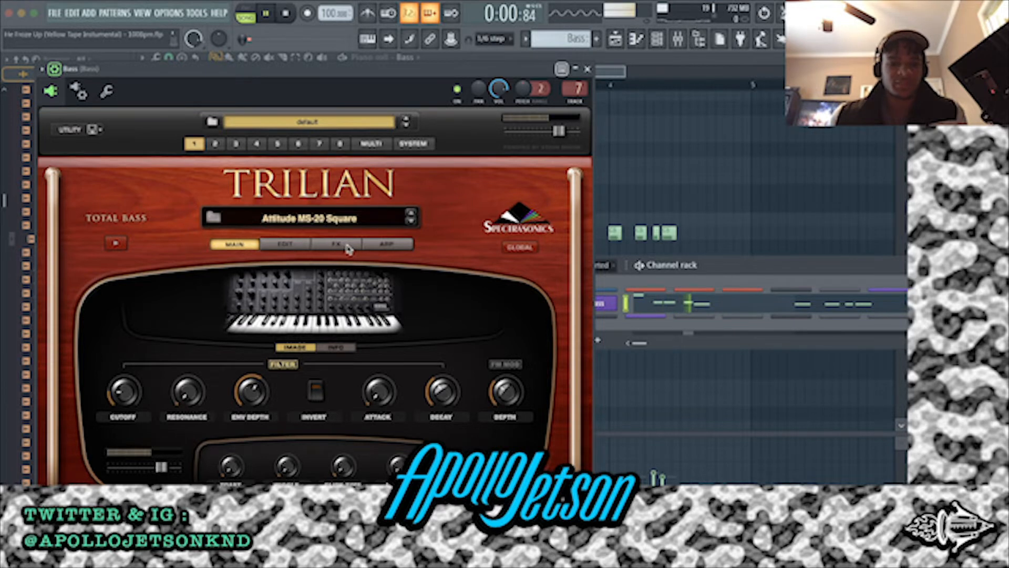
left_click(286, 244)
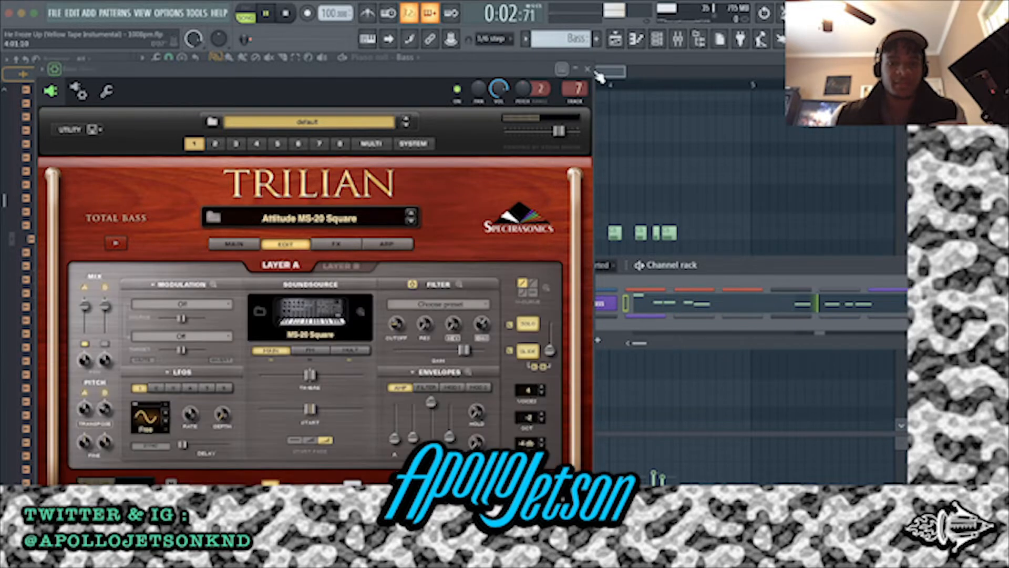
left_click(587, 69)
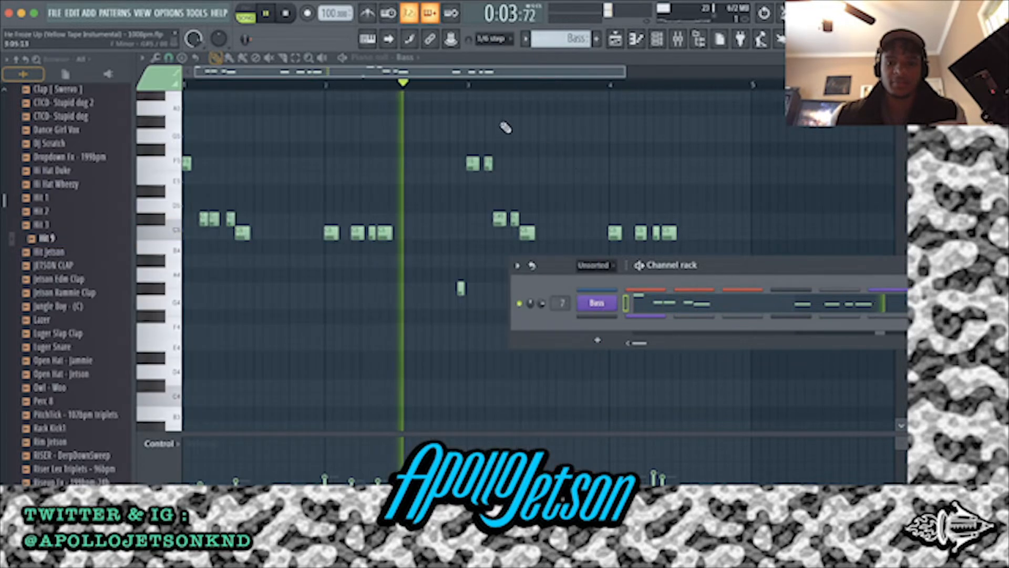
key("space")
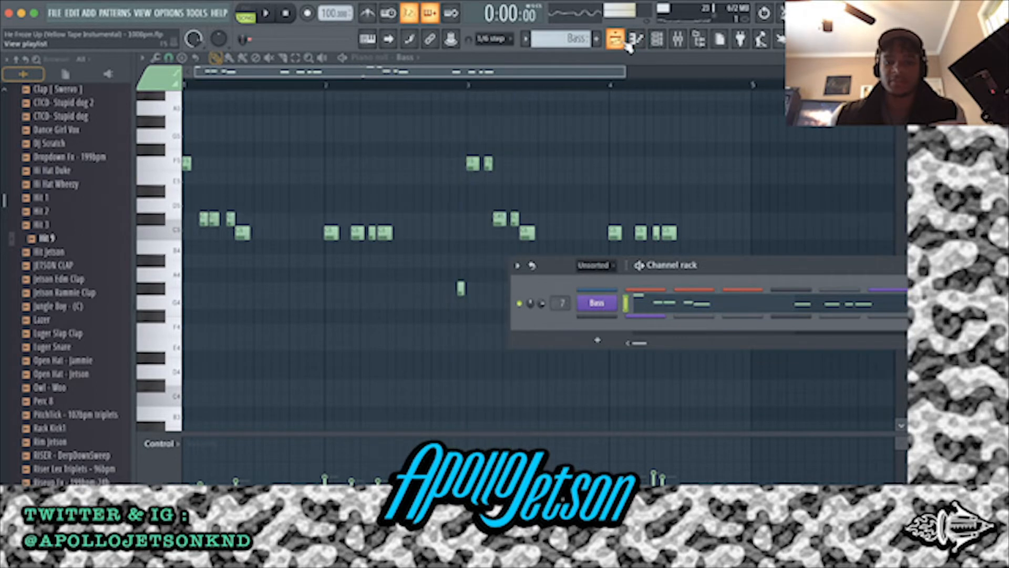
left_click(625, 44)
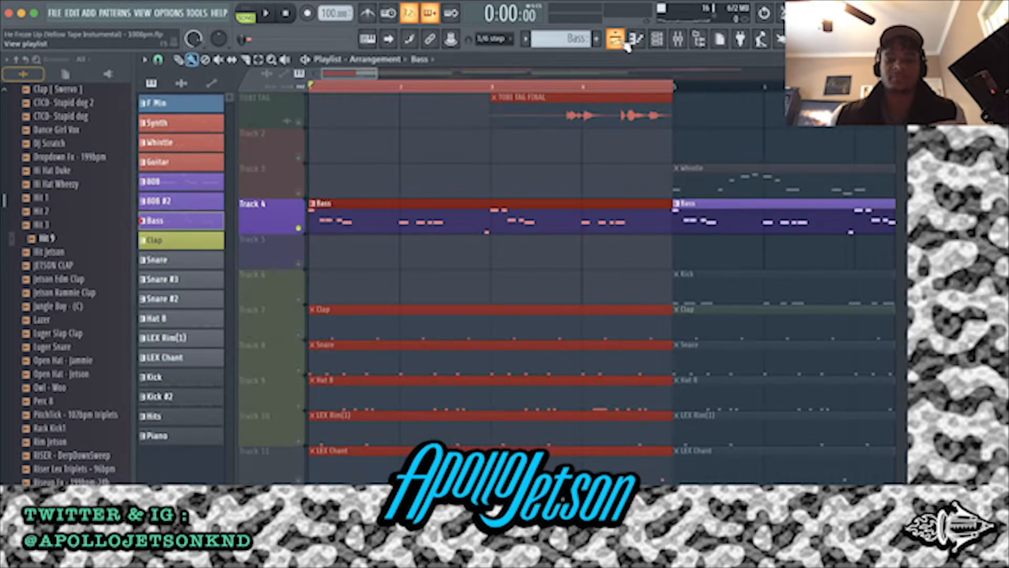
Unmute the Clap track in the playlist and play it together with the bass
left_click(299, 340)
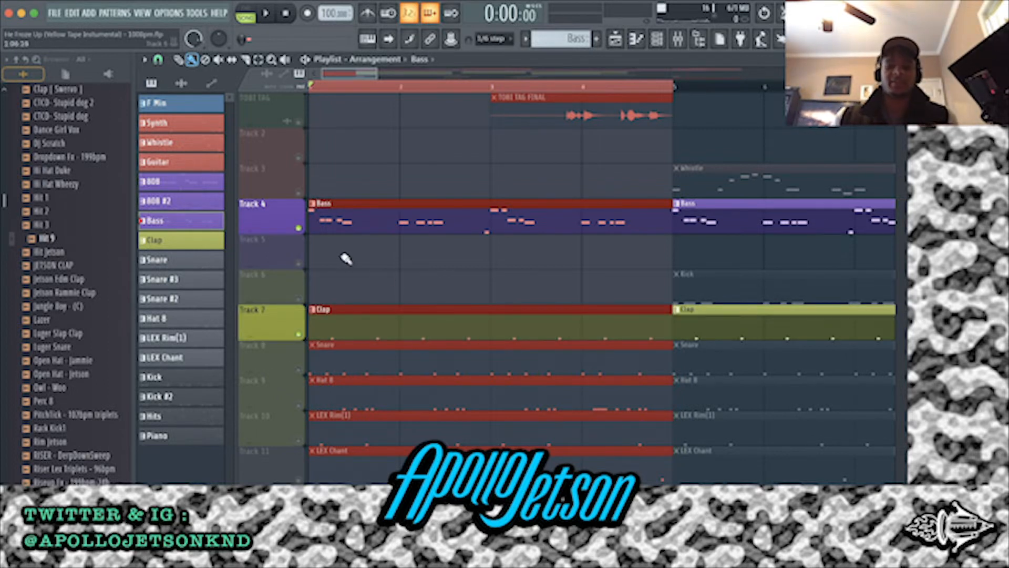
scroll(345, 247, "down", 3, "ctrl")
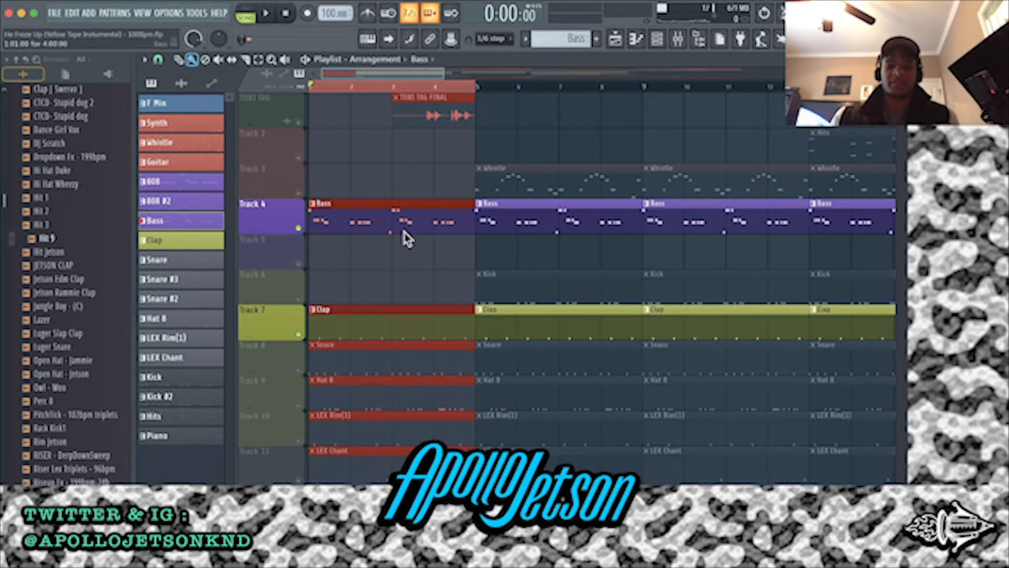
scroll(405, 232, "down", 1)
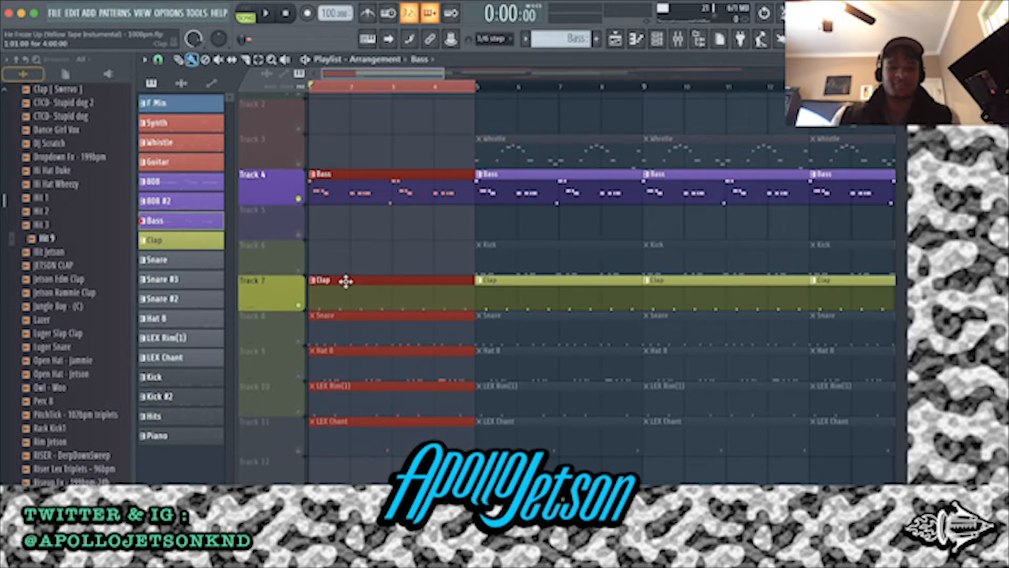
key("space")
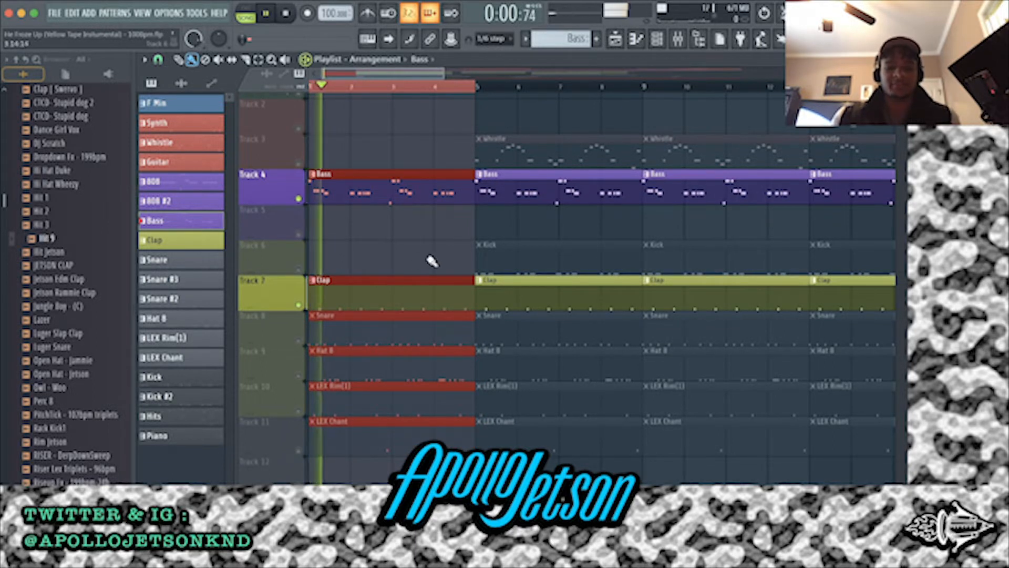
Expand the channel rack, open the Clap [ ATL ] sampler and audition its sample, then close the sampler
left_click(658, 40)
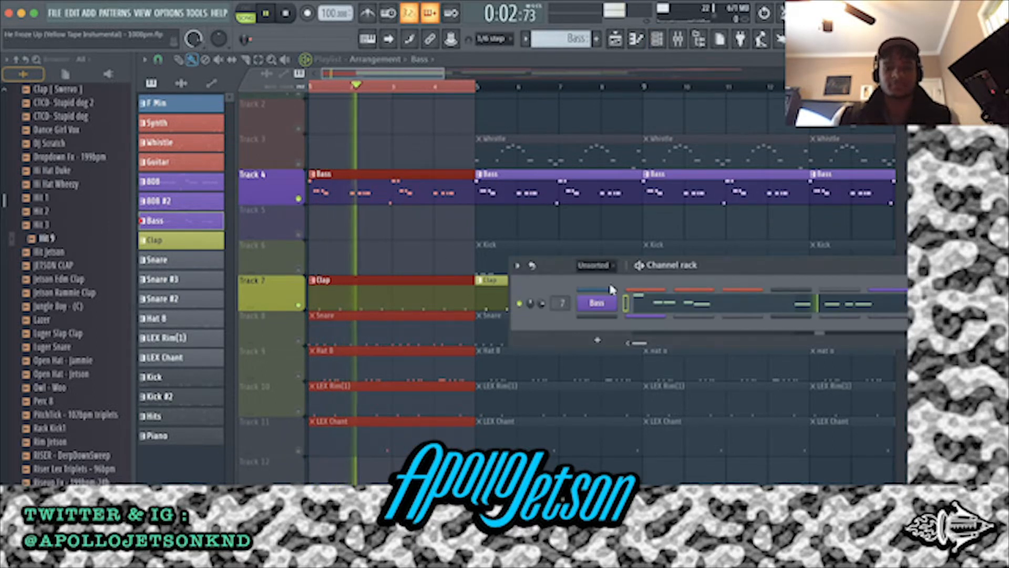
left_click_drag(631, 326, 619, 455)
scroll(615, 452, "down", 4)
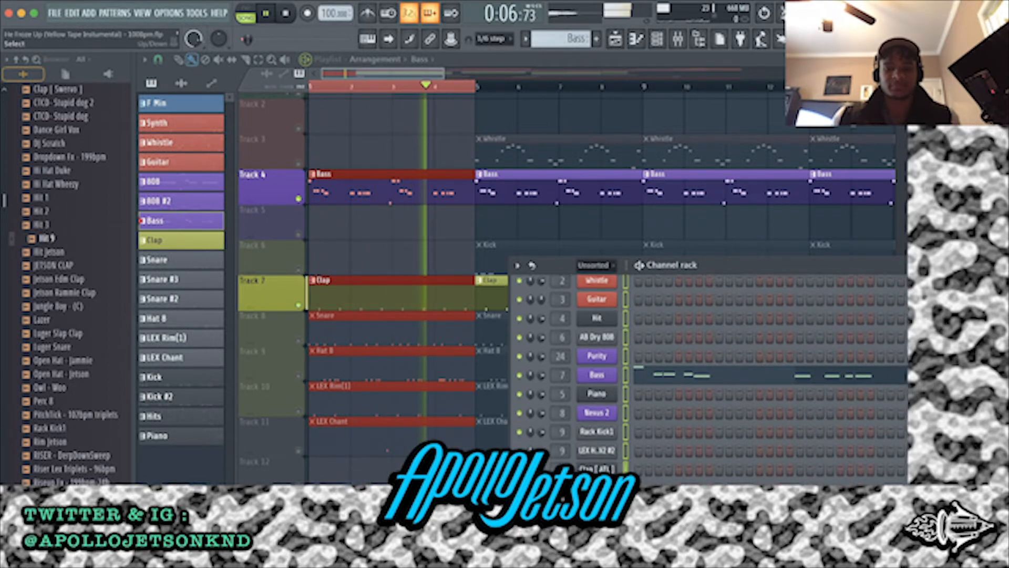
key("space")
left_click(599, 453)
left_click(465, 426)
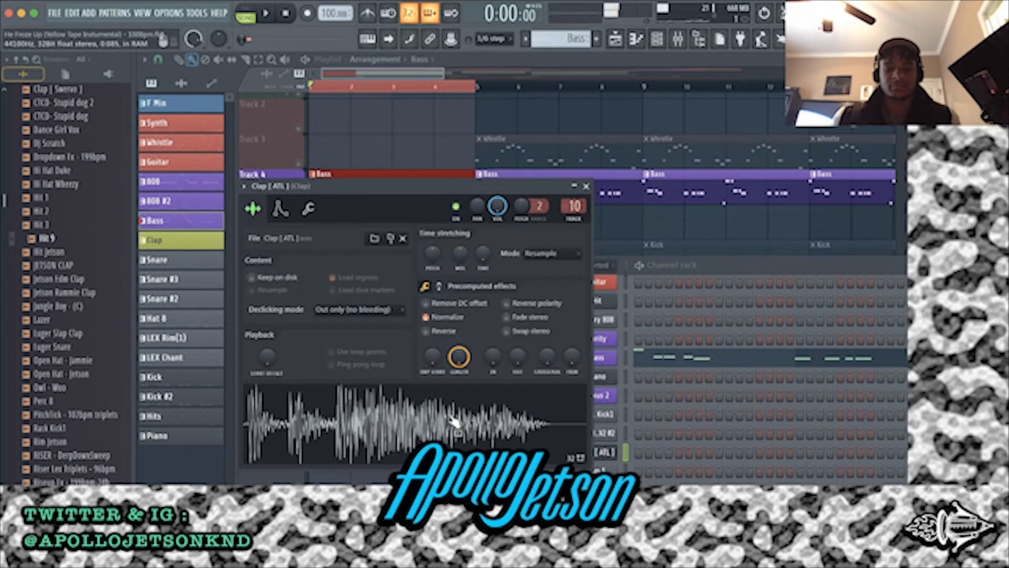
left_click(587, 187)
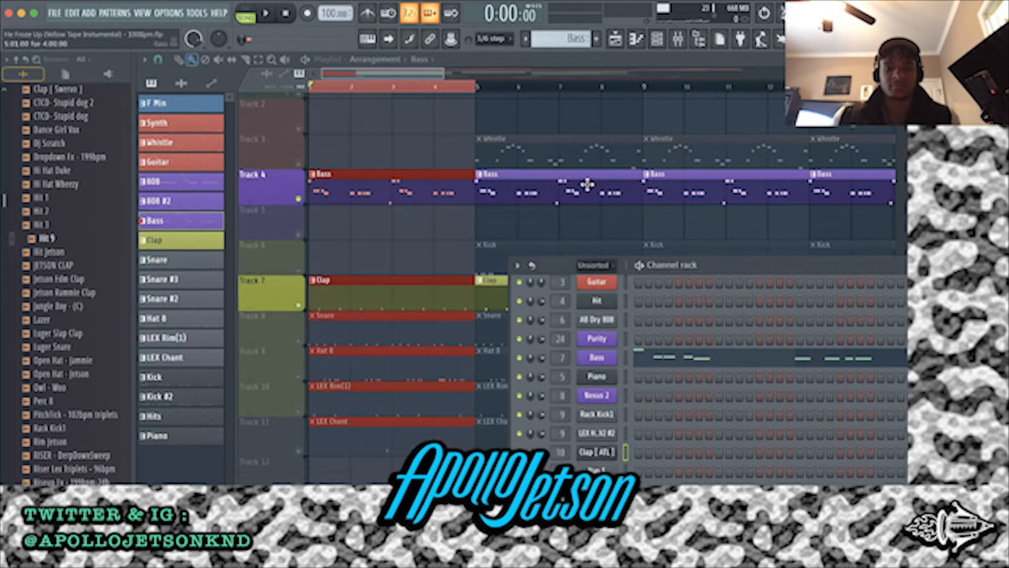
Unmute the Snare track, open its pattern in the piano roll and play it along with the bass and clap
left_click(301, 332)
left_click(303, 340)
double_click(346, 337)
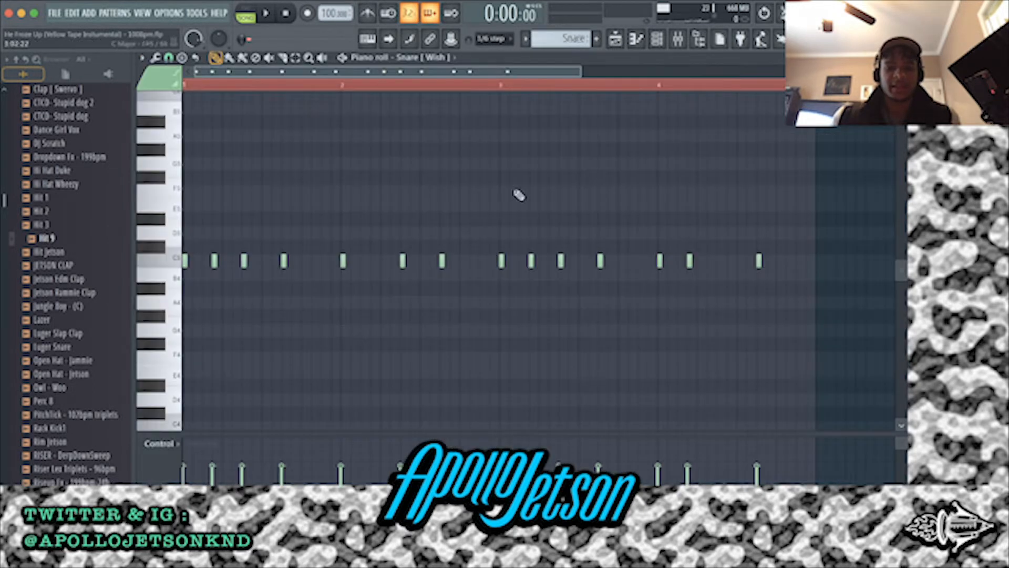
key("space")
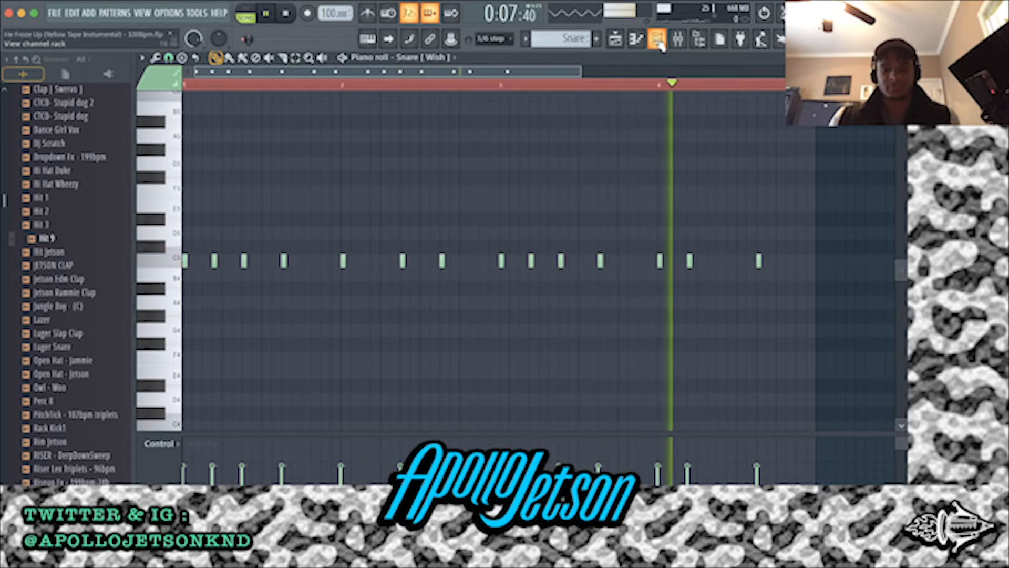
key("space")
Highlight the snare notes of bar 1, bars 1 and 2, bar 3 and bar 4 to compare their rhythm
left_click_drag(317, 289, 197, 264)
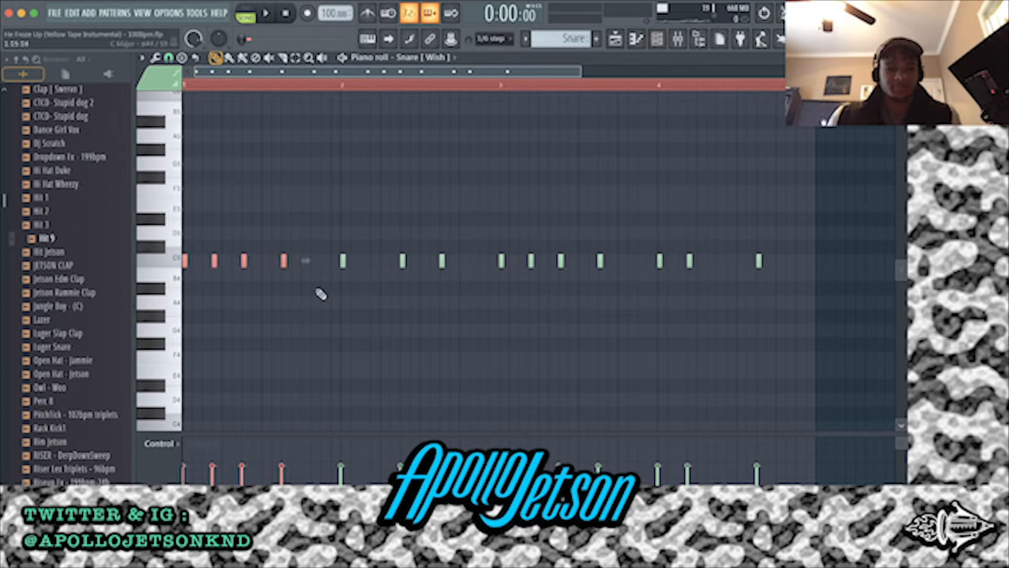
left_click_drag(451, 296, 185, 225)
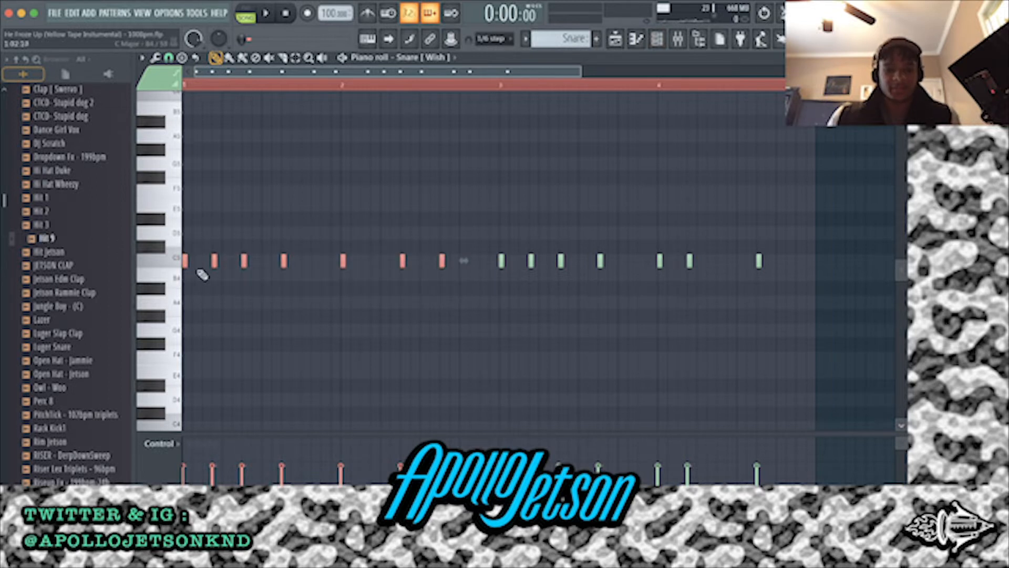
left_click_drag(484, 288, 612, 244)
left_click_drag(311, 285, 112, 254)
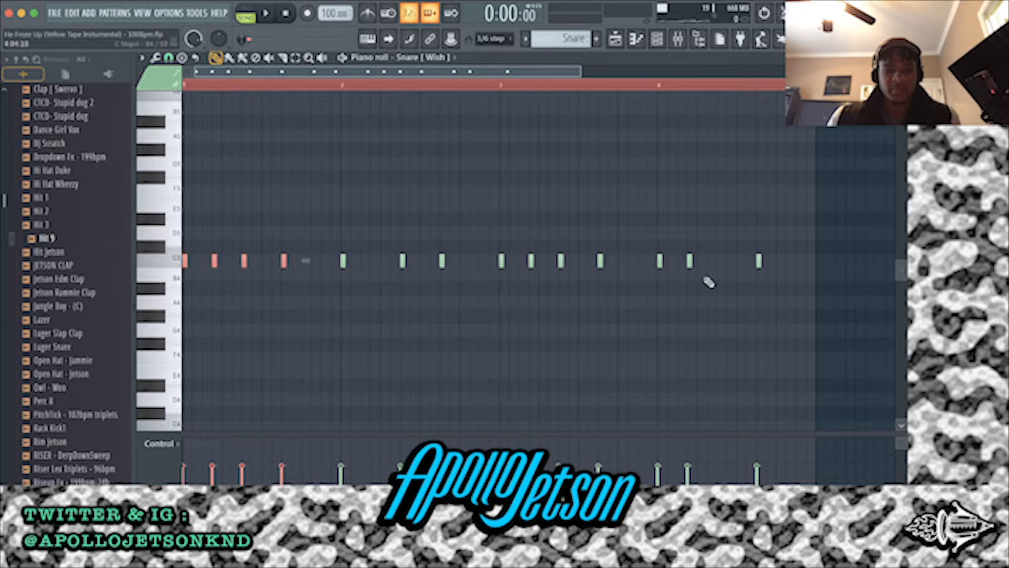
left_click_drag(636, 298, 841, 241)
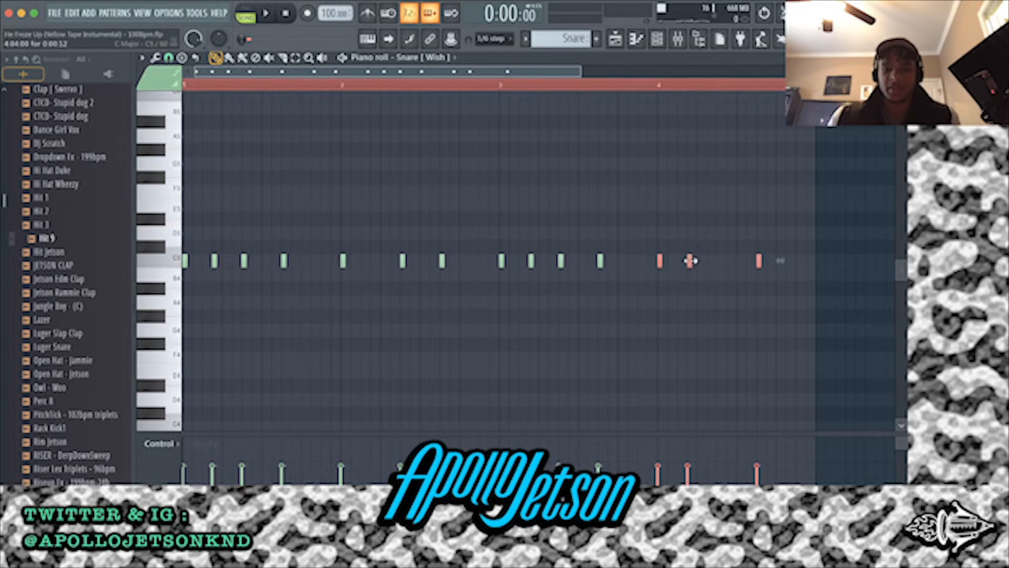
Open the Snare [ Wish ] sampler from the channel rack, audition its sample, then close the sampler and channel rack
left_click(657, 39)
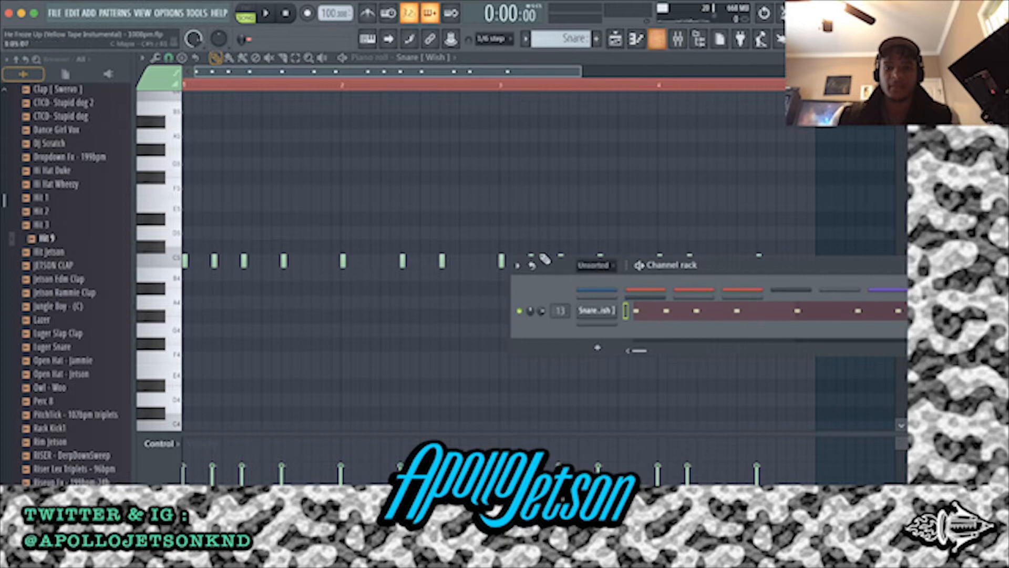
left_click(593, 315)
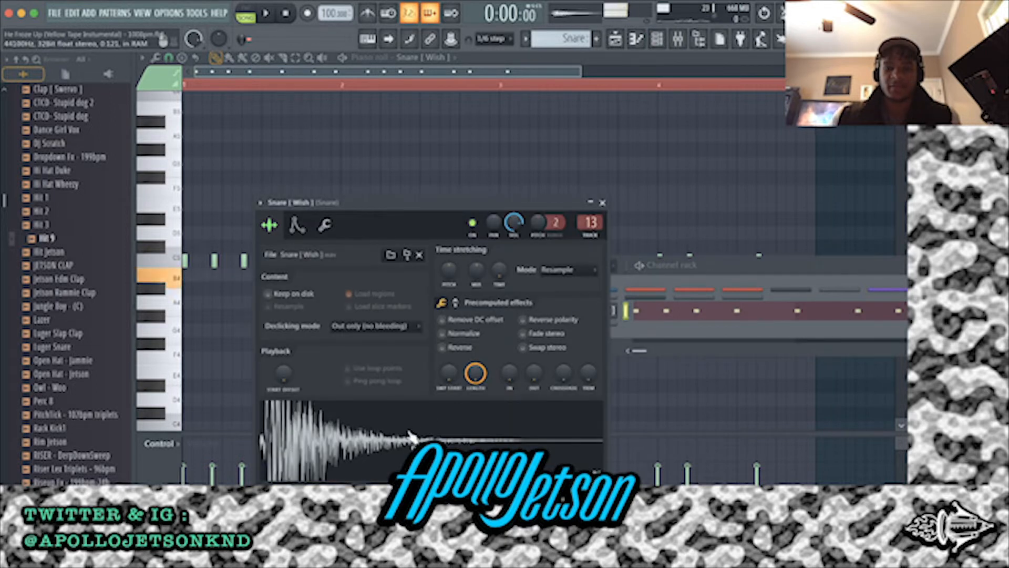
left_click(601, 203)
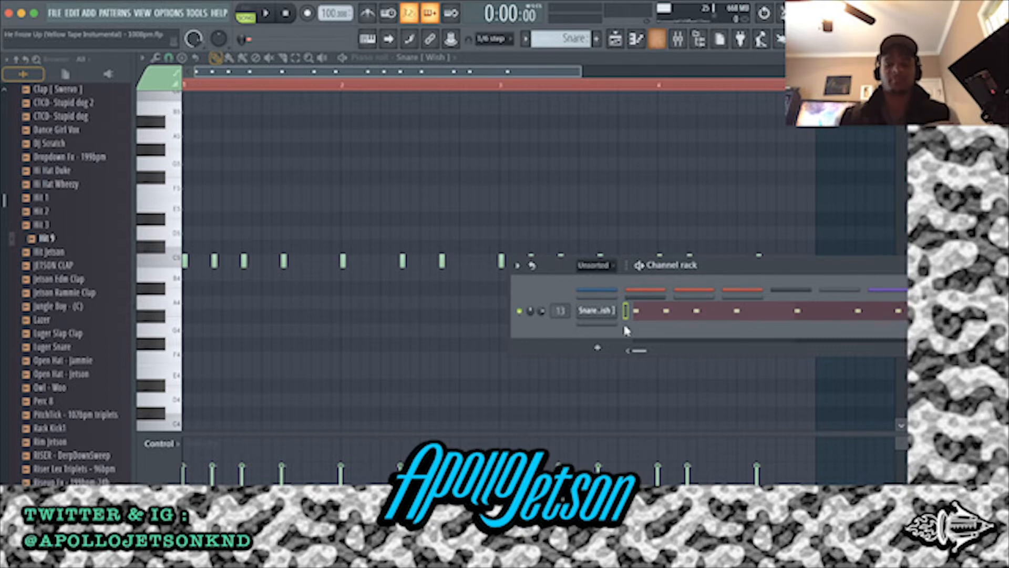
left_click(664, 39)
left_click(664, 39)
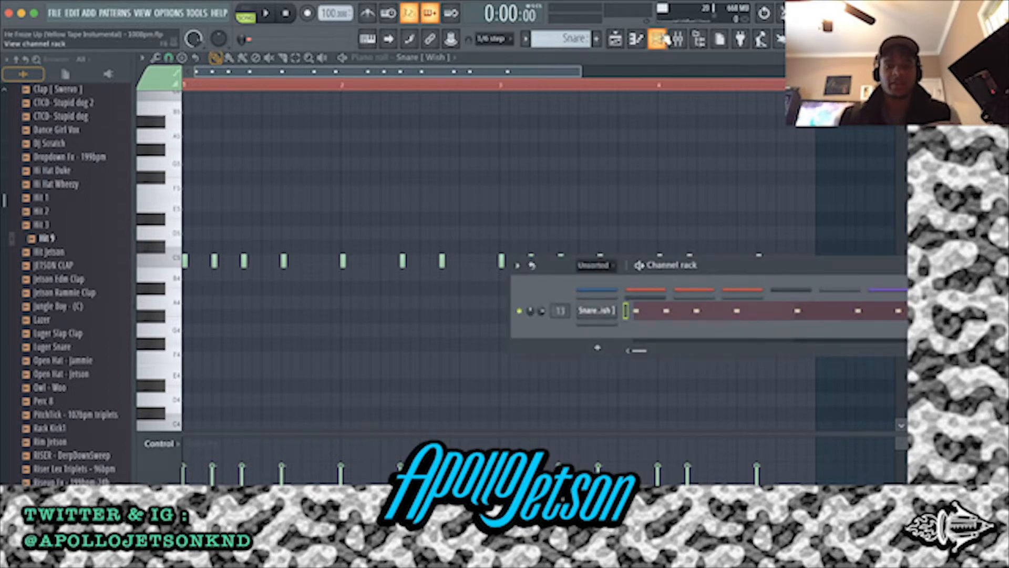
left_click(664, 40)
Play back the bass, clap and snare together, then stop and return to the playlist
key("space")
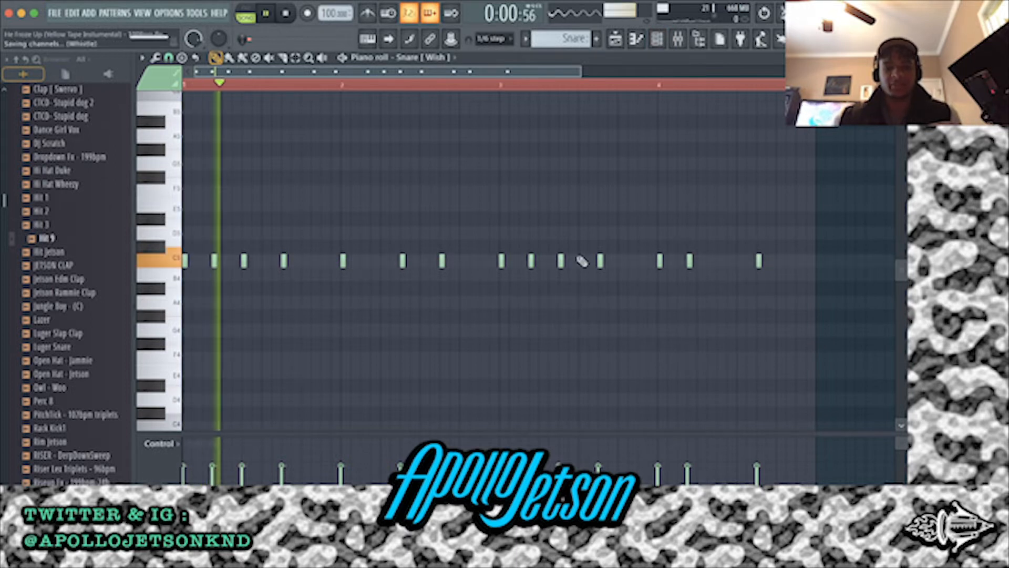
left_click(664, 44)
key("space")
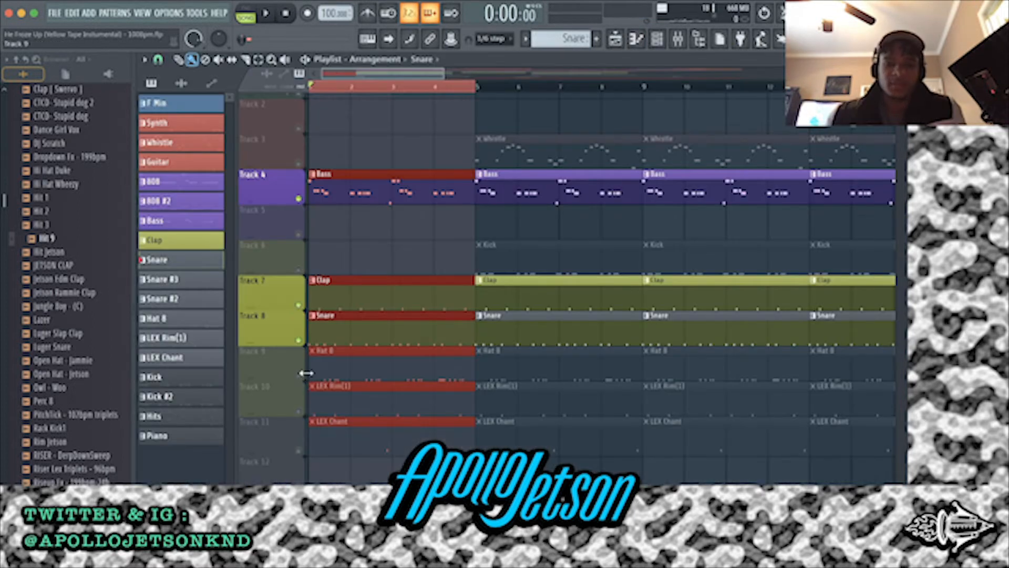
Unmute the Hat 8 track, open its pattern in the piano roll and play it with the other unmuted tracks
left_click(299, 377)
double_click(350, 365)
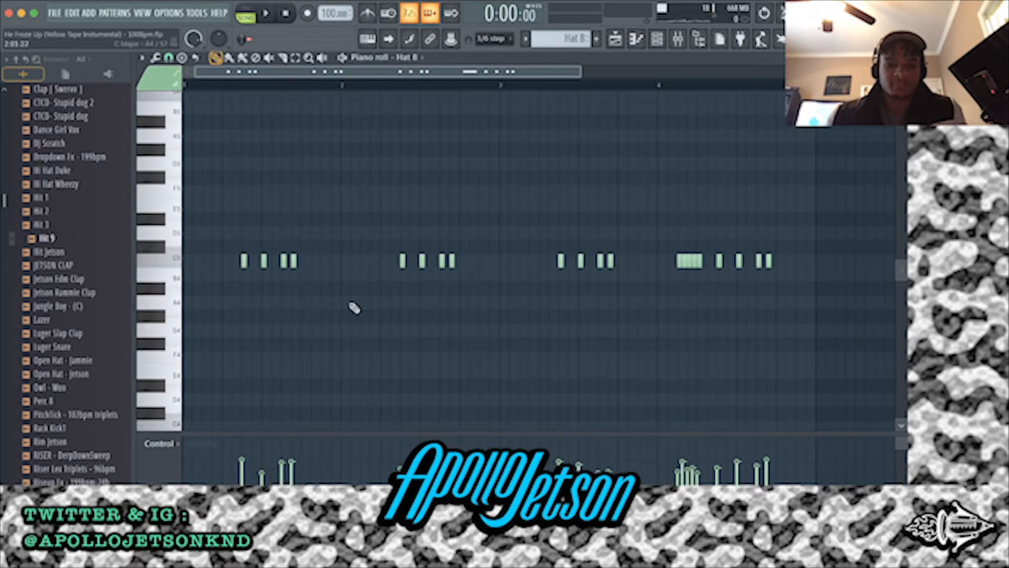
key("space")
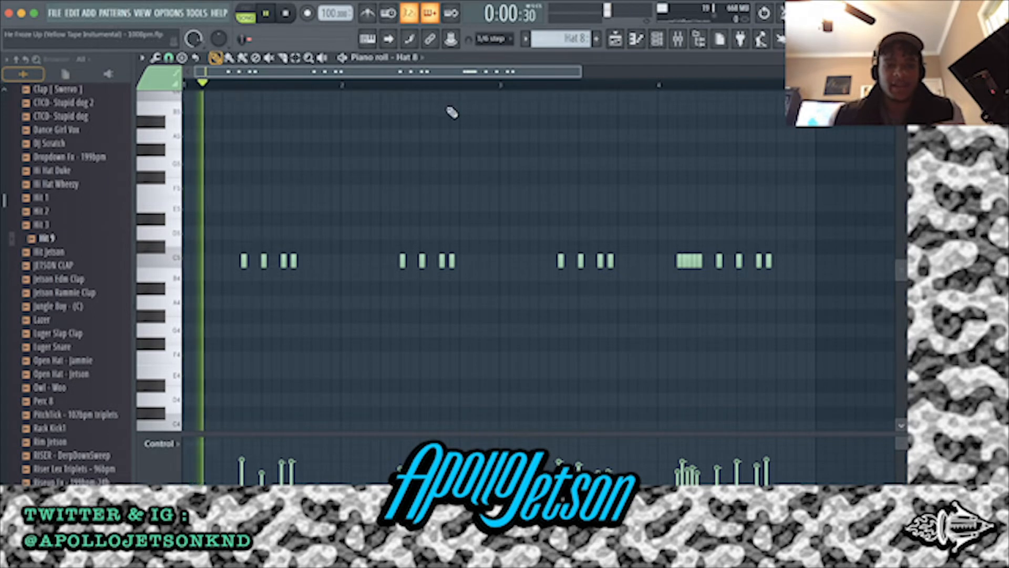
Open the Hat 8 sampler from the channel rack, audition its sample, then close the sampler and channel rack
left_click(657, 39)
left_click(599, 311)
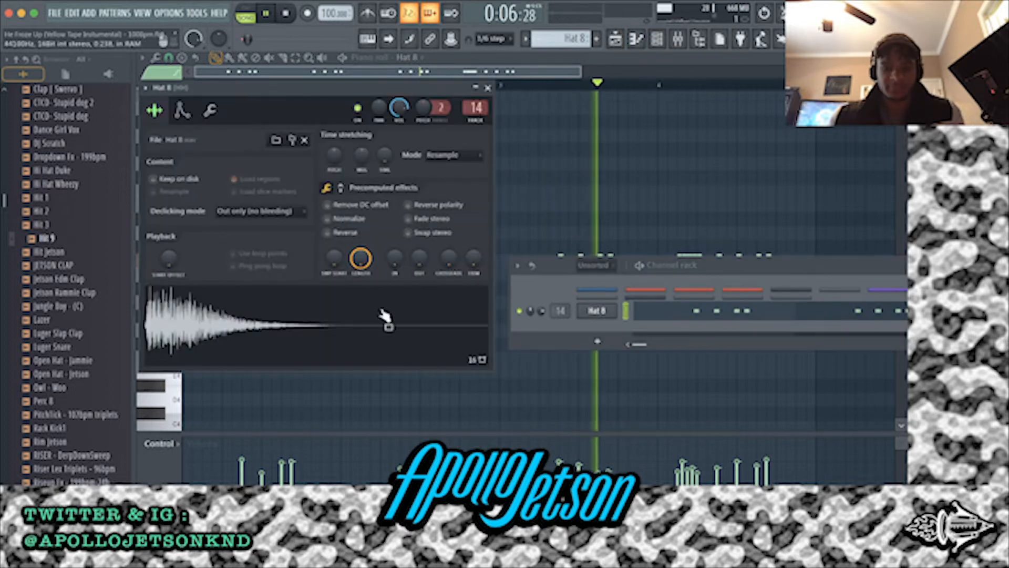
left_click_drag(301, 85, 432, 202)
key("space")
left_click(363, 447)
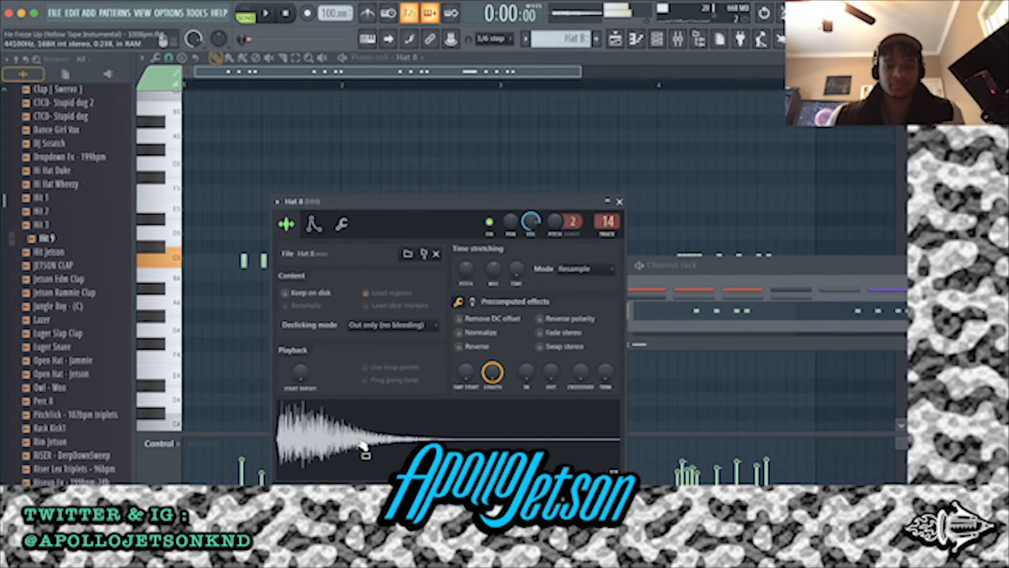
left_click(620, 202)
left_click(658, 46)
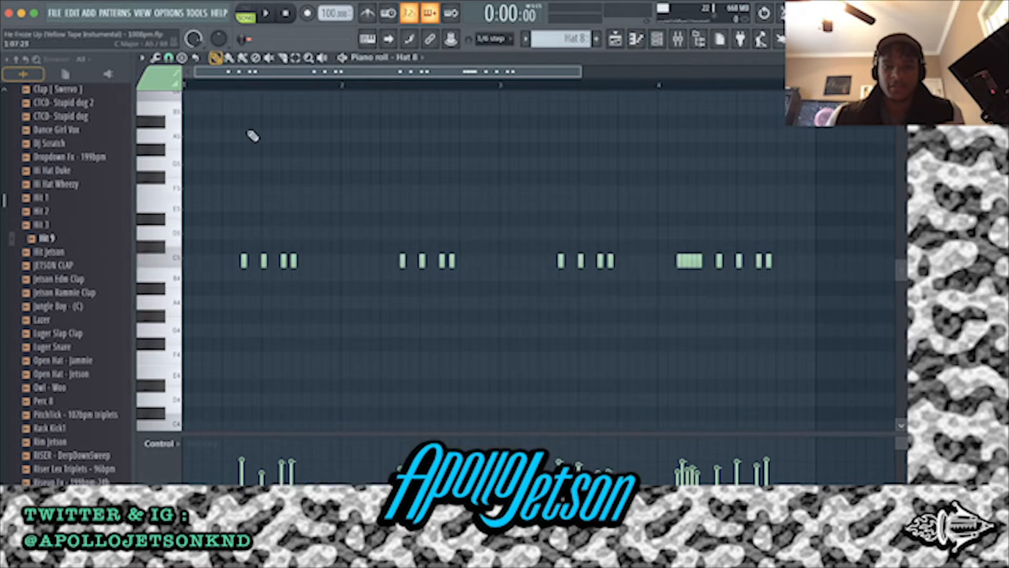
Highlight the note groups in the Hat 8 piano roll bar by bar, including the fast roll in bar 4
left_click_drag(232, 308, 344, 242)
left_click_drag(363, 300, 494, 239)
left_click_drag(517, 296, 655, 243)
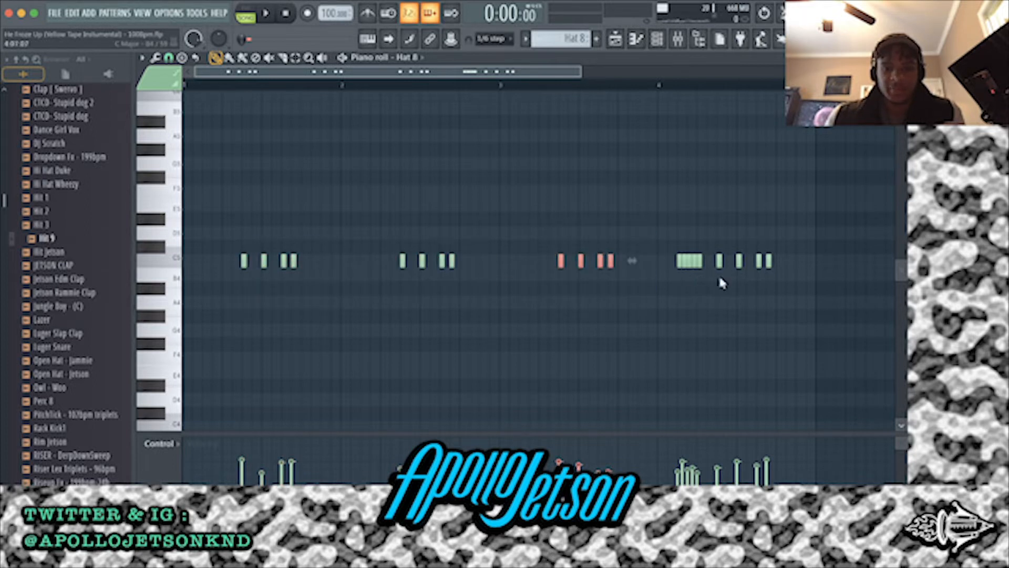
left_click_drag(718, 279, 841, 242)
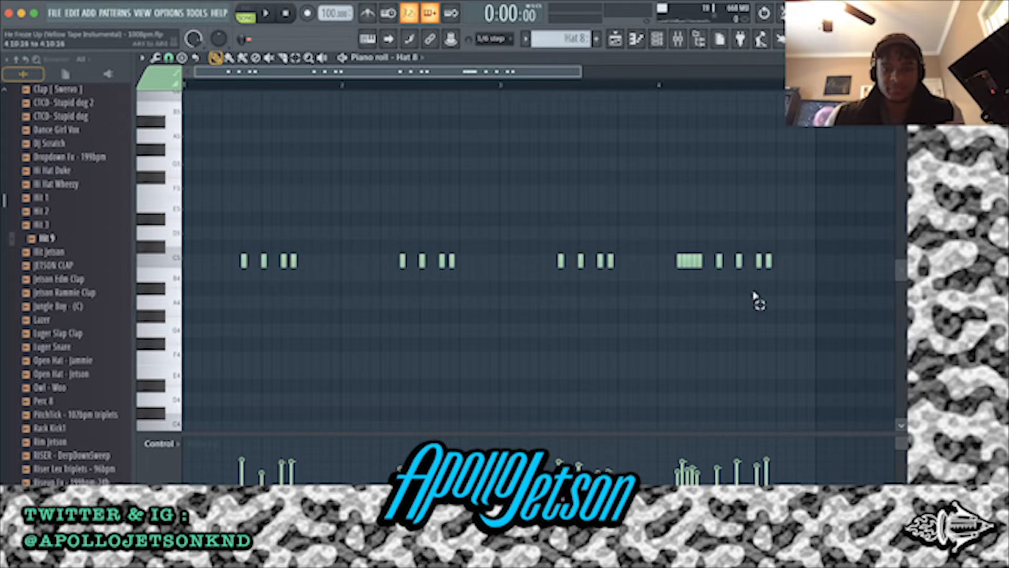
left_click_drag(706, 259, 705, 258)
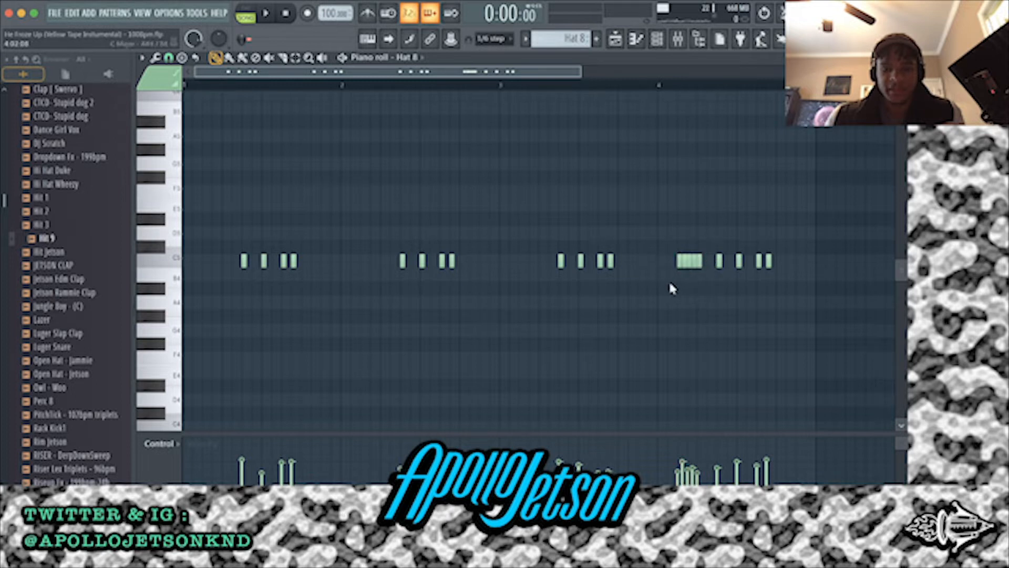
Play the Hat 8 pattern, return to the playlist zoomed in on the first four bars and stop playback
key("space")
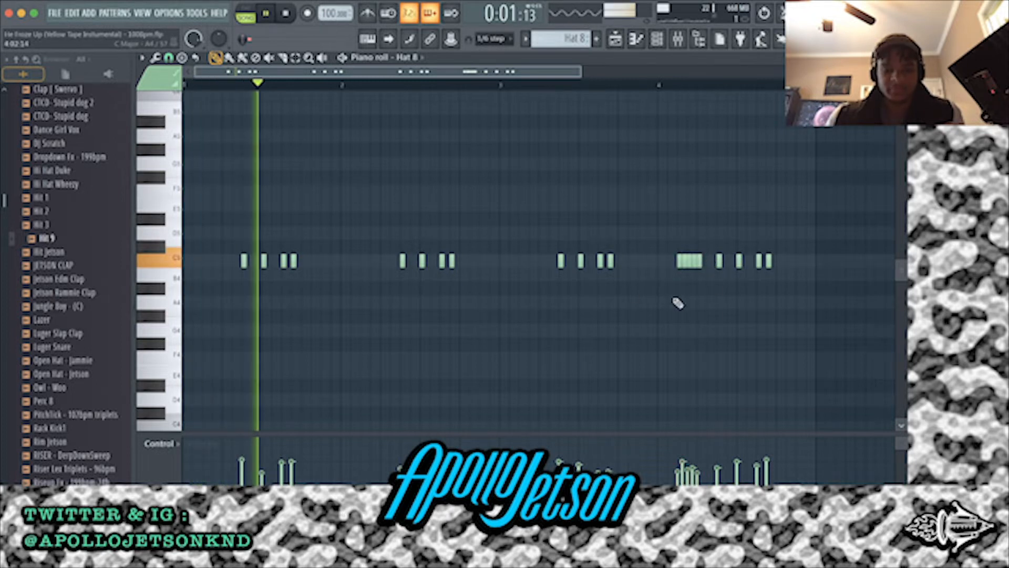
left_click(616, 40)
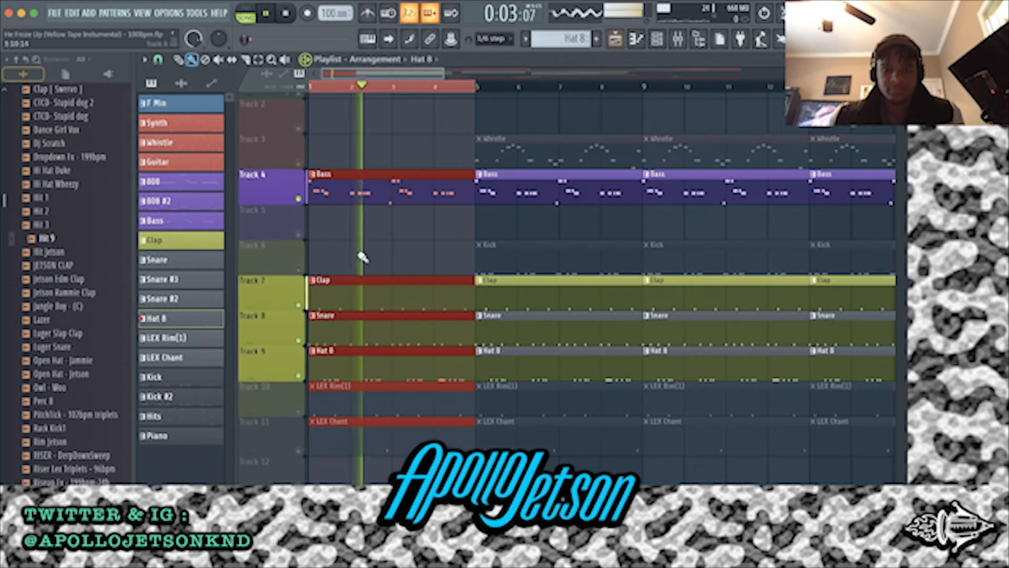
scroll(340, 265, "up", 3)
scroll(357, 269, "up", 3)
key("space")
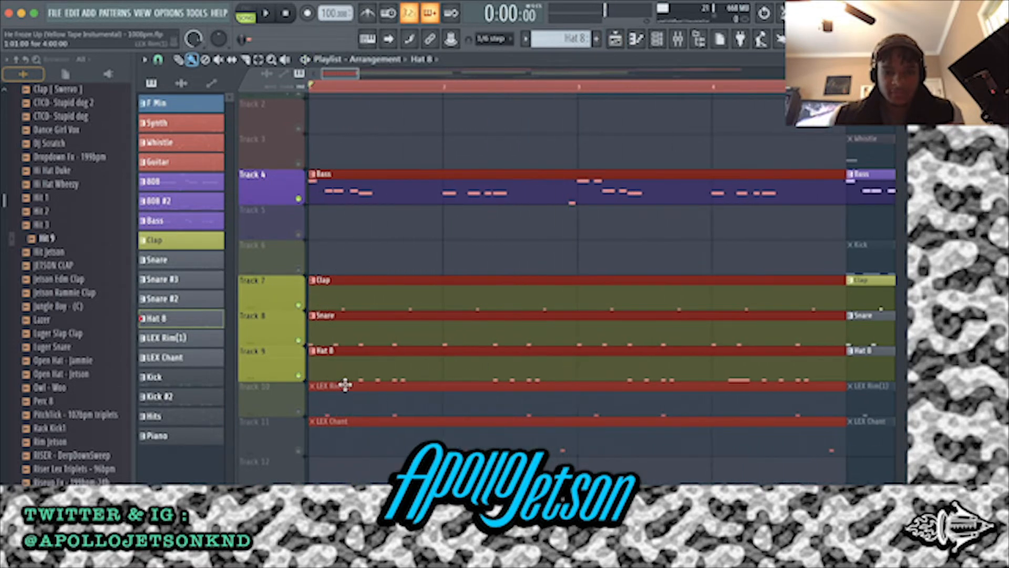
Play the bass, clap, snare and hat together in the playlist, stop, and select only the first Hat 8 clip
scroll(526, 262, "up", 2)
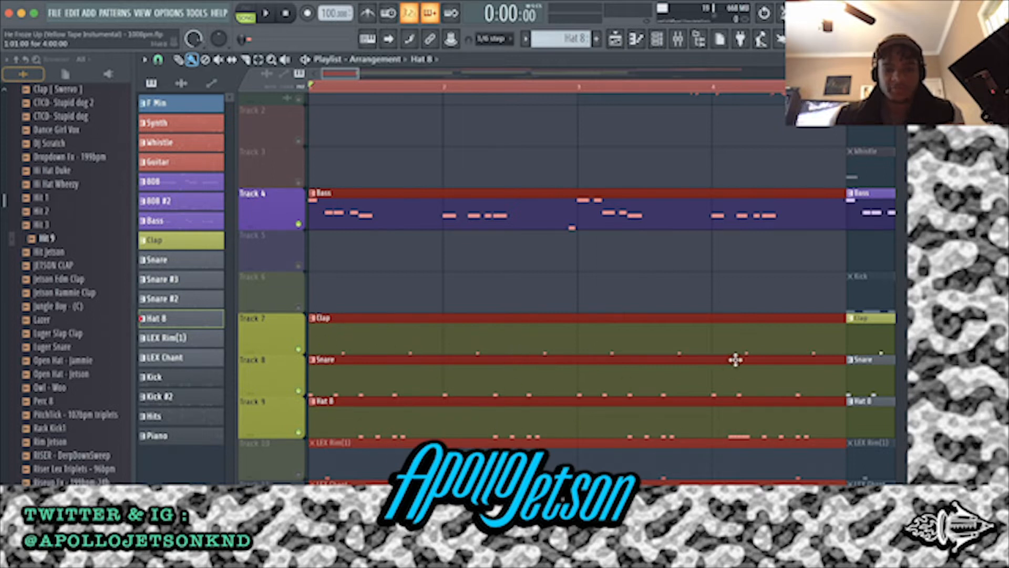
key("space")
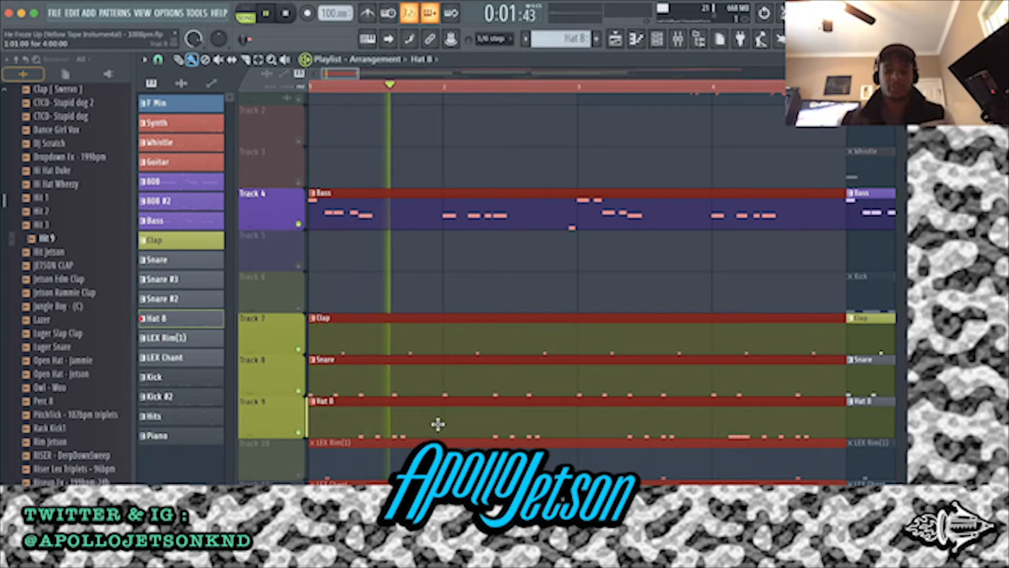
scroll(438, 422, "down", 3)
scroll(436, 424, "down", 1)
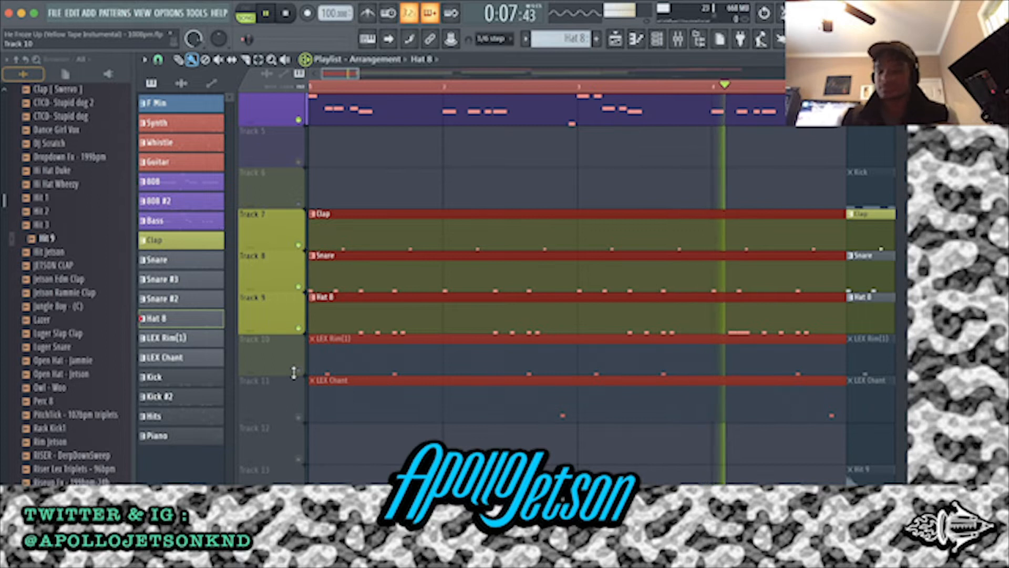
key("space")
left_click(728, 323)
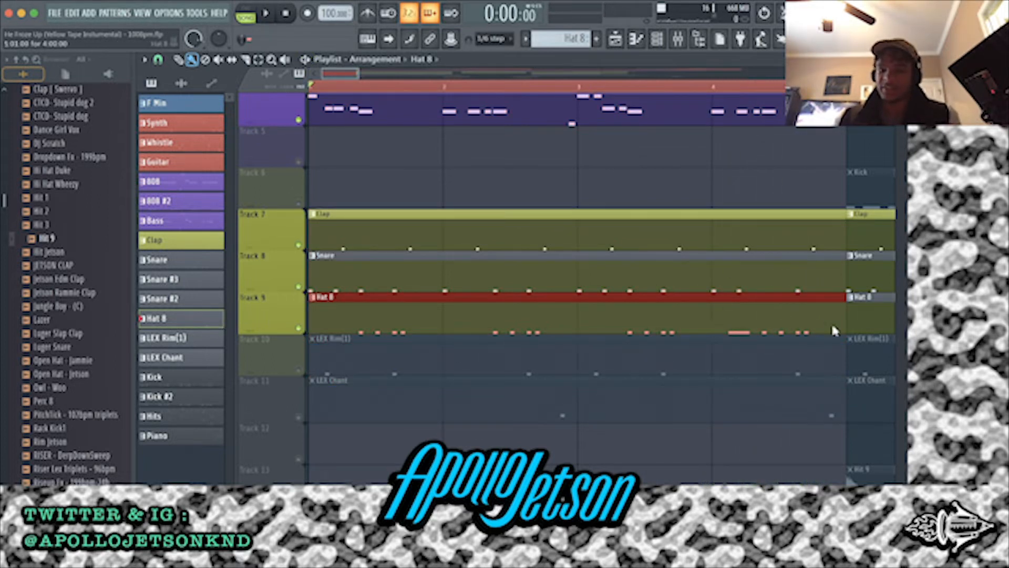
Unmute the LEX Rim(1) track, play its pattern in the piano roll, then stop and return to the playlist
left_click(298, 371)
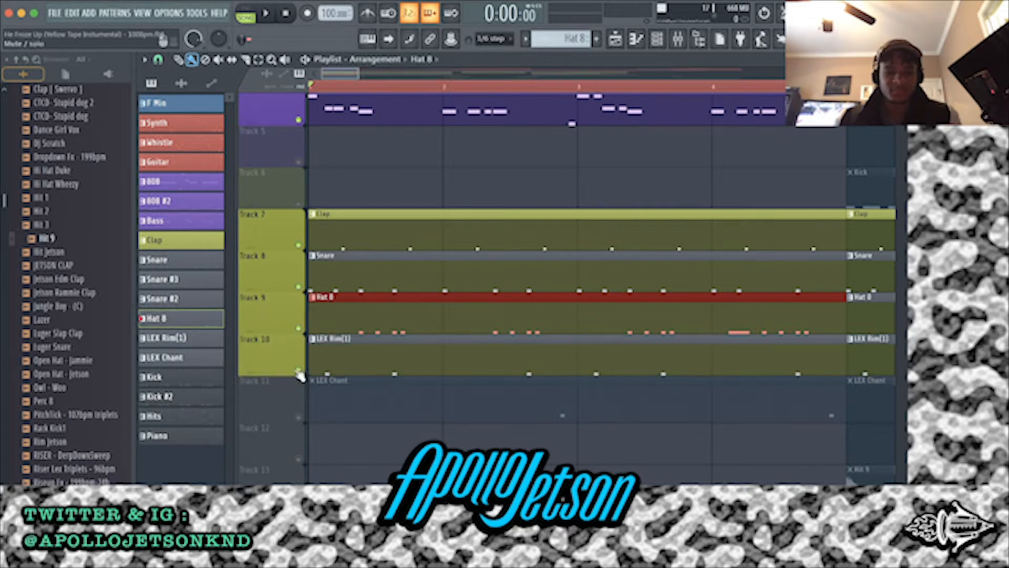
double_click(359, 360)
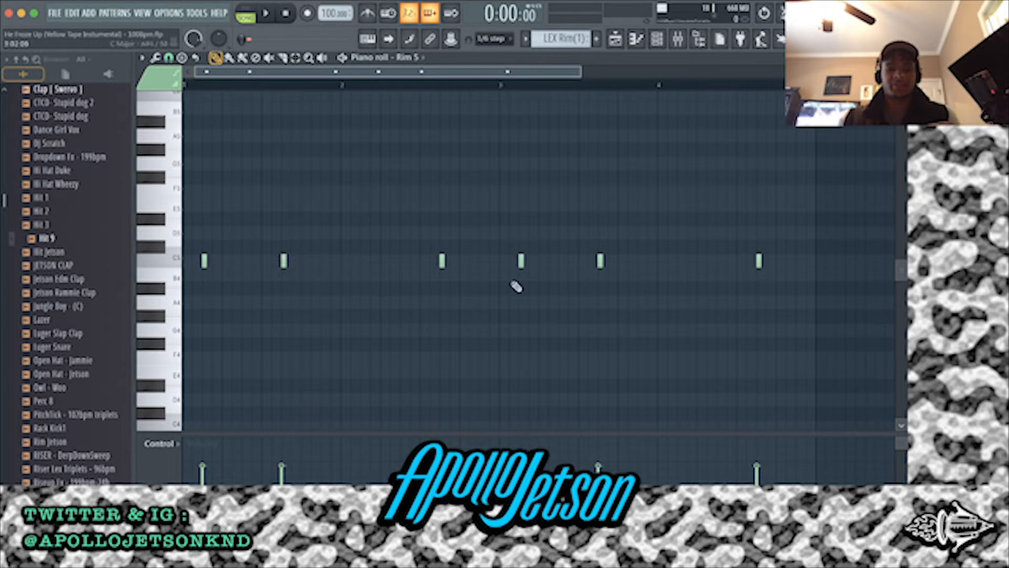
key("space")
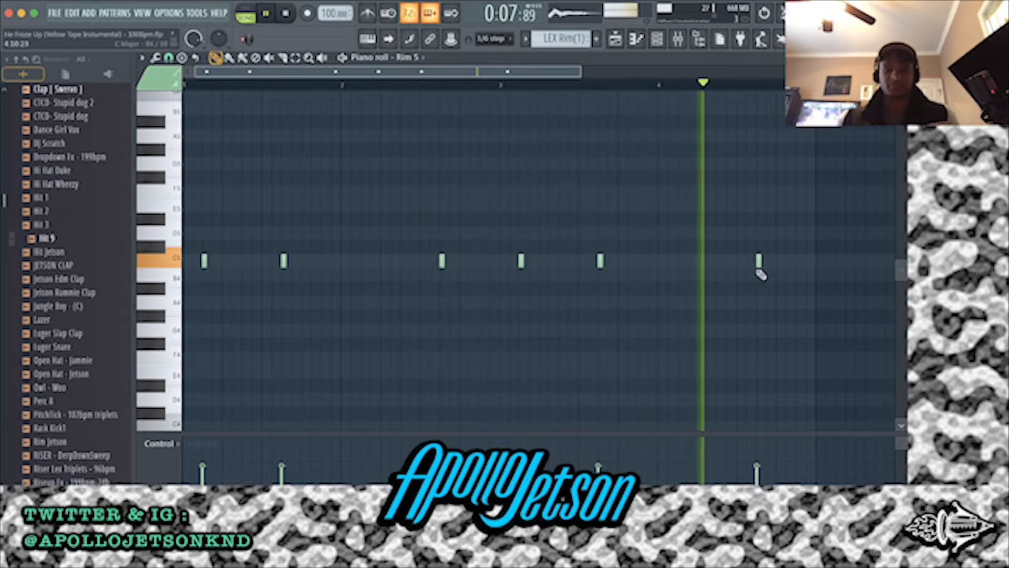
left_click(616, 39)
key("space")
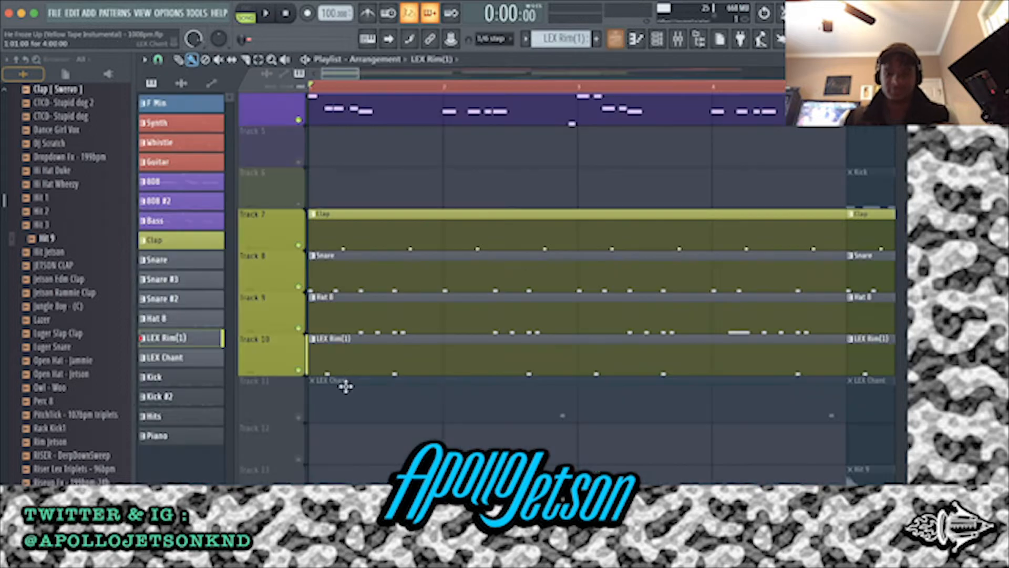
Unmute the LEX Chant track, open its pattern in the piano roll, and audition its sample in the sampler before closing it
left_click(298, 416)
double_click(443, 389)
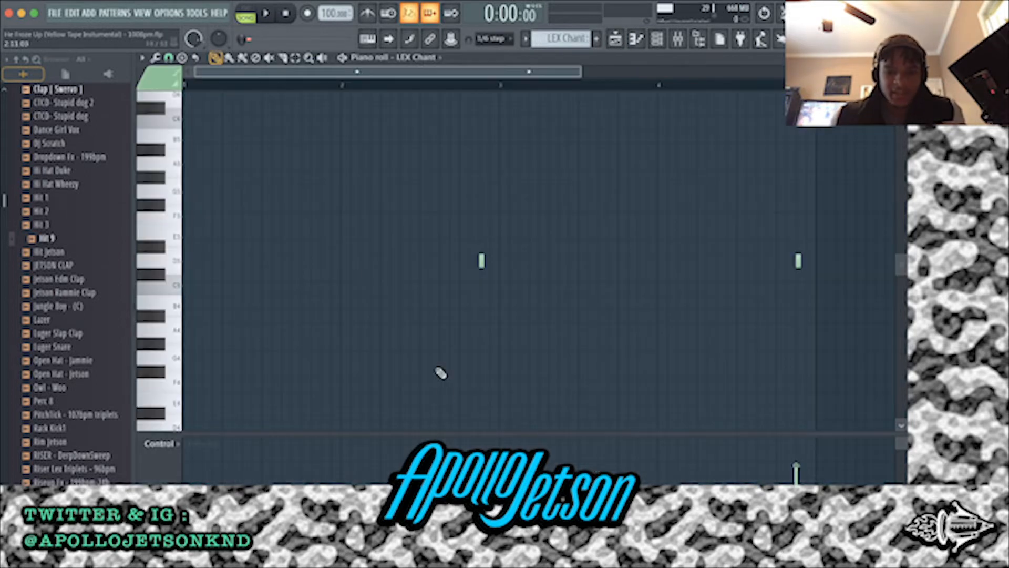
left_click(657, 42)
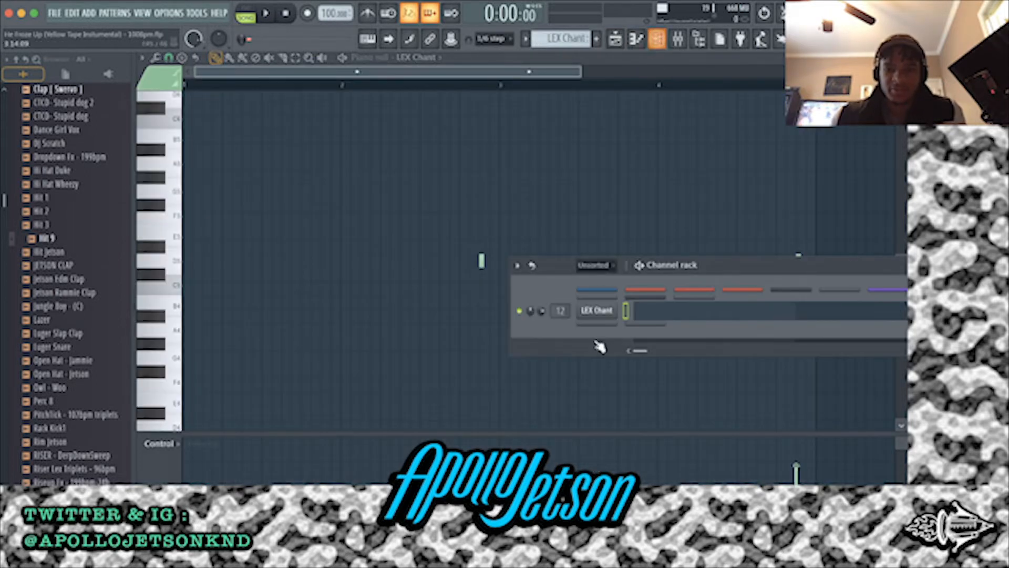
left_click(606, 314)
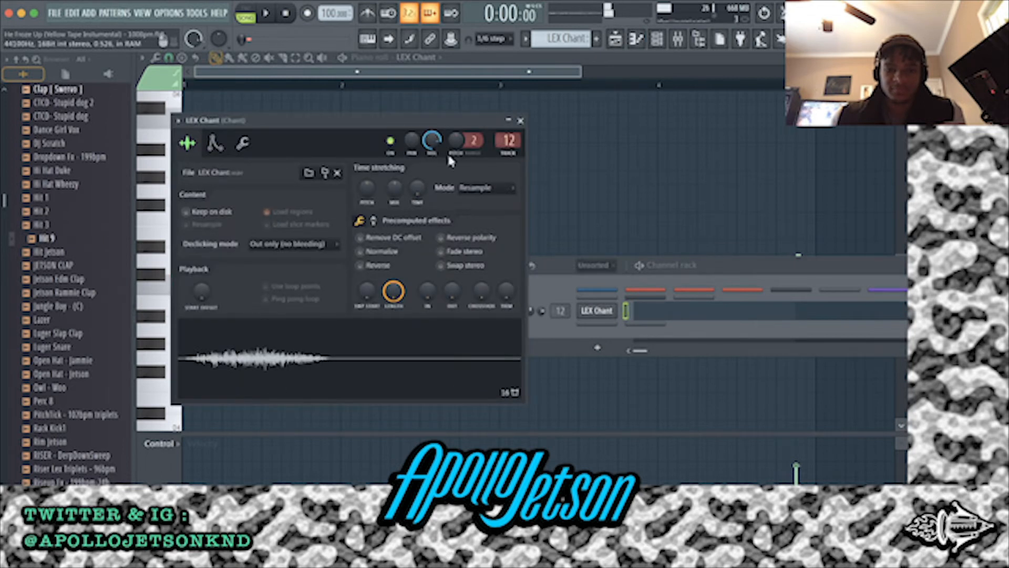
left_click(520, 122)
left_click(659, 46)
Play the LEX Chant pattern with the other unmuted tracks while tracing its two notes, then stop and return to the playlist
key("space")
left_click_drag(447, 280, 852, 266)
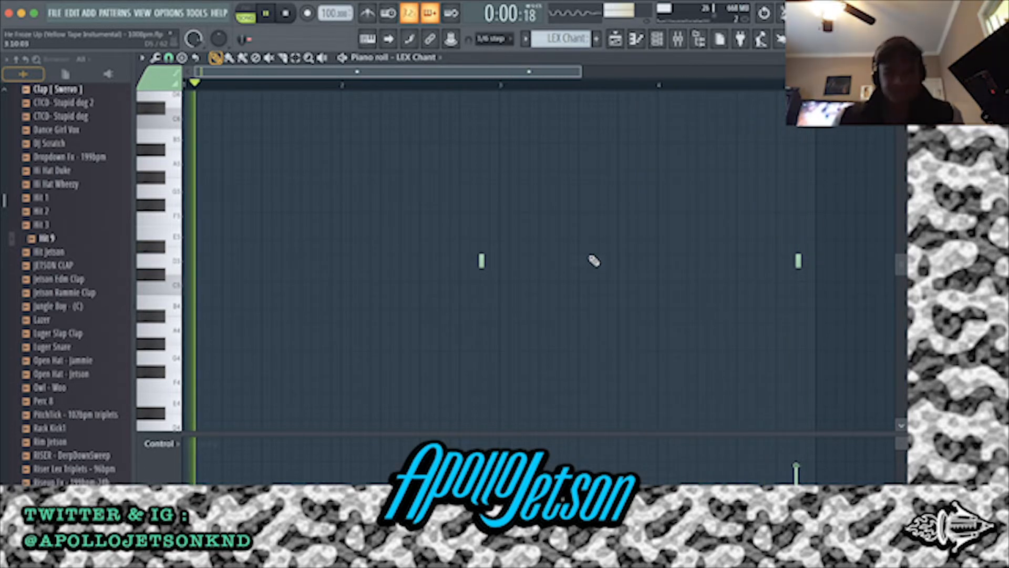
key("space")
left_click(618, 39)
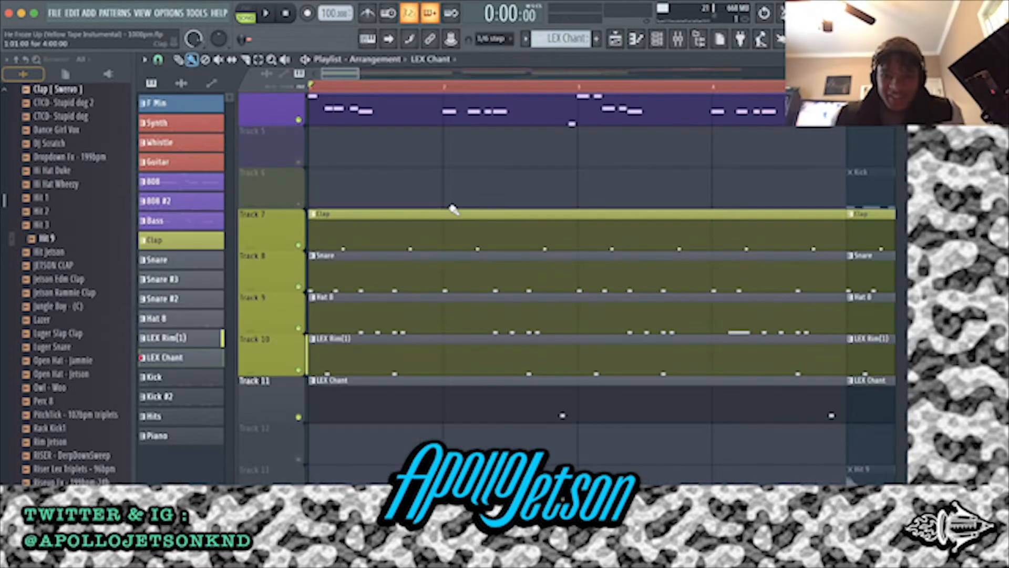
Select bars 5 to 13 on the playlist timeline as the playback range and unmute all tracks, including the Kick track
scroll(365, 87, "down", 2)
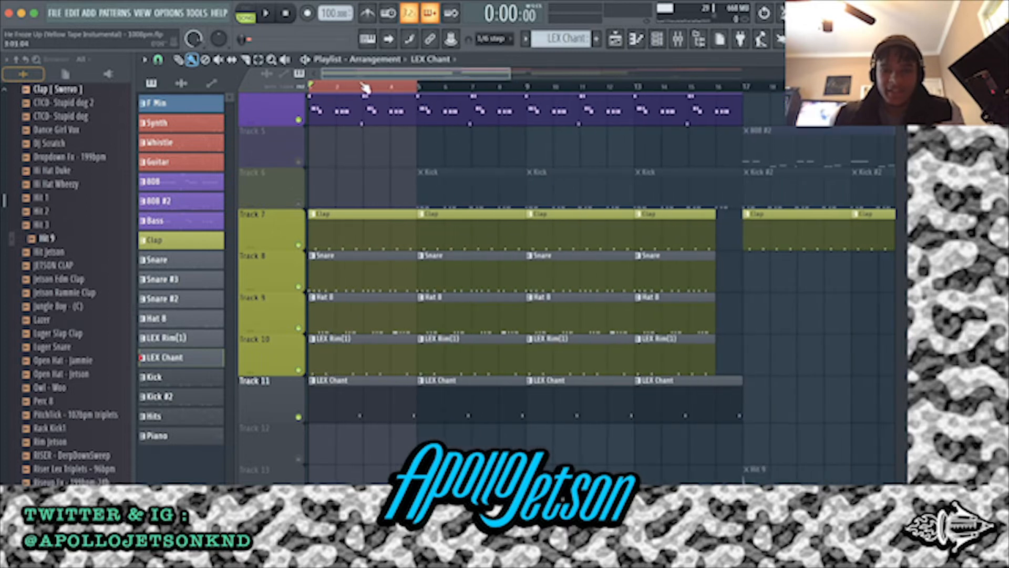
left_click_drag(418, 87, 630, 100)
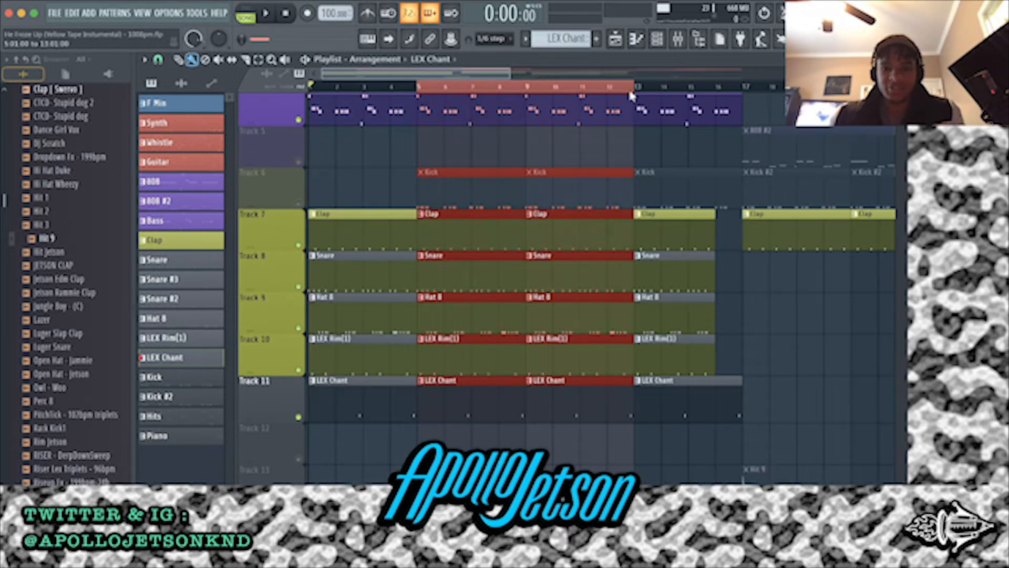
left_click(442, 140, "super")
left_click(300, 202)
right_click(300, 202)
right_click(299, 202)
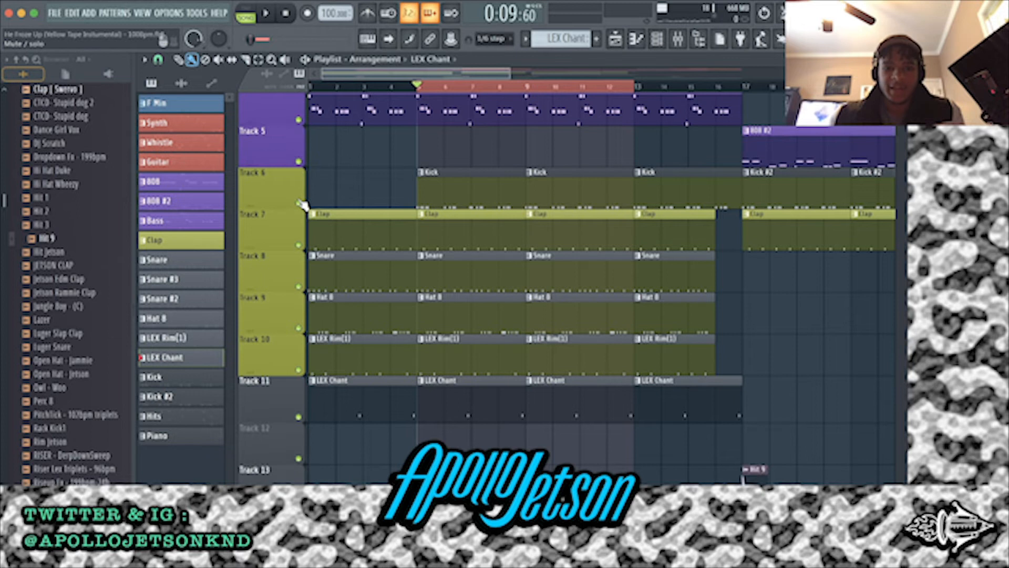
Play the full arrangement from bar 5, look over the melody and drum tracks, then stop playback
scroll(426, 140, "up", 3)
scroll(427, 139, "down", 4)
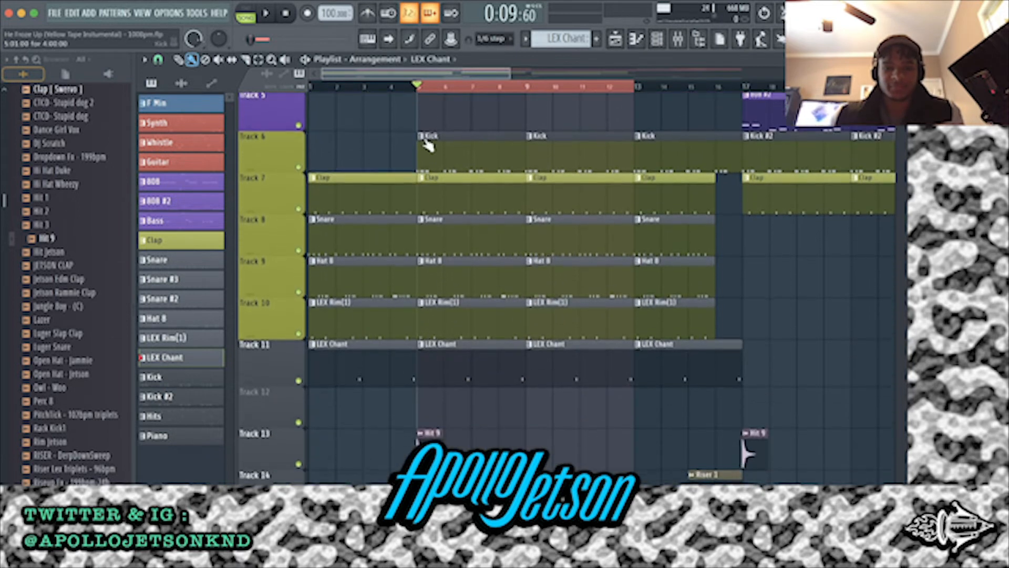
key("space")
scroll(462, 193, "up", 4)
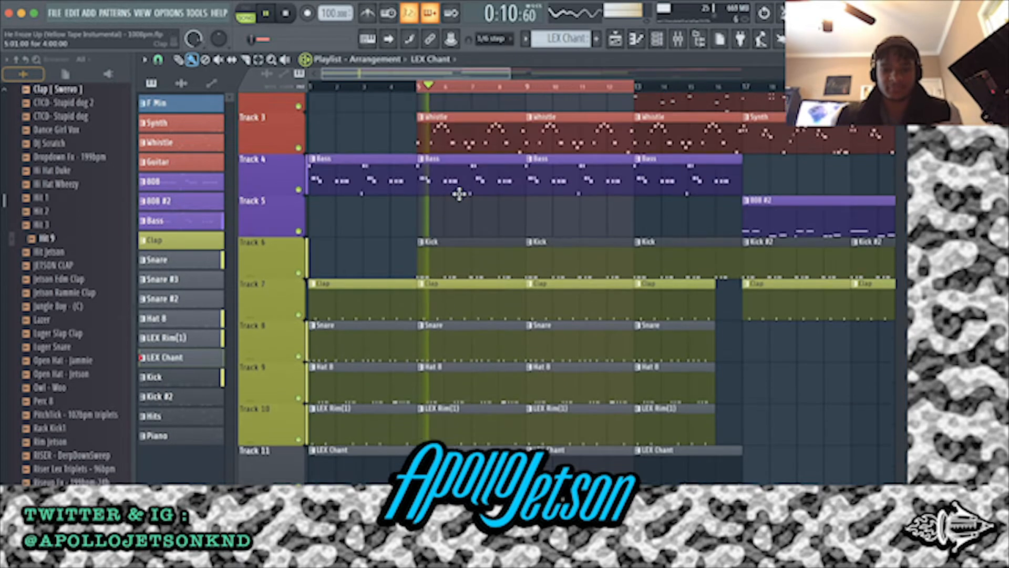
scroll(461, 192, "down", 4)
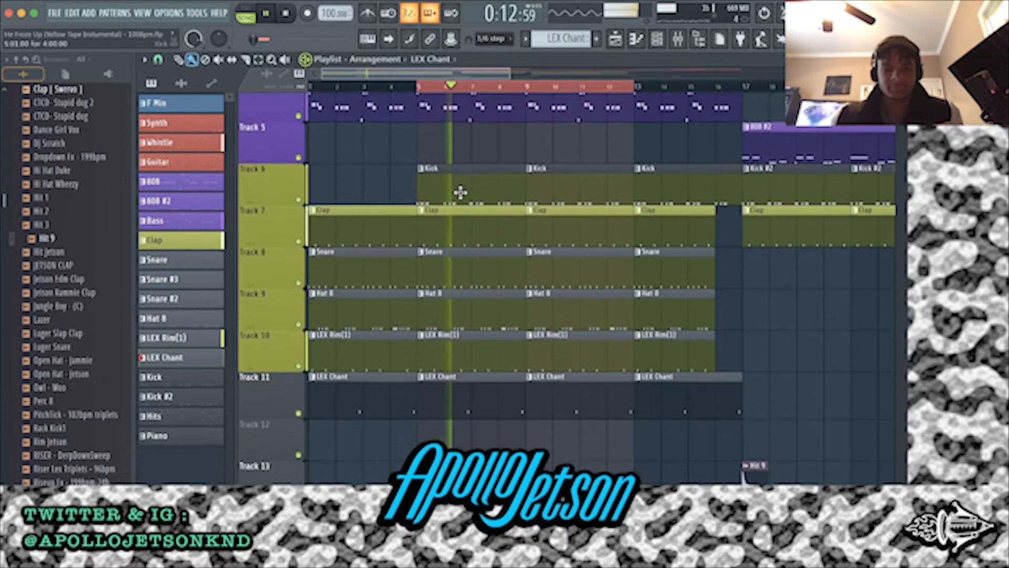
key("space")
Open the Kick pattern in the piano roll, select all its notes and play it with the full arrangement, then stop
double_click(450, 176)
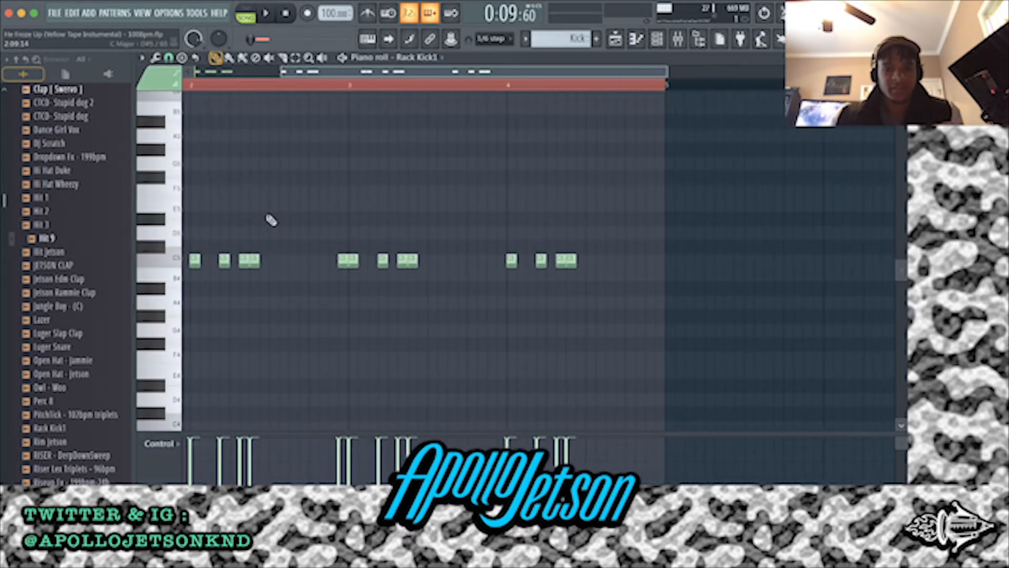
left_click_drag(787, 302, 184, 213)
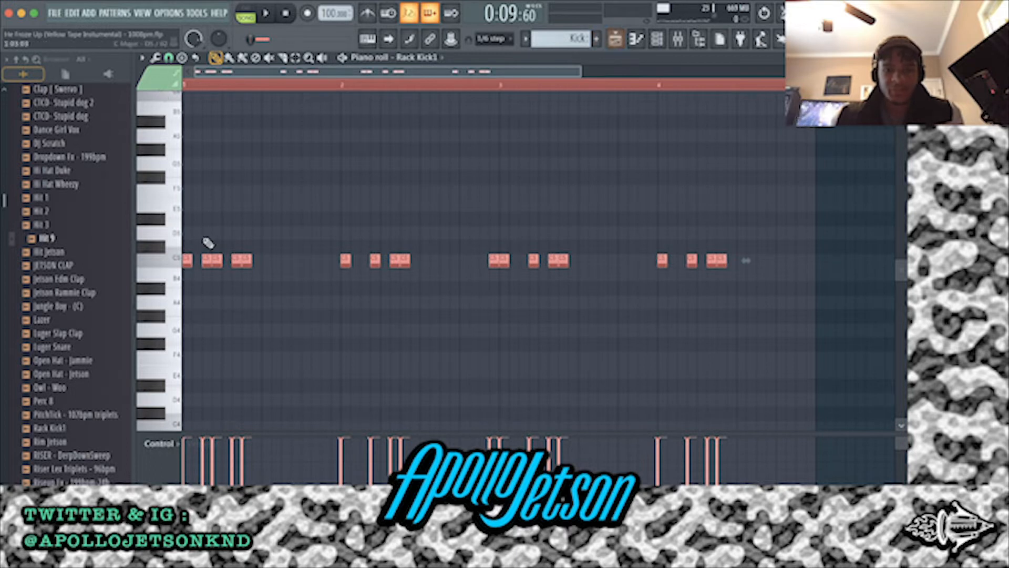
key("space")
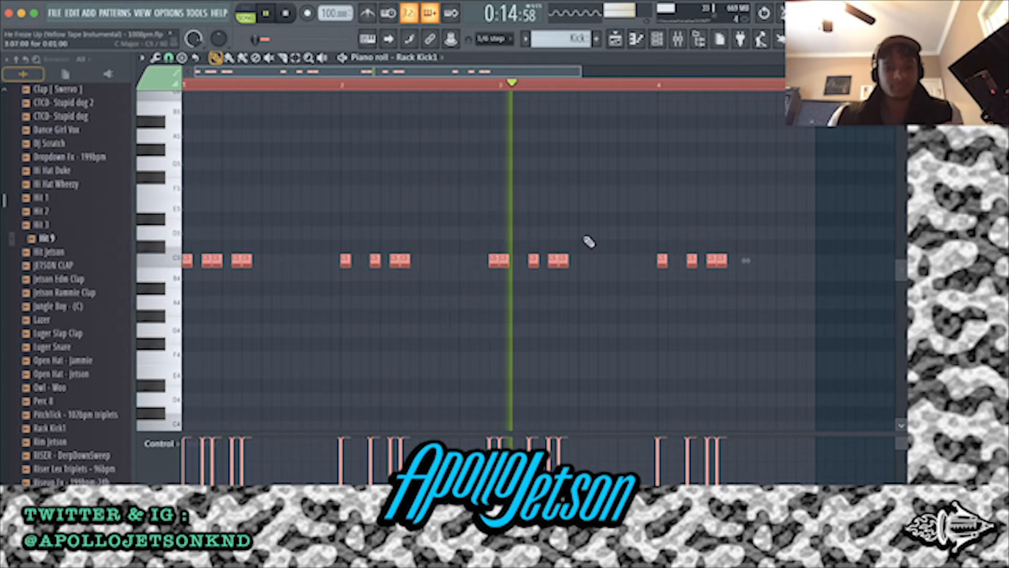
left_click(618, 41)
left_click(618, 41)
key("space")
Open the Bass pattern in the piano roll to compare it with the kick, then return to the playlist
left_click(618, 41)
double_click(456, 106)
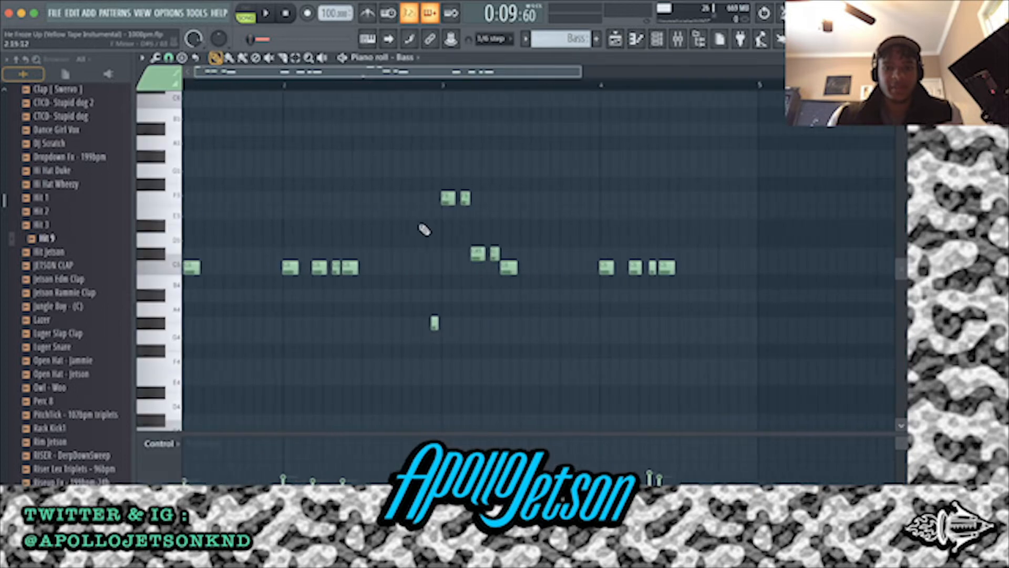
left_click(616, 40)
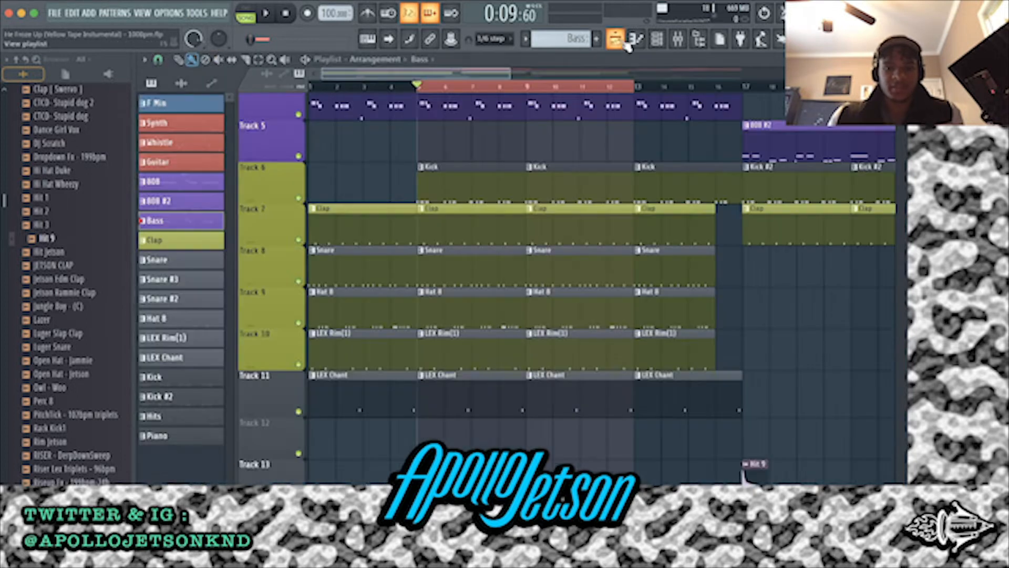
Open the Rack Kick1 sampler from the channel rack, audition its sample, then close it and return to the playlist
left_click(603, 298)
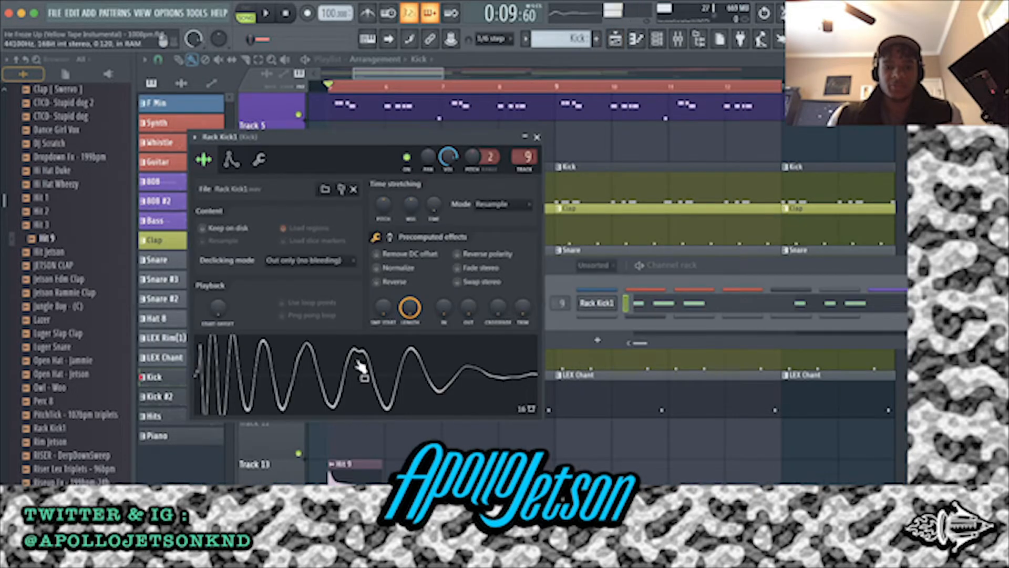
left_click(537, 138)
left_click(615, 41)
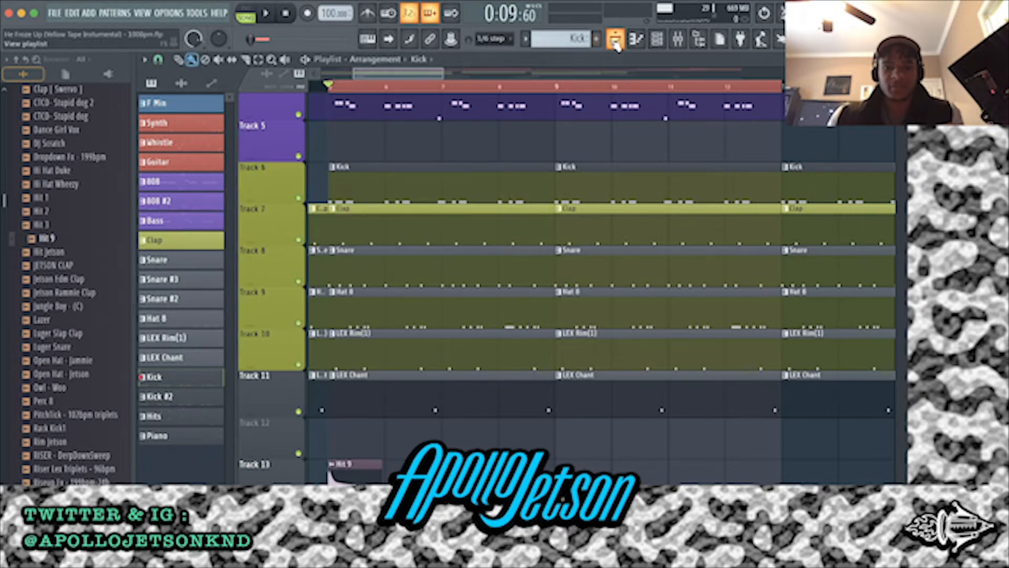
Open the Hit 9 clip's sampler at bar 5, audition and close it, then play the arrangement from that bar
left_click_drag(307, 358, 351, 322)
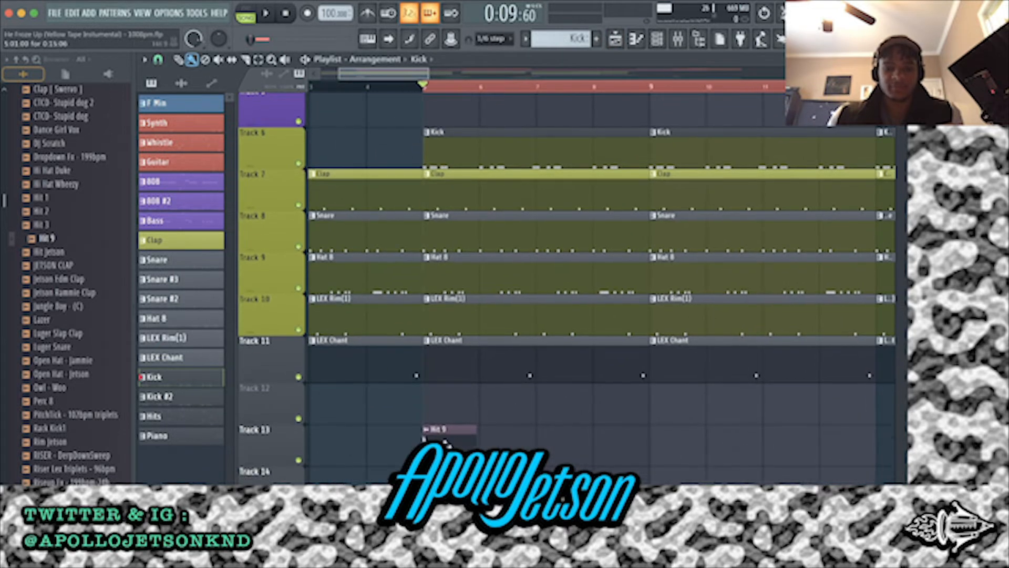
double_click(423, 436)
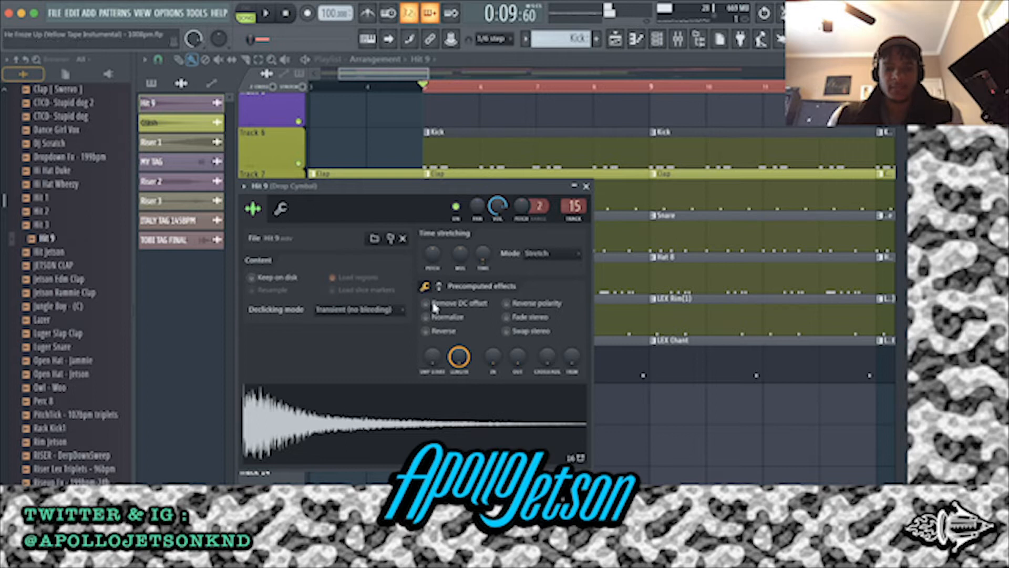
left_click(592, 186)
key("space")
scroll(546, 289, "up", 4)
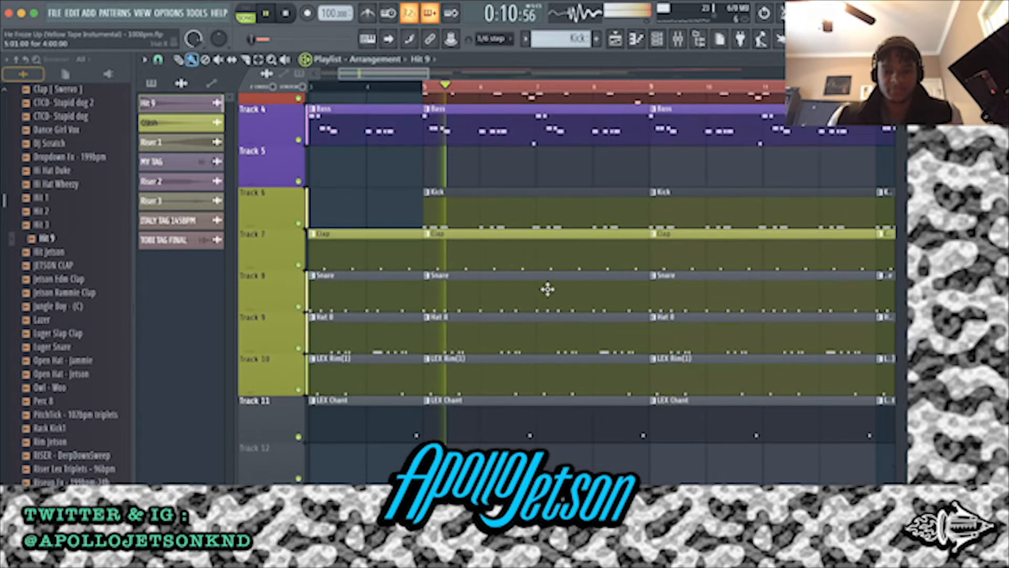
Stop the full arrangement, then solo Track 3 and play the Whistle pattern from bar 5
scroll(552, 289, "down", 5)
scroll(552, 289, "up", 5)
scroll(554, 288, "down", 3)
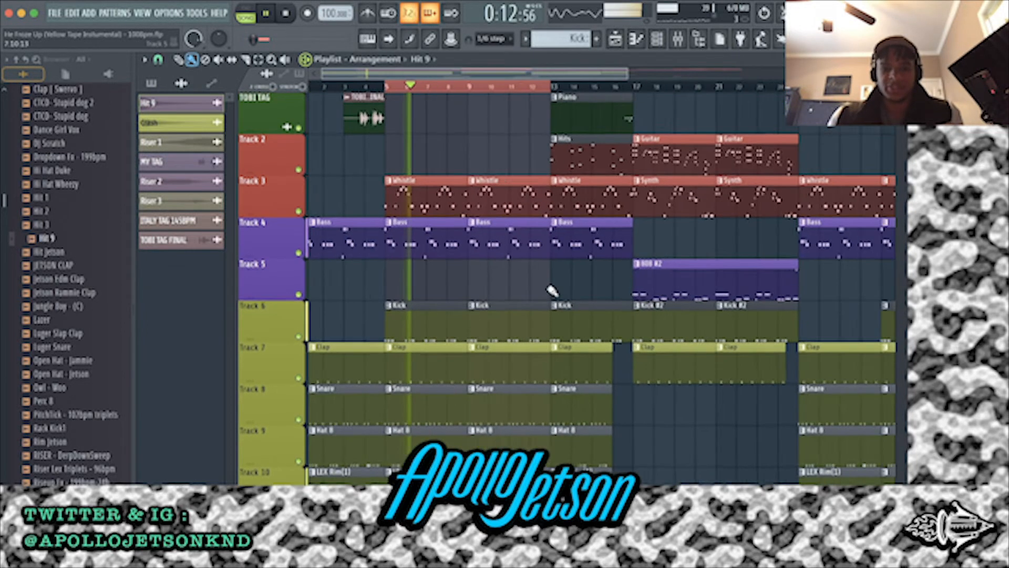
key("space")
scroll(351, 267, "up", 4)
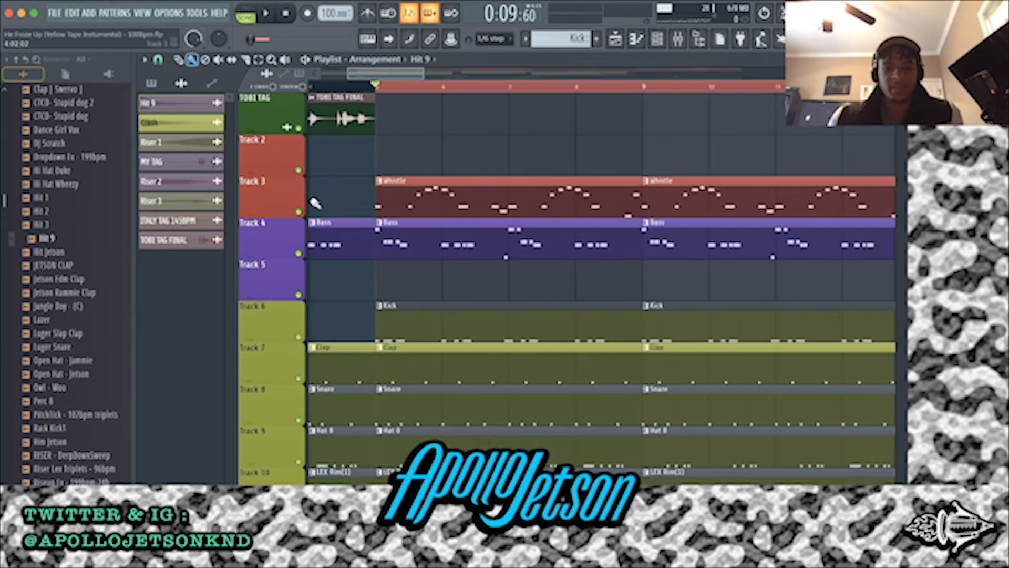
right_click(300, 212)
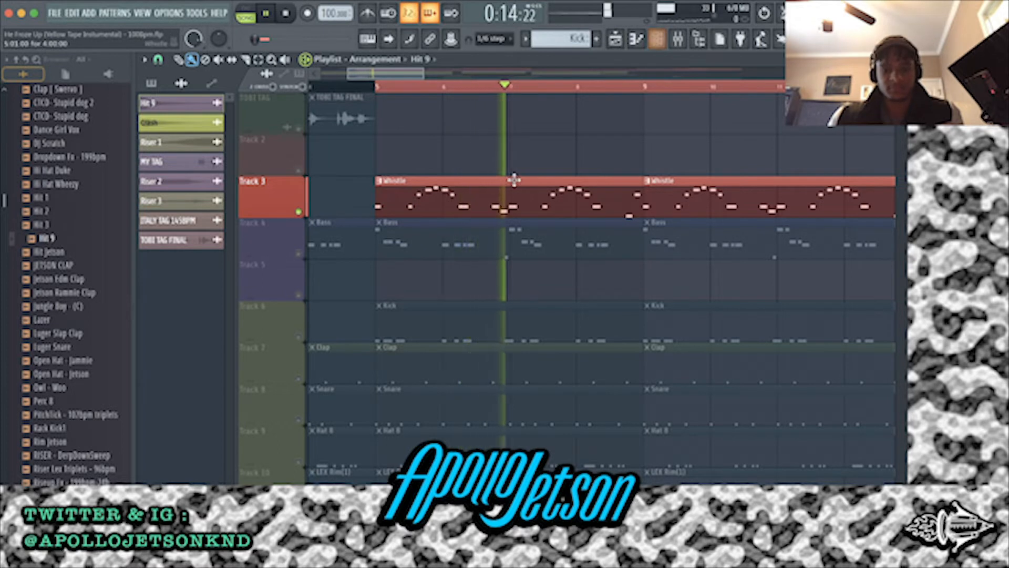
View the Whistle notes in the piano roll and its Diva lead preset HS Divanity, then close the instrument
double_click(473, 189)
scroll(441, 173, "down", 3)
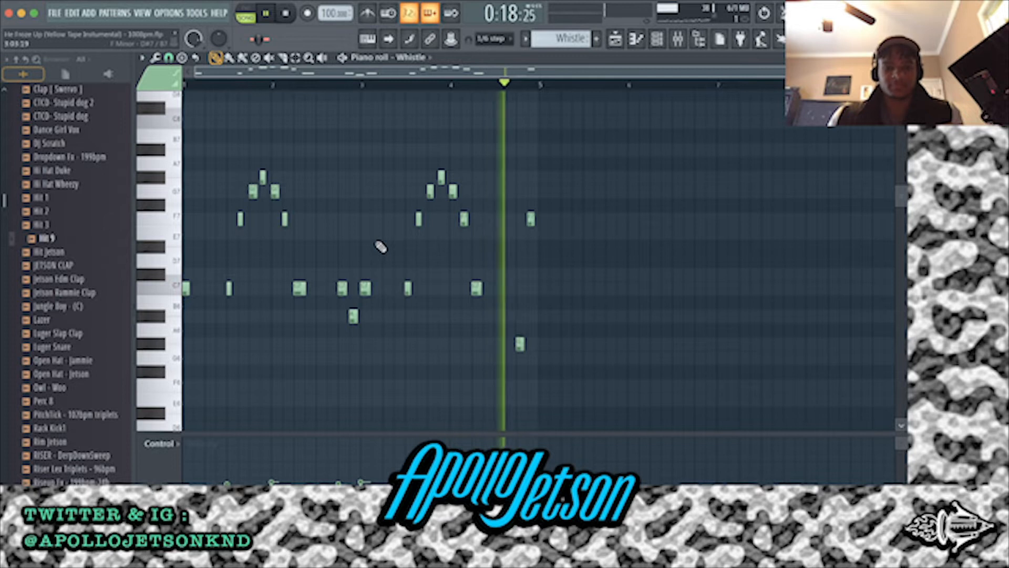
left_click(616, 39)
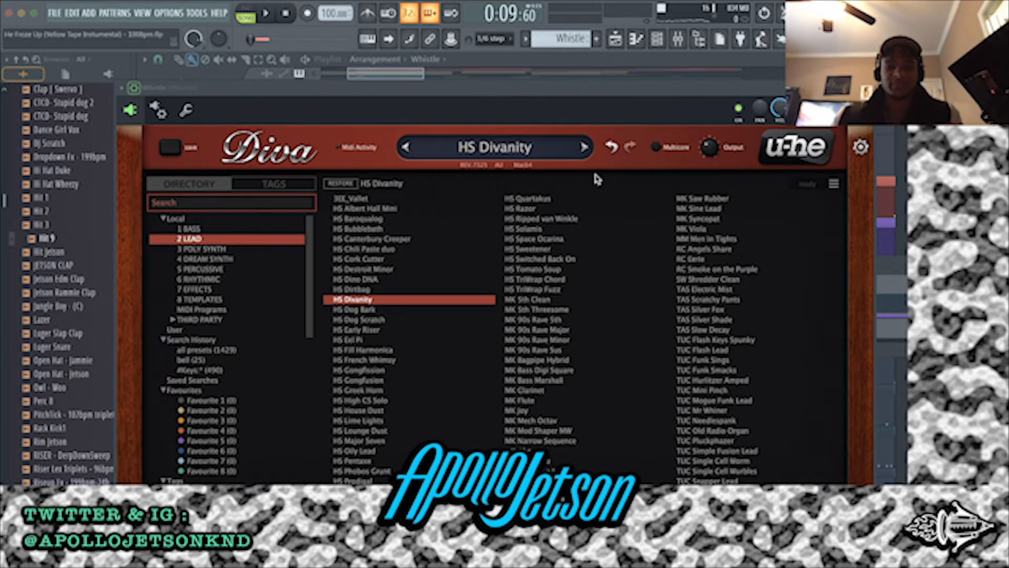
left_click(867, 88)
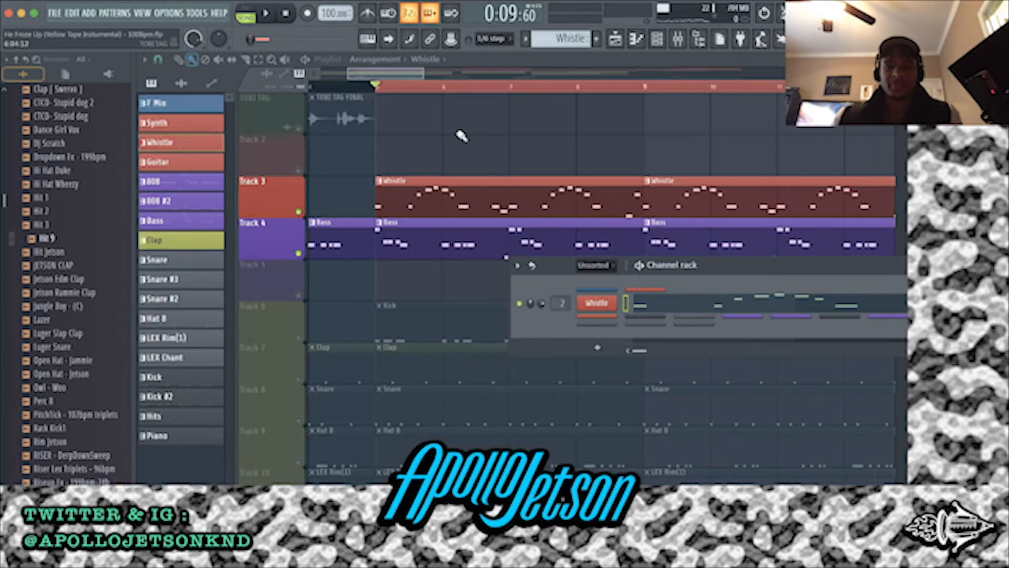
Play Whistle and Bass together briefly, hide the channel rack and compare the two patterns' notes from bar 5
key("space")
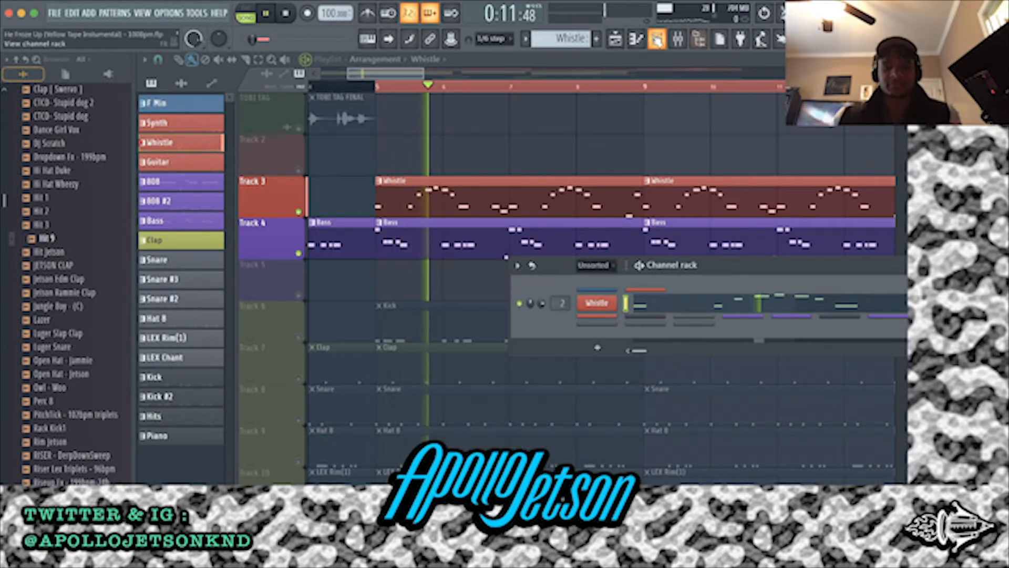
left_click(656, 39)
key("space")
scroll(362, 130, "down", 4)
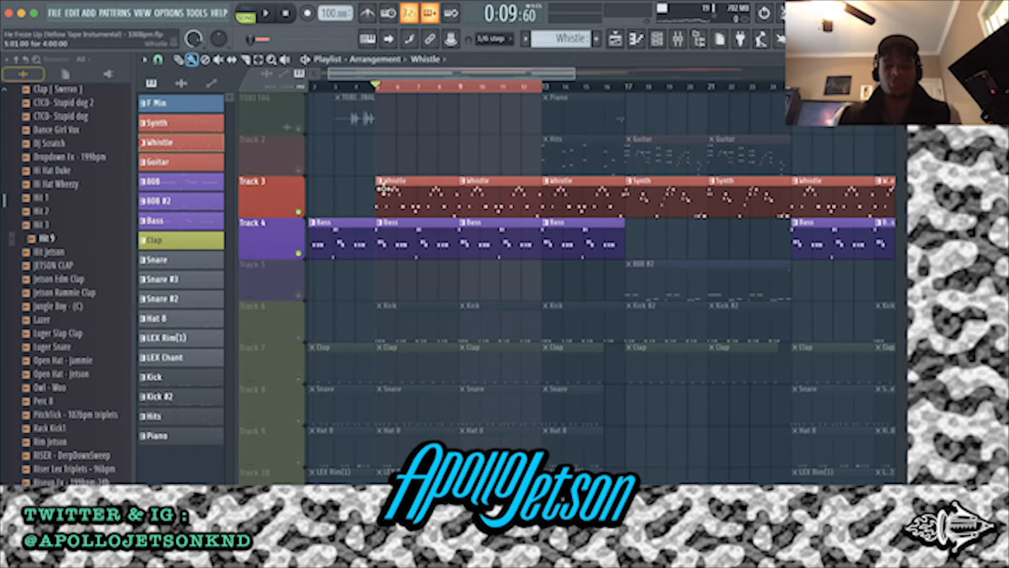
scroll(383, 189, "up", 4)
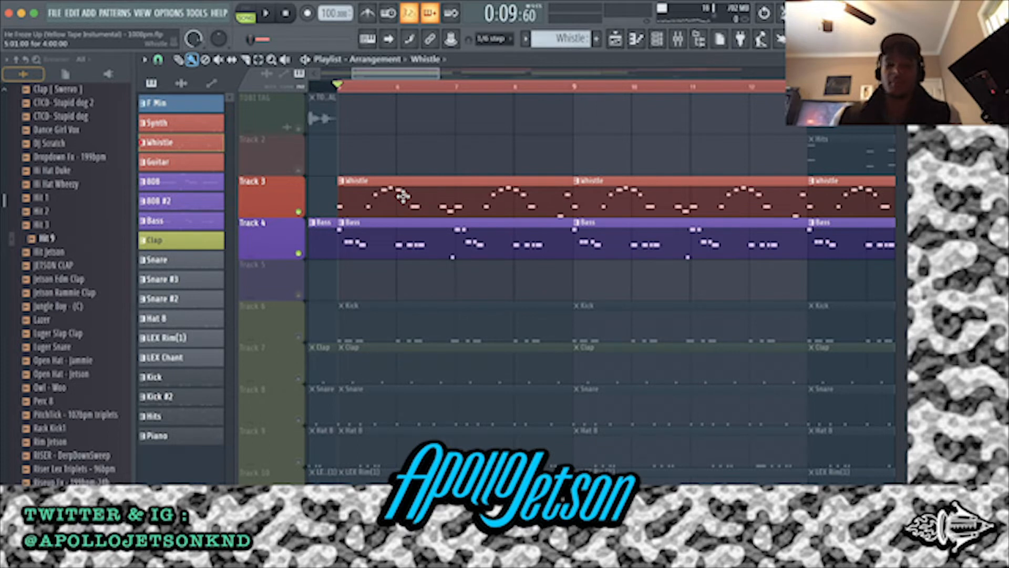
scroll(394, 231, "up", 2)
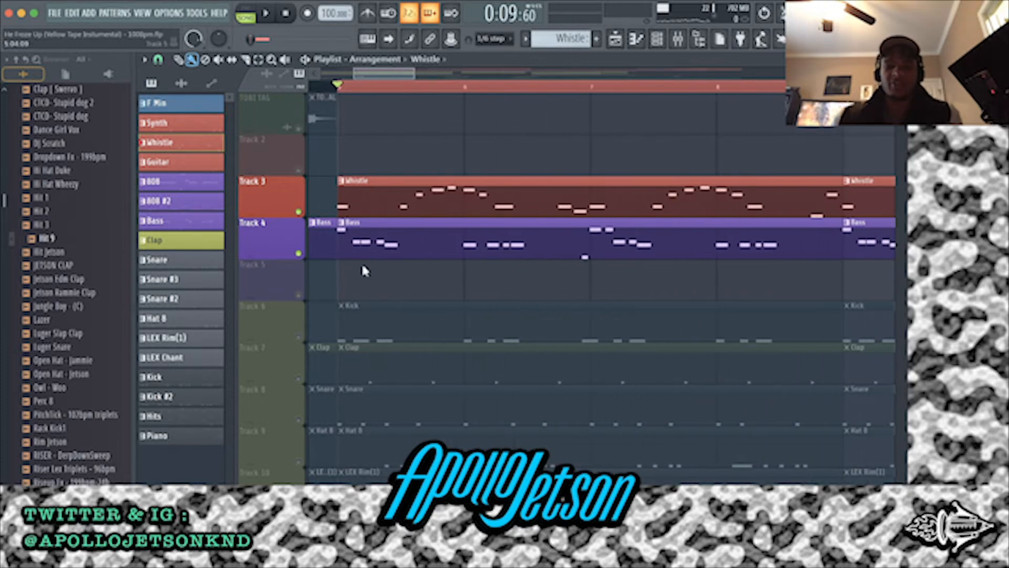
scroll(336, 206, "down", 1)
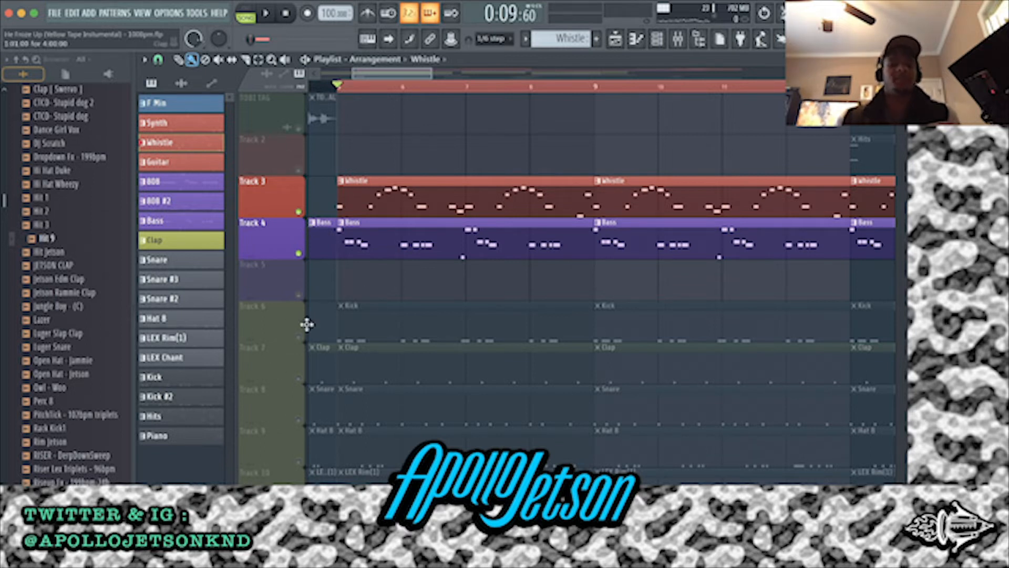
Replay the Whistle and Bass tracks together from bar 5, then stop
key("space")
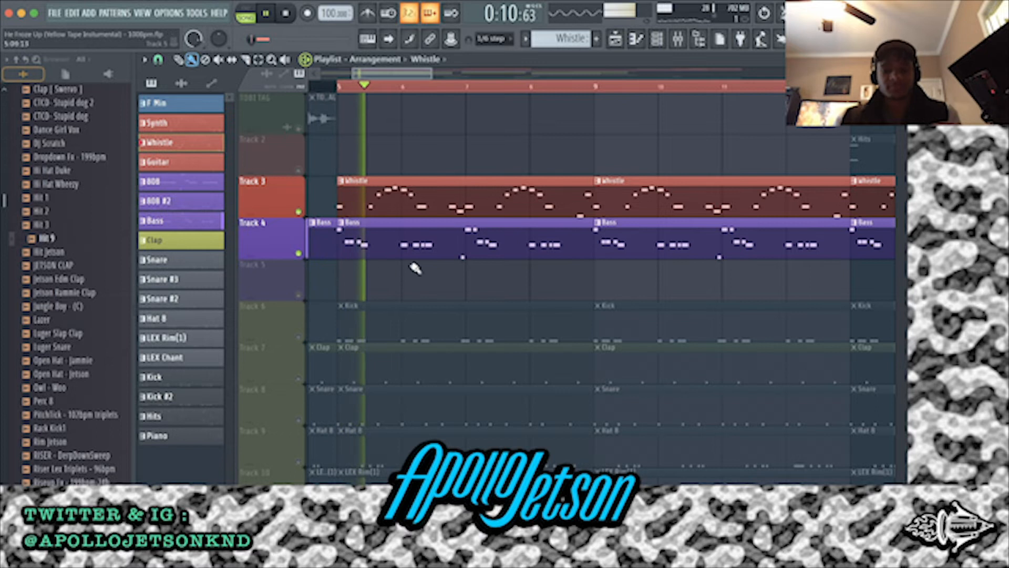
scroll(426, 271, "down", 5)
scroll(426, 271, "down", 2)
scroll(428, 263, "up", 1)
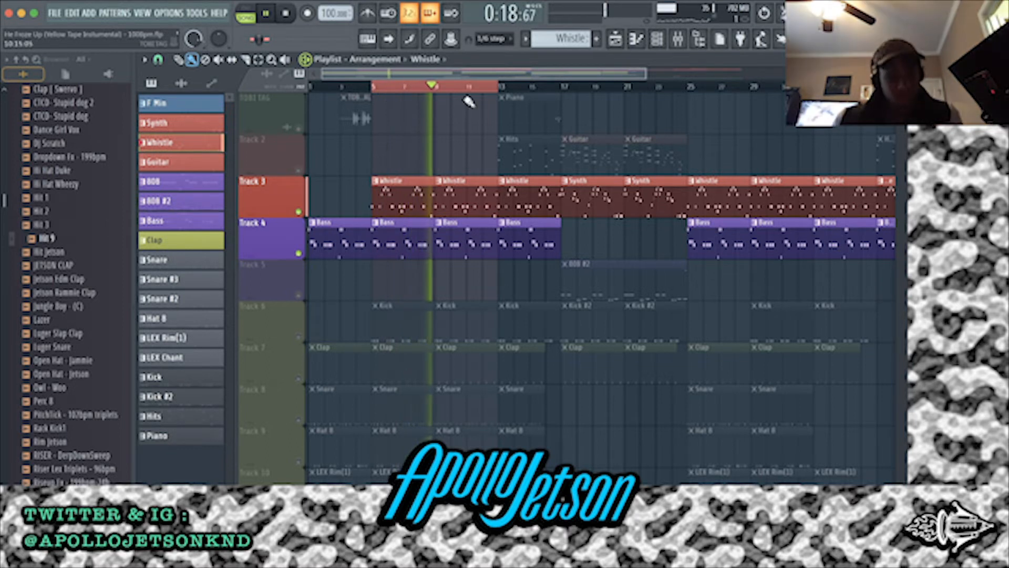
key("space")
Set the playlist time selection to bars 13 through 16, reactivate all tracks and deselect the clips
scroll(453, 156, "up", 2)
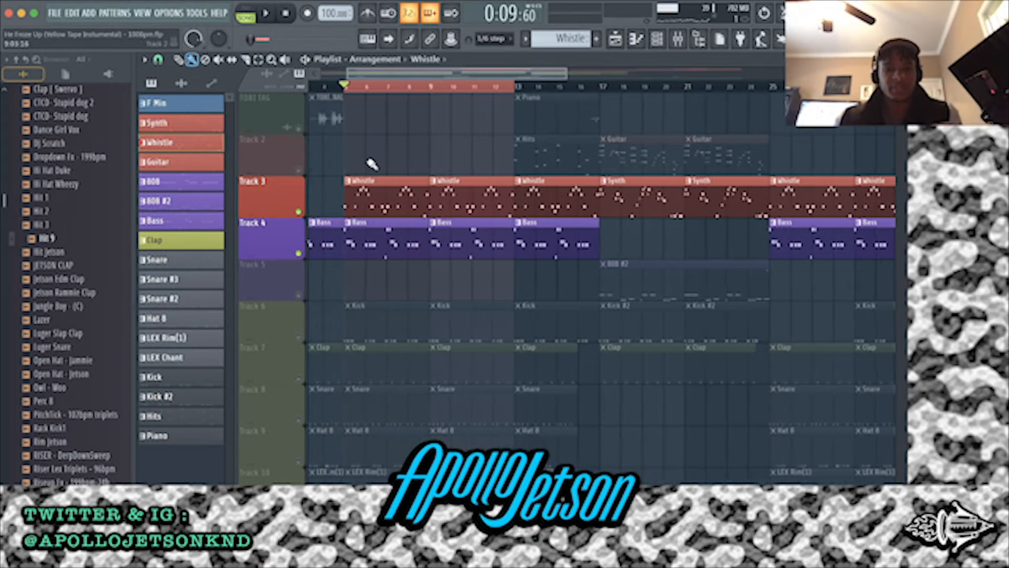
left_click_drag(338, 86, 542, 90)
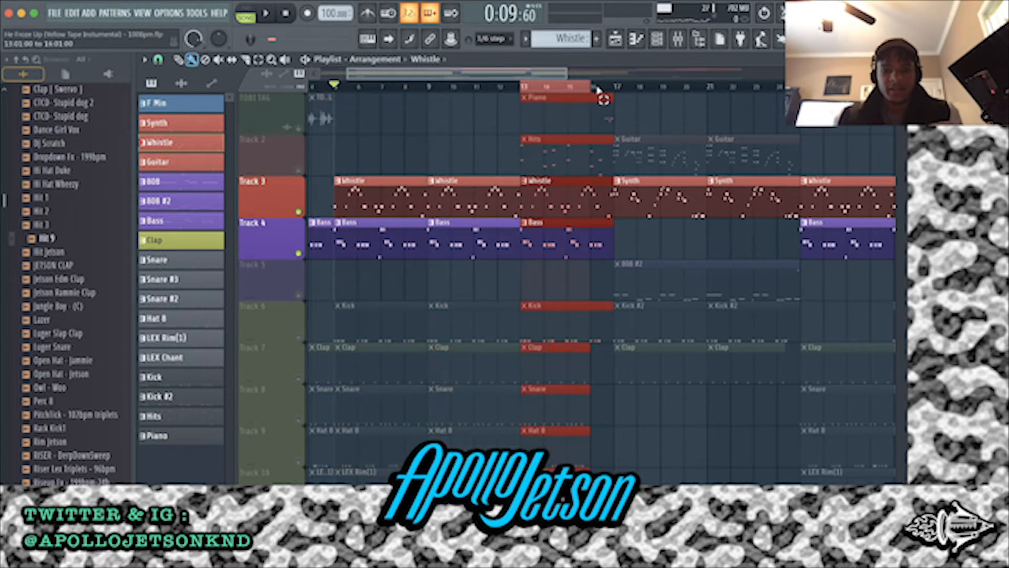
right_click(299, 212)
right_click(299, 212)
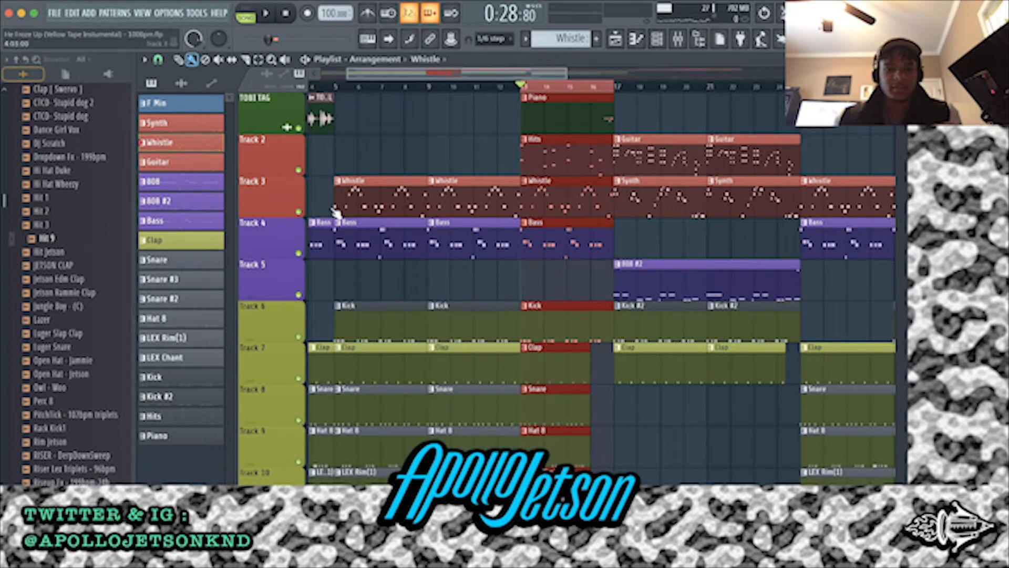
left_click(557, 287, "ctrl")
Look over the bar 13 section, then solo Track 2 and play its Hits pattern
scroll(556, 286, "down", 5)
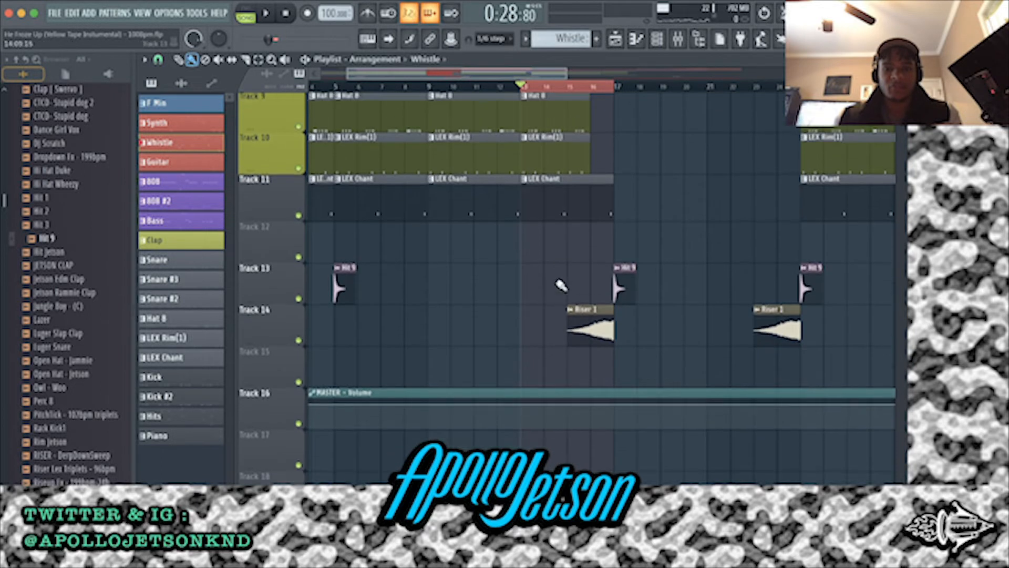
scroll(559, 286, "up", 5)
scroll(566, 255, "up", 3)
scroll(565, 256, "up", 1)
scroll(563, 257, "down", 1)
scroll(563, 257, "up", 1)
right_click(298, 169)
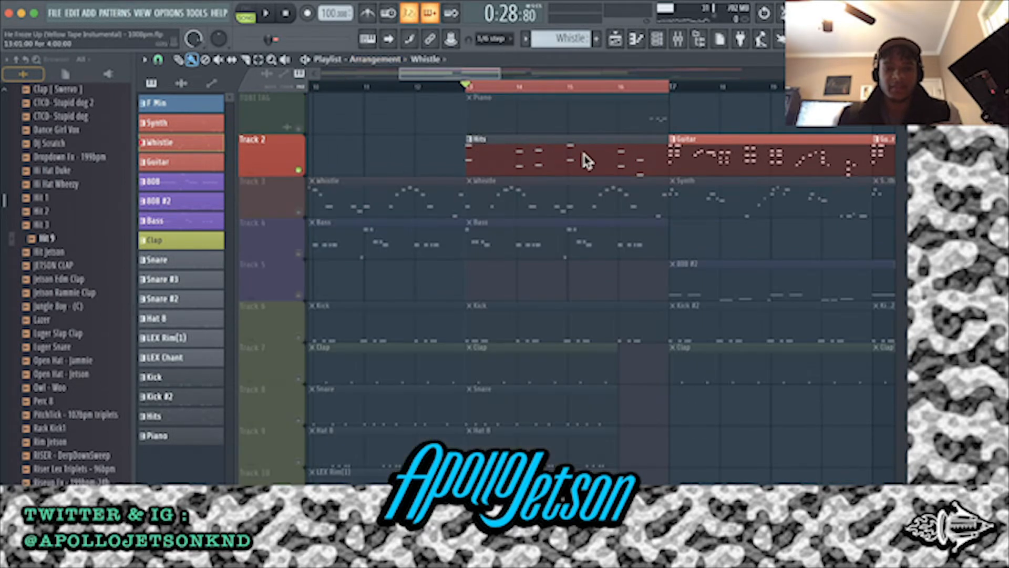
left_click(537, 153)
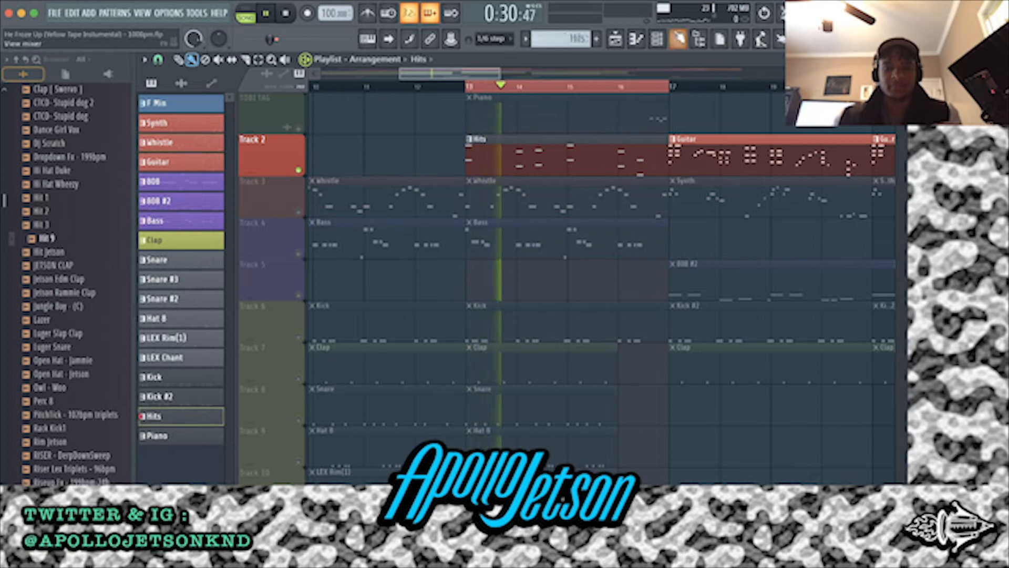
Open the Hit channel's Xpand!2 instrument from the channel rack to show its Orchestra Hit 4 sound, then close it
left_click(665, 42)
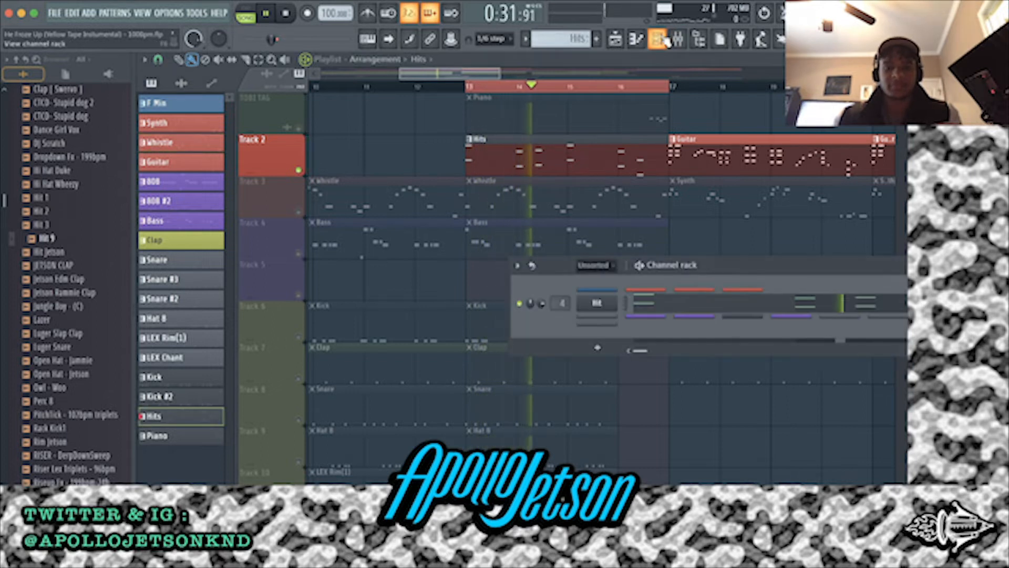
left_click(599, 303)
left_click_drag(318, 34, 283, 76)
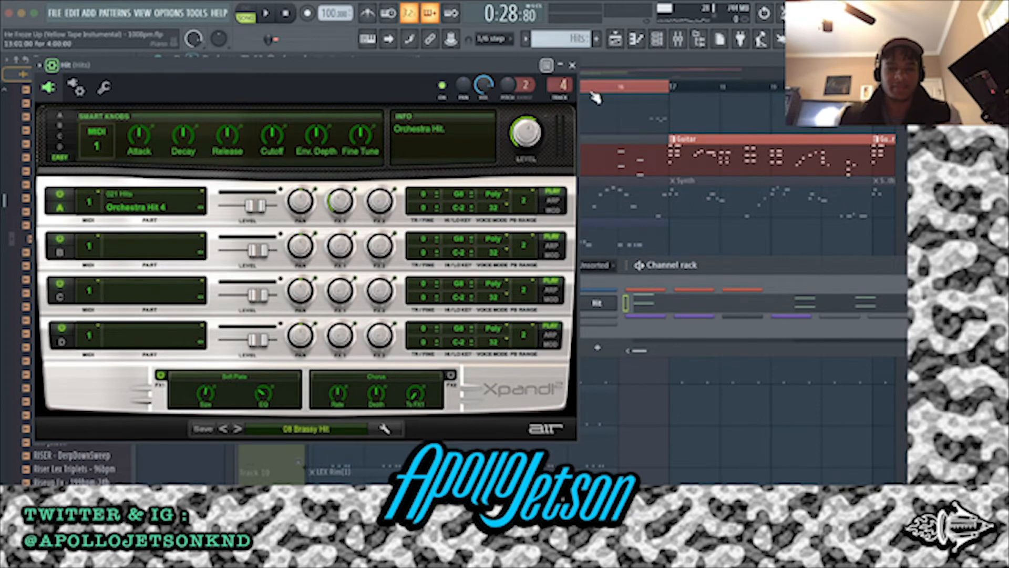
left_click(571, 65)
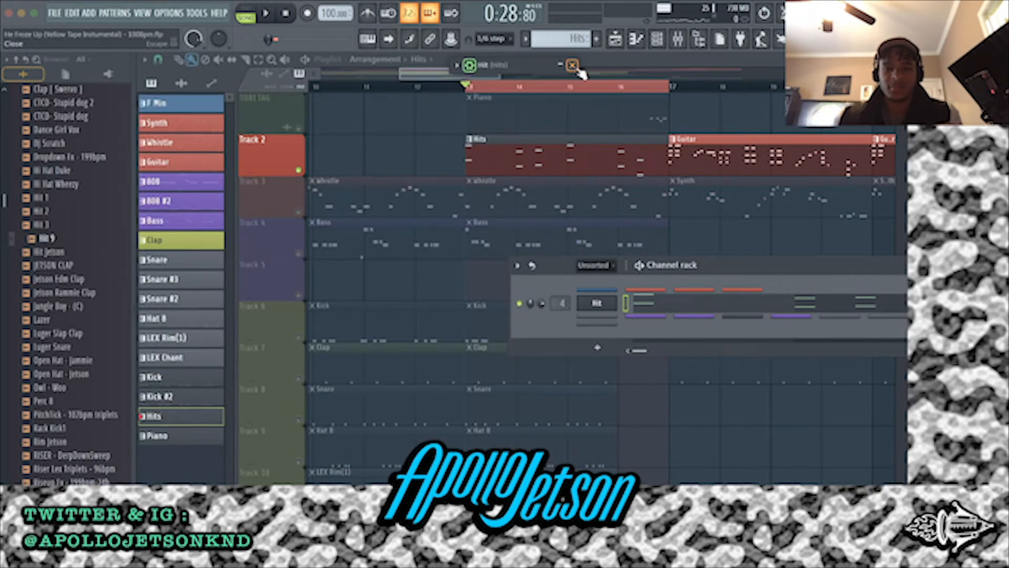
Hide the channel rack and play the soloed Hits pattern from bar 13, then stop
left_click(612, 46)
key("space")
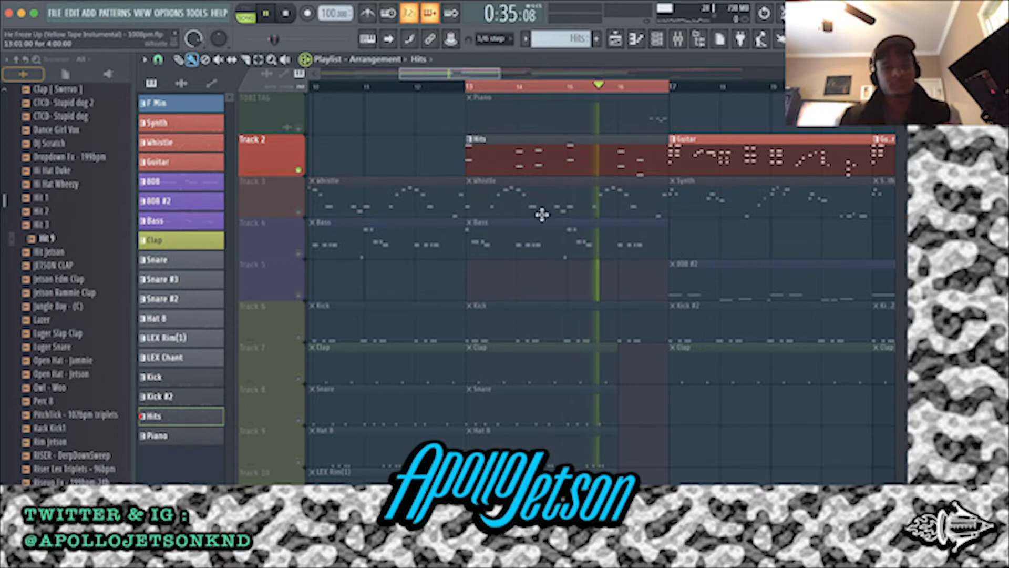
key("space")
Isolate the TOBI TAG track to show and audition the Piano pattern's notes just before bar 17
left_click(299, 129)
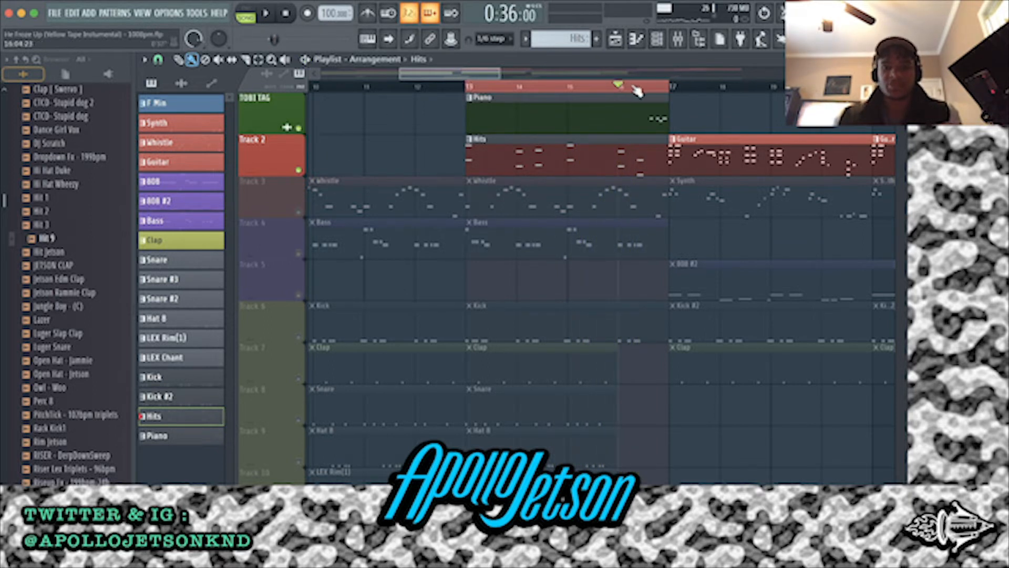
right_click(299, 170)
right_click(300, 128)
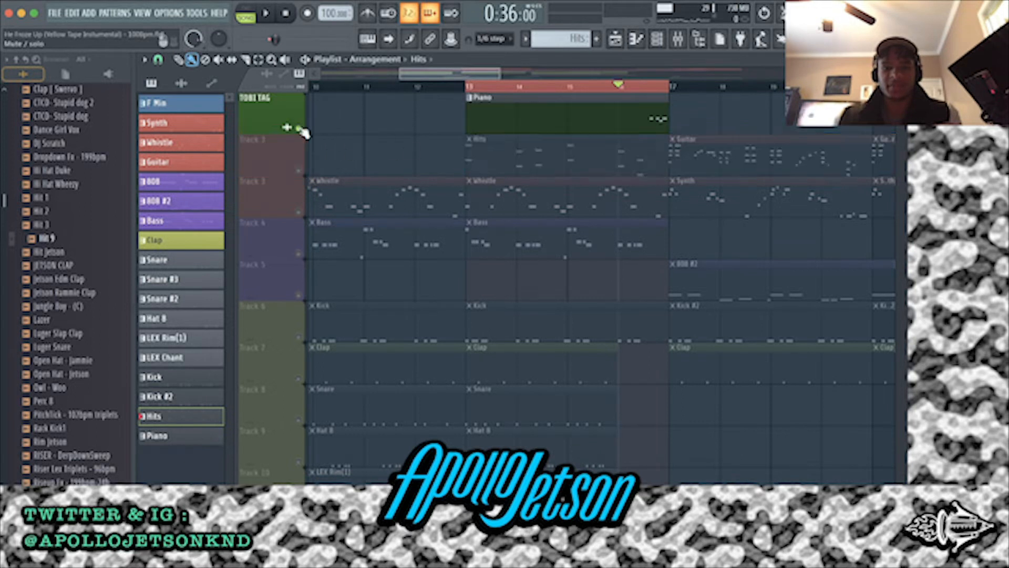
scroll(689, 122, "up", 3)
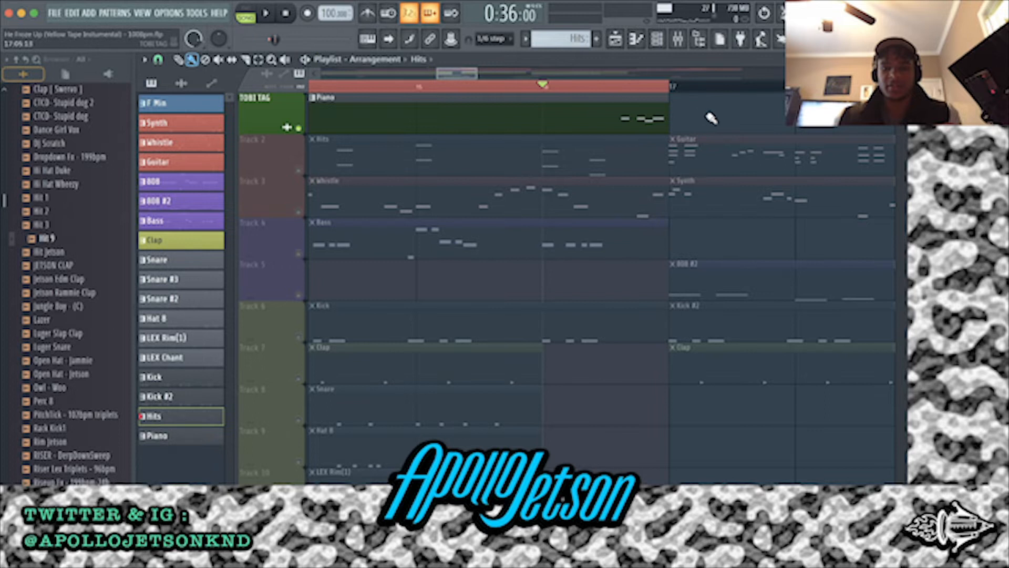
scroll(684, 149, "down", 5)
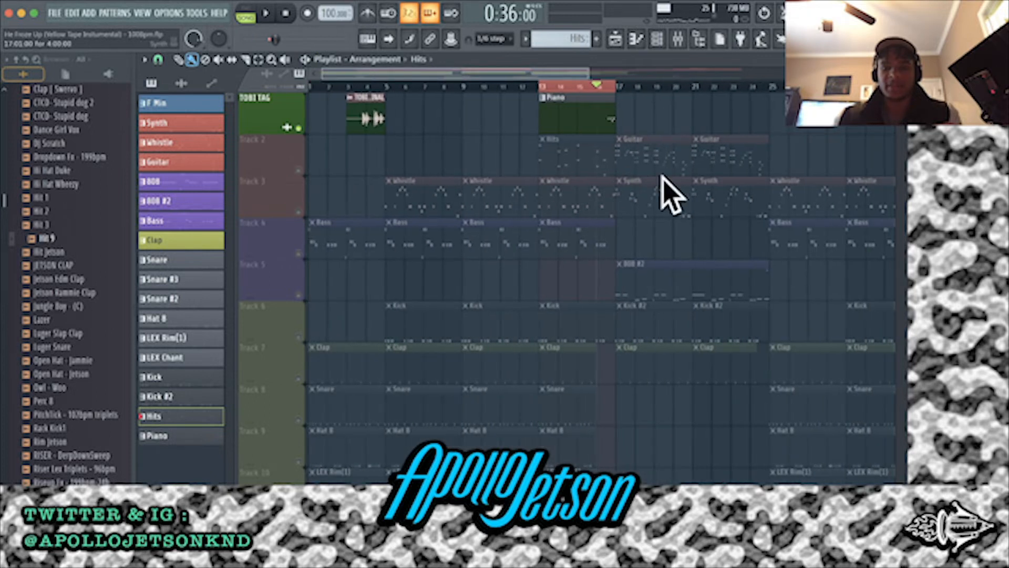
key("space")
Unmute Tracks 2, 3 and 4 and play Piano, Hits, Whistle and Bass together from bar 13, then stop
left_click(298, 170)
left_click(298, 212)
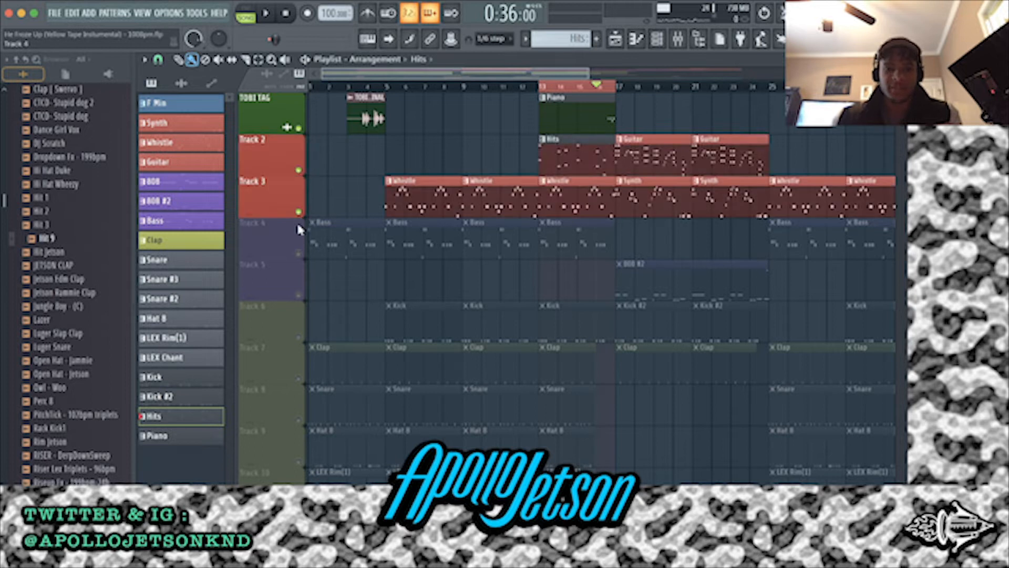
left_click(299, 253)
key("space")
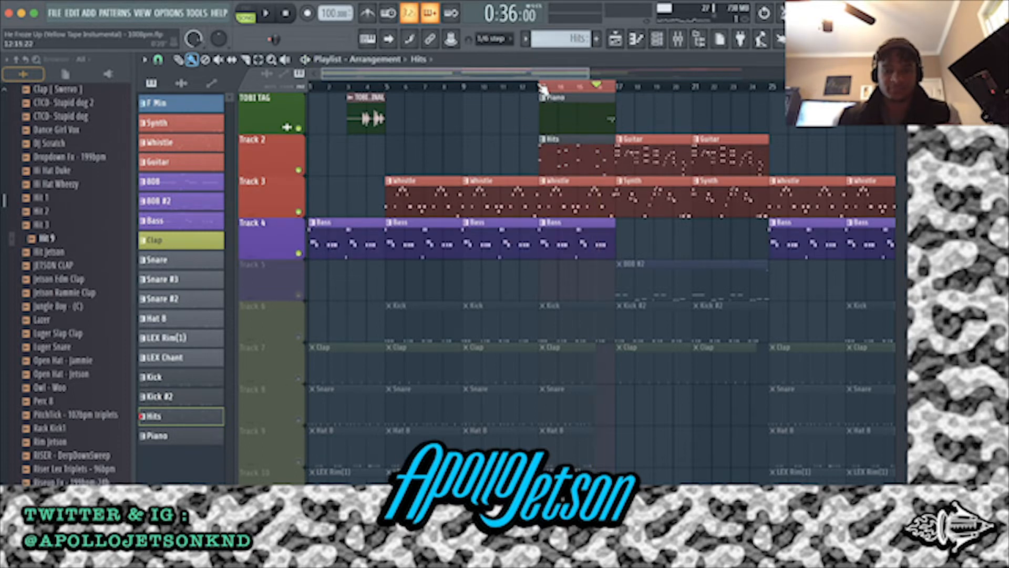
key("space")
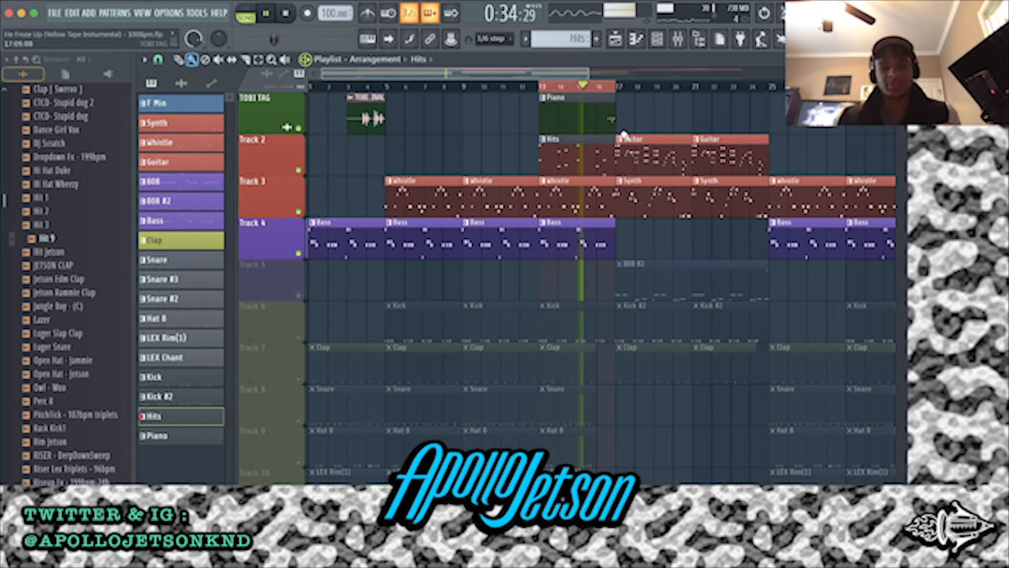
scroll(633, 134, "up", 4)
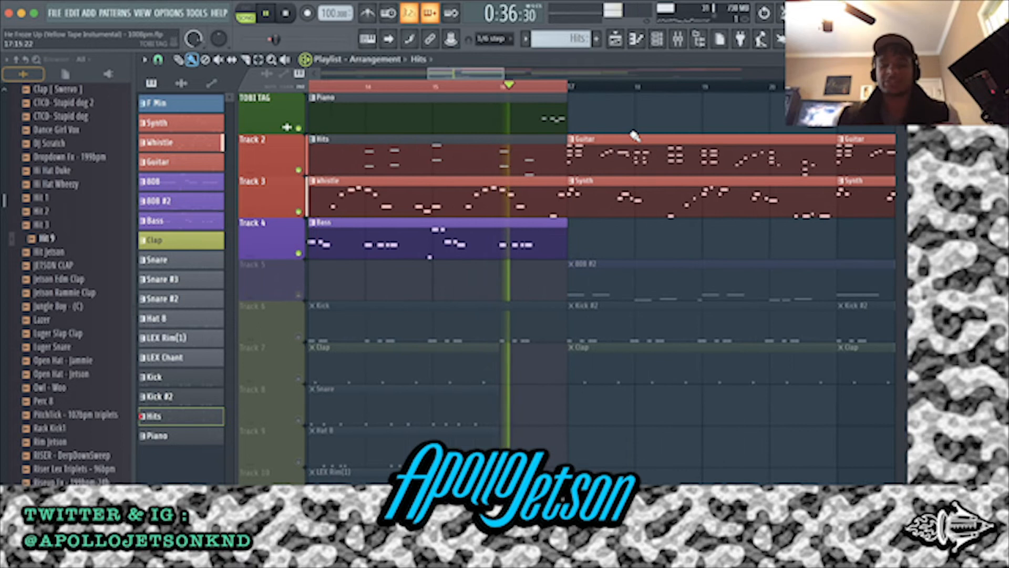
key("space")
Reactivate all tracks and examine where the Clap, Snare, Hat 8 and LEX Rim patterns end before bar 17
scroll(470, 109, "down", 4)
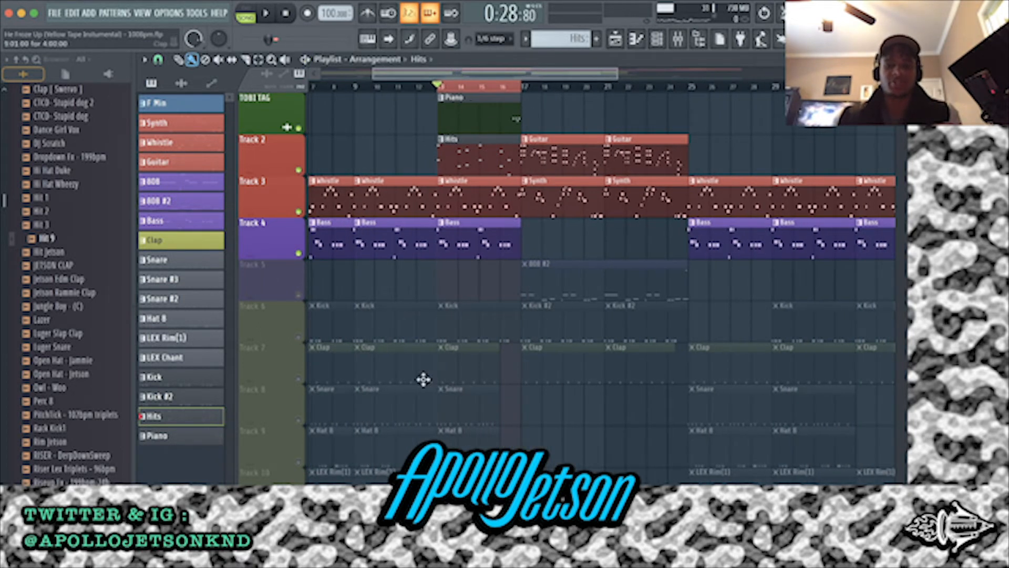
right_click(300, 336)
scroll(473, 307, "up", 4)
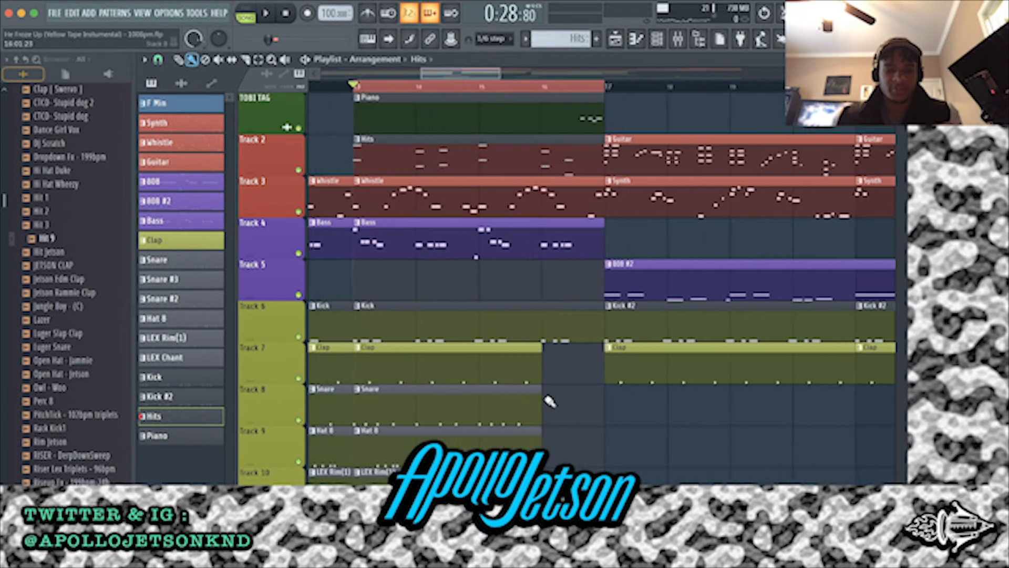
scroll(553, 411, "down", 3)
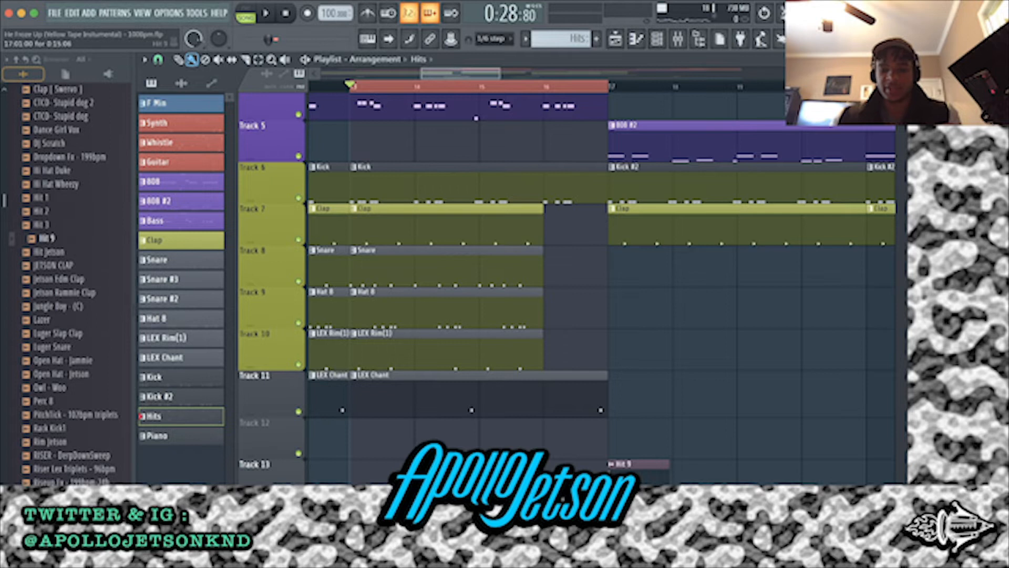
scroll(567, 286, "up", 1)
scroll(567, 287, "down", 1)
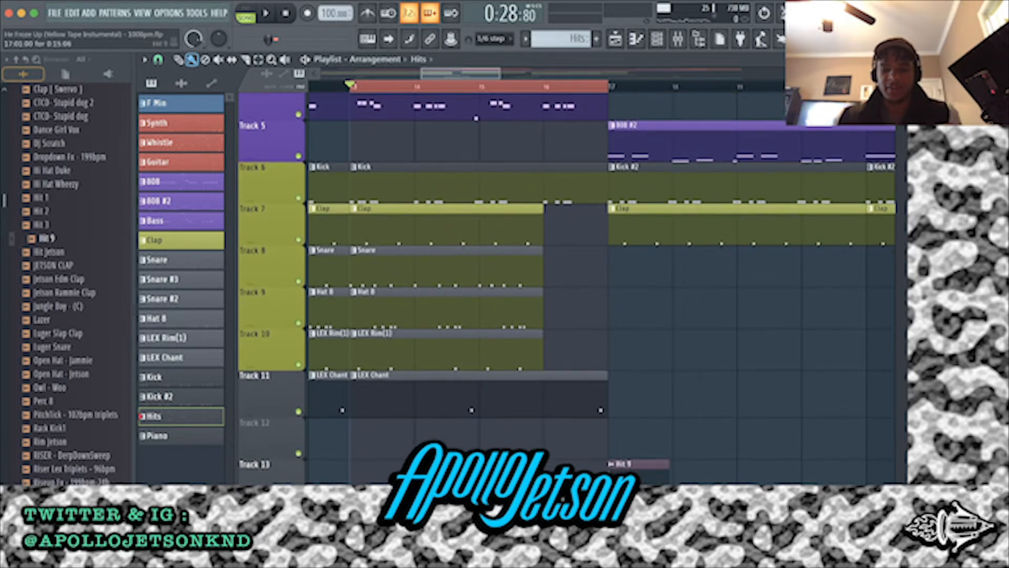
Play all tracks together from bar 13 through the drum gap before bar 17, then stop and show the gap
scroll(597, 405, "up", 4)
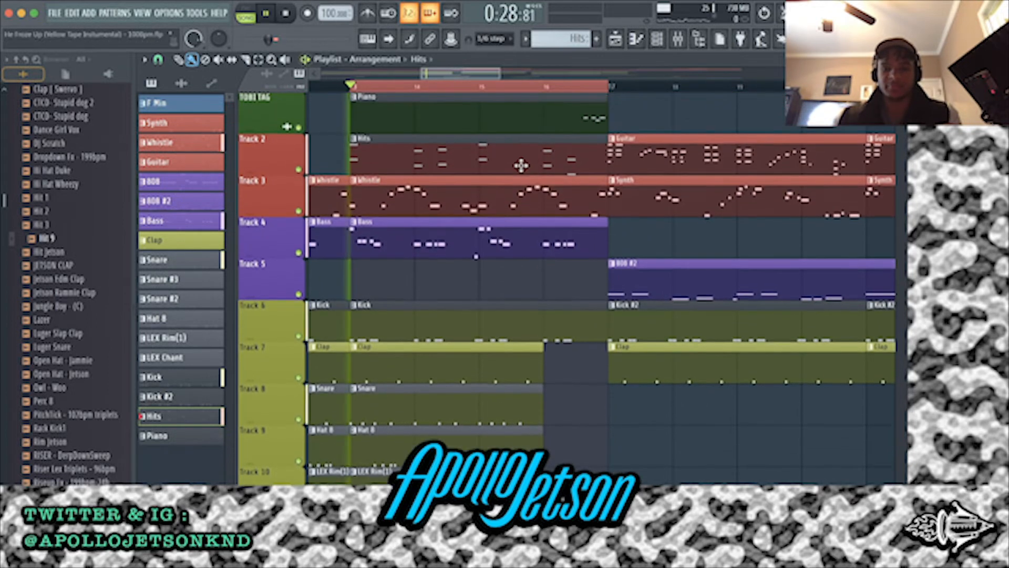
key("space")
left_click_drag(610, 89, 641, 97)
left_click(644, 105)
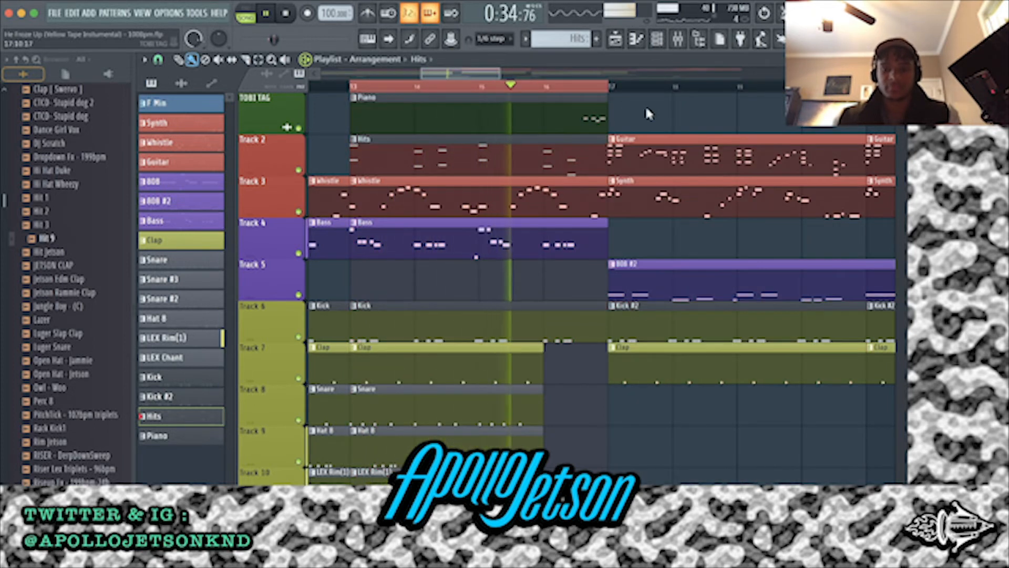
scroll(632, 123, "down", 5)
scroll(632, 123, "up", 5)
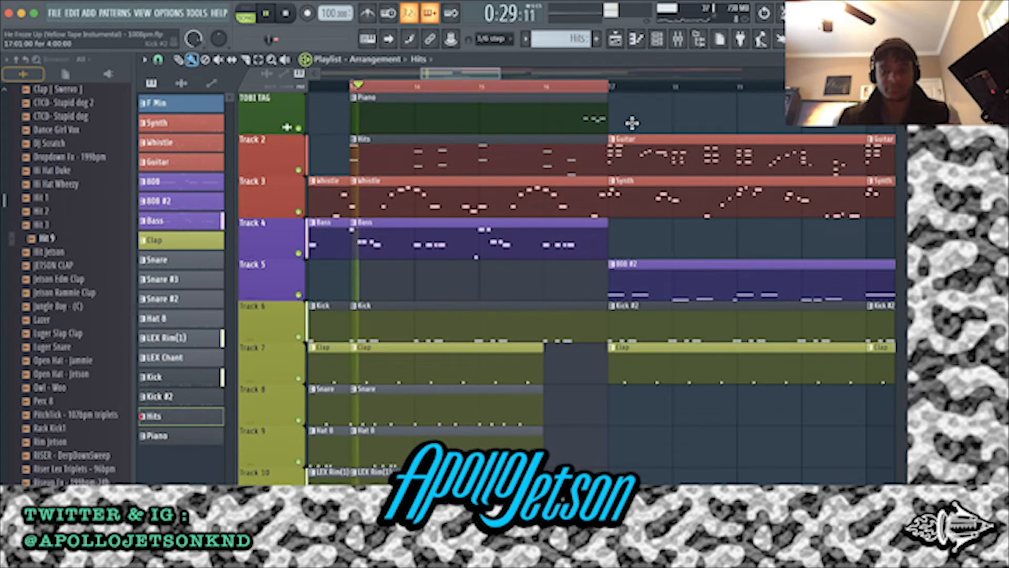
scroll(582, 347, "down", 2)
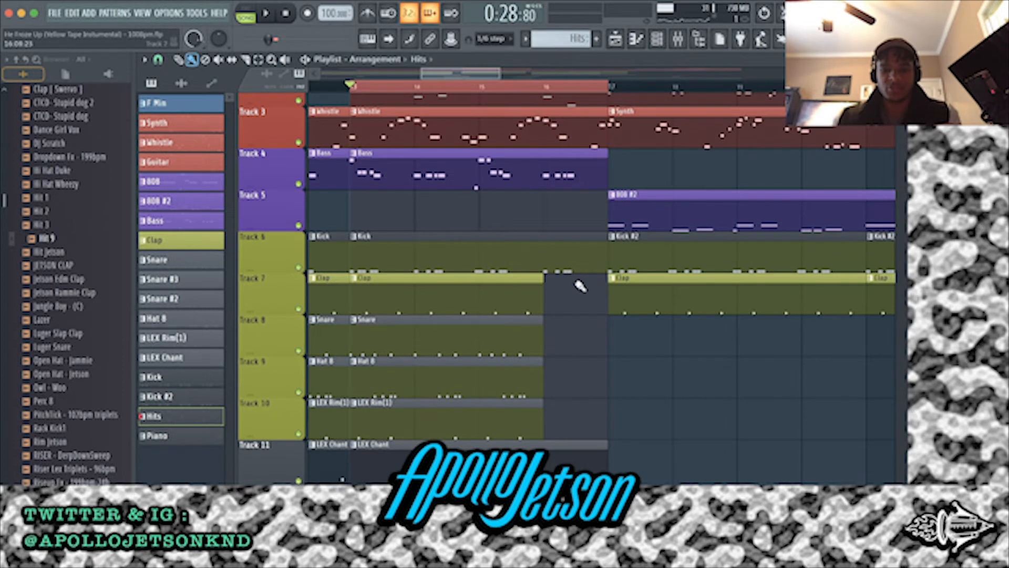
Try extending the Clap, Snare, Hat 8 and LEX Rim clips to bar 17, and play the section from bar 13
scroll(580, 317, "up", 2)
left_click_drag(561, 481, 597, 371)
key("space")
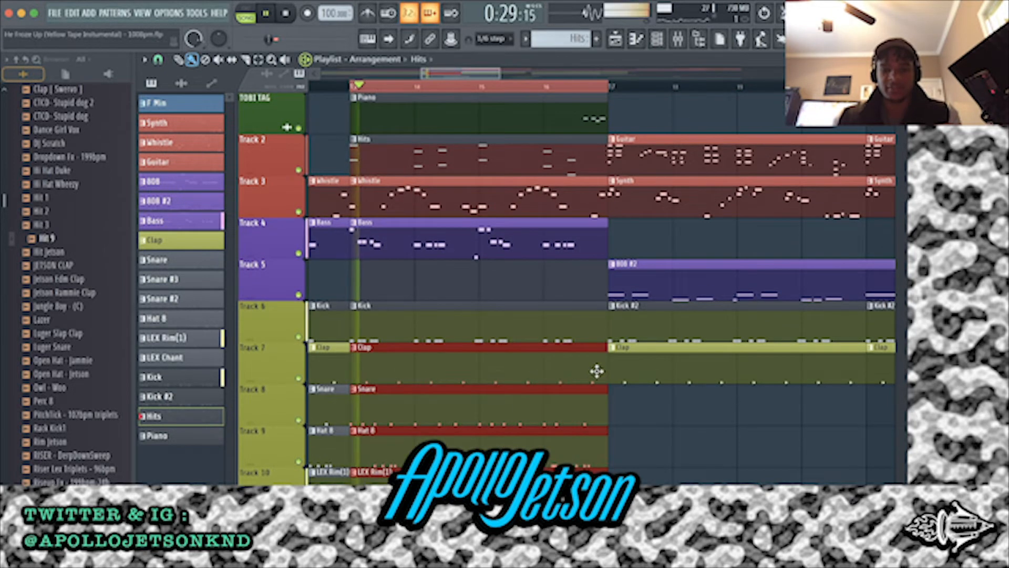
left_click(695, 449, "super")
key("super+s")
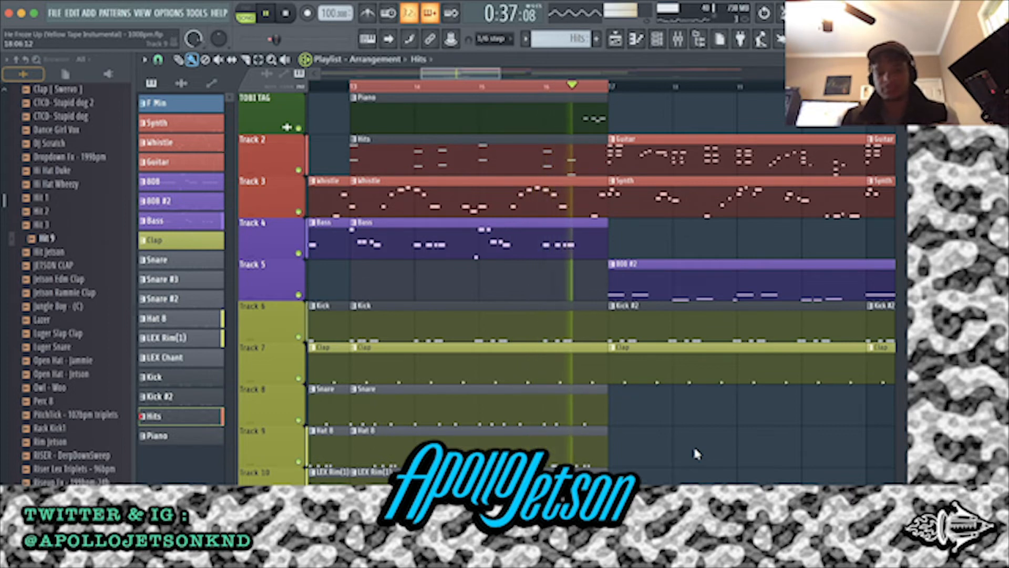
Stop playback, undo the resizing of the drum clips before bar 17, and deselect the clips
key("space")
key("ctrl+z")
key("ctrl+z")
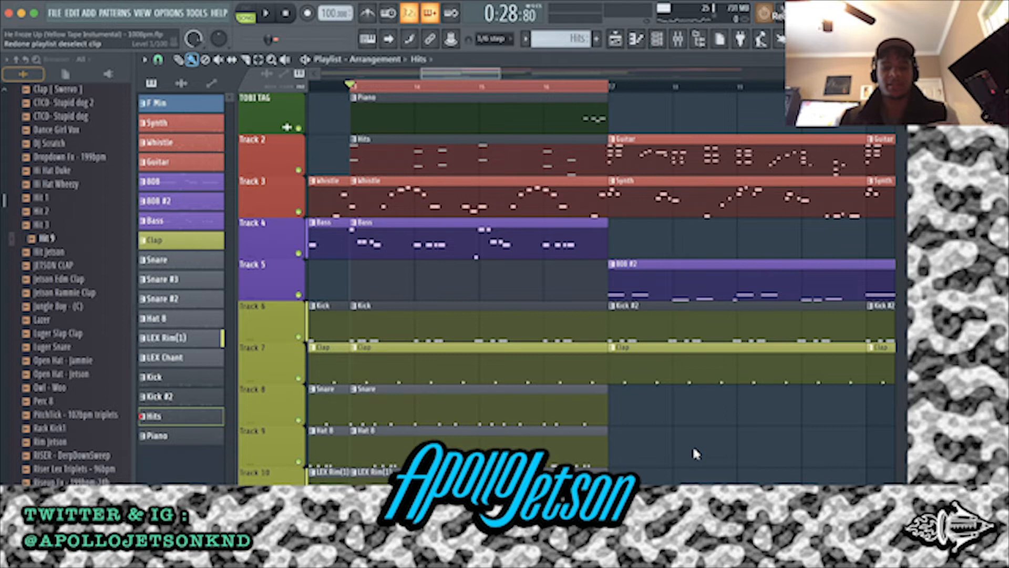
left_click(73, 14)
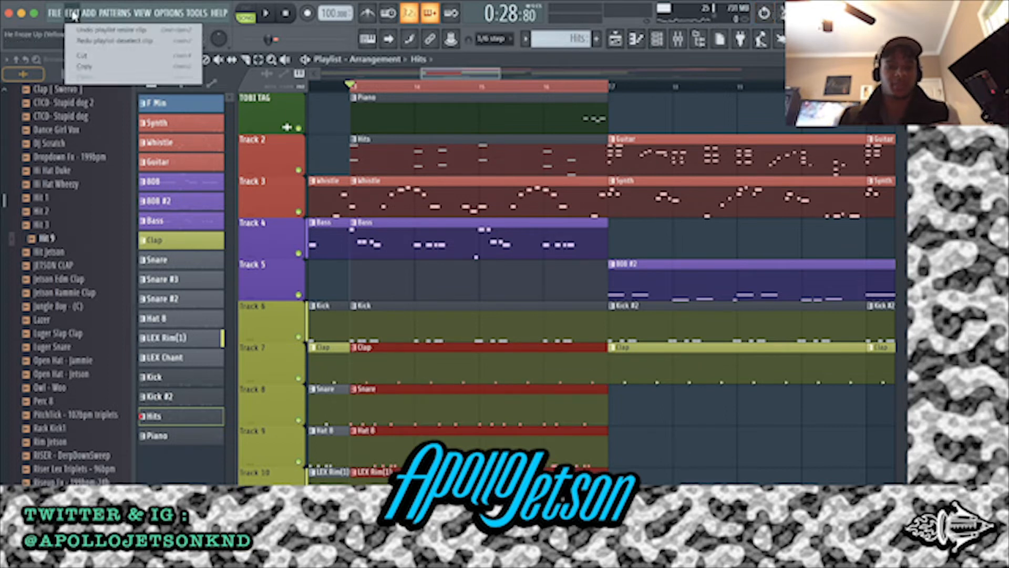
left_click(78, 30)
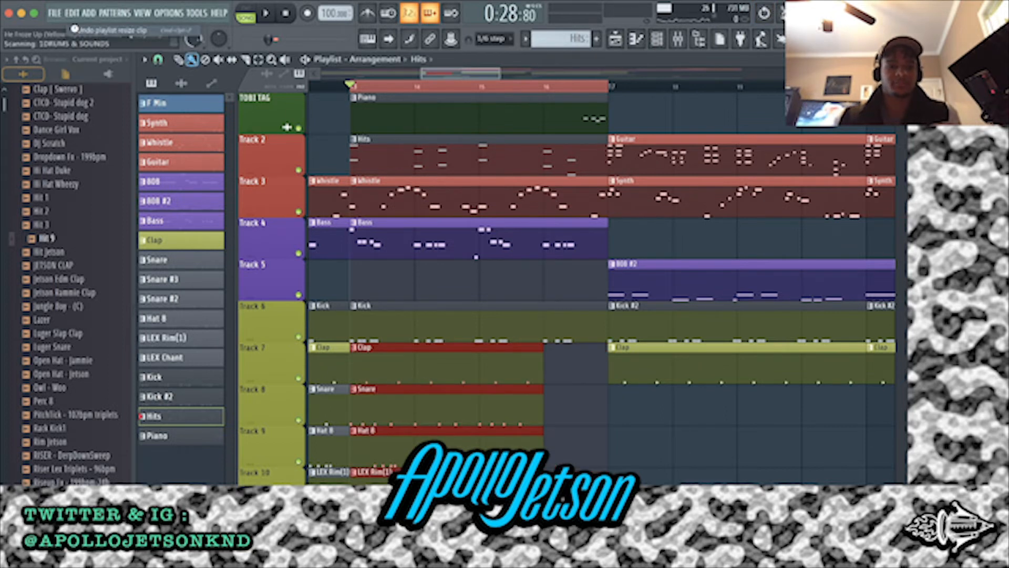
left_click(654, 428, "super")
Set the playback range to bars 17 through 24 and compare that section with the surrounding arrangement
left_click_drag(609, 86, 896, 86)
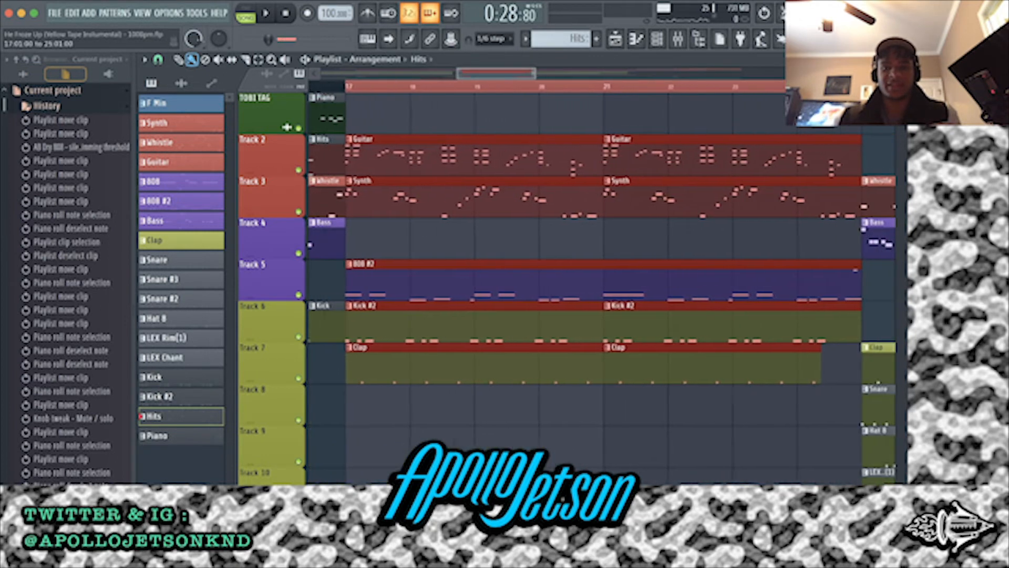
left_click(682, 113, "super")
scroll(459, 135, "left", 15)
scroll(458, 134, "down", 5)
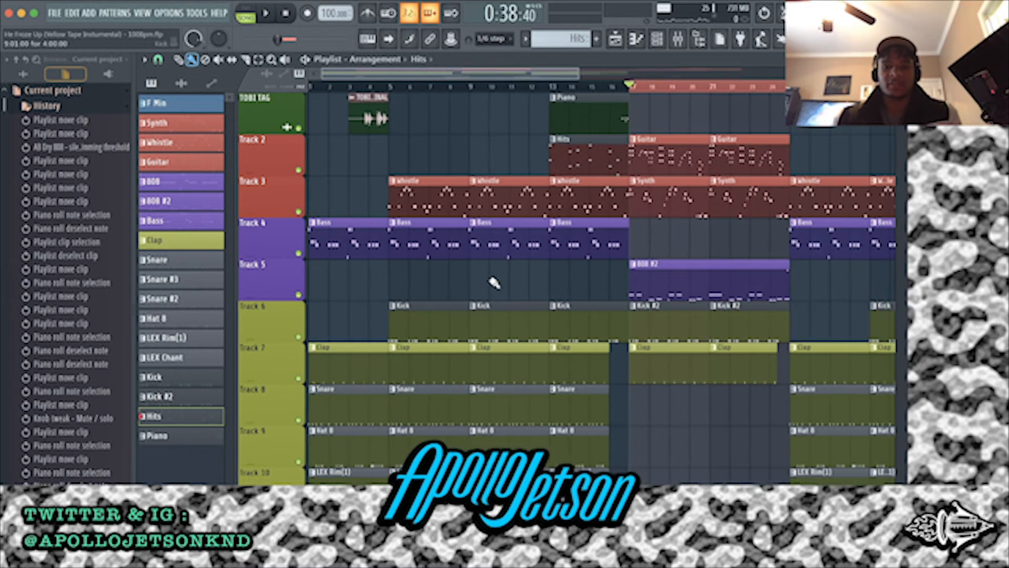
scroll(660, 148, "up", 3)
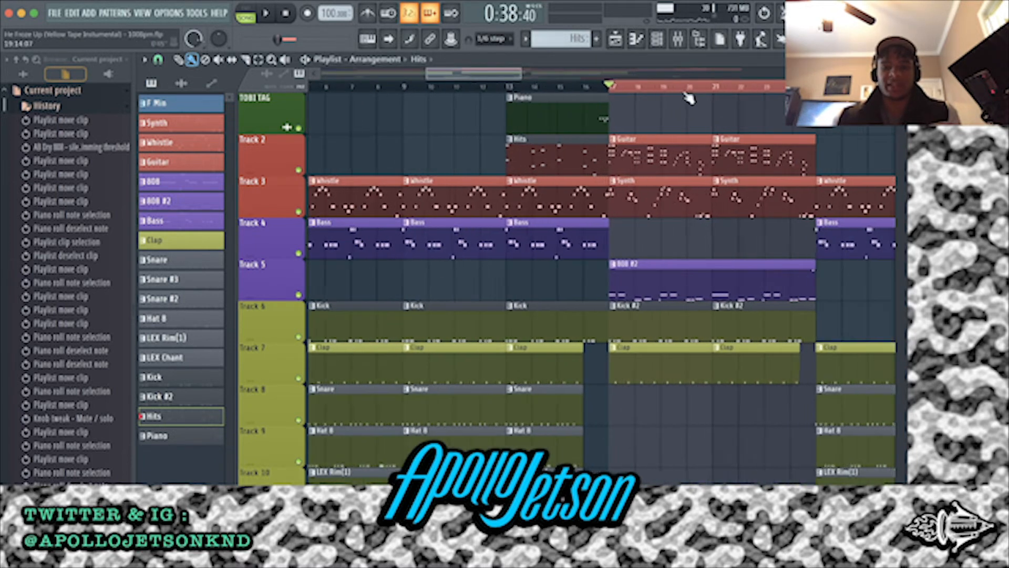
scroll(546, 128, "down", 2)
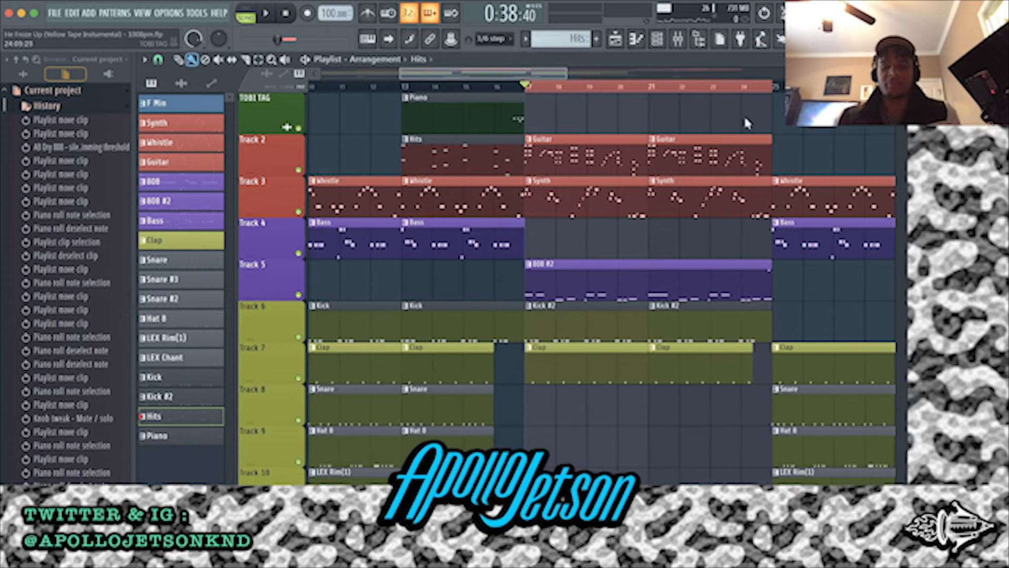
scroll(547, 120, "up", 3)
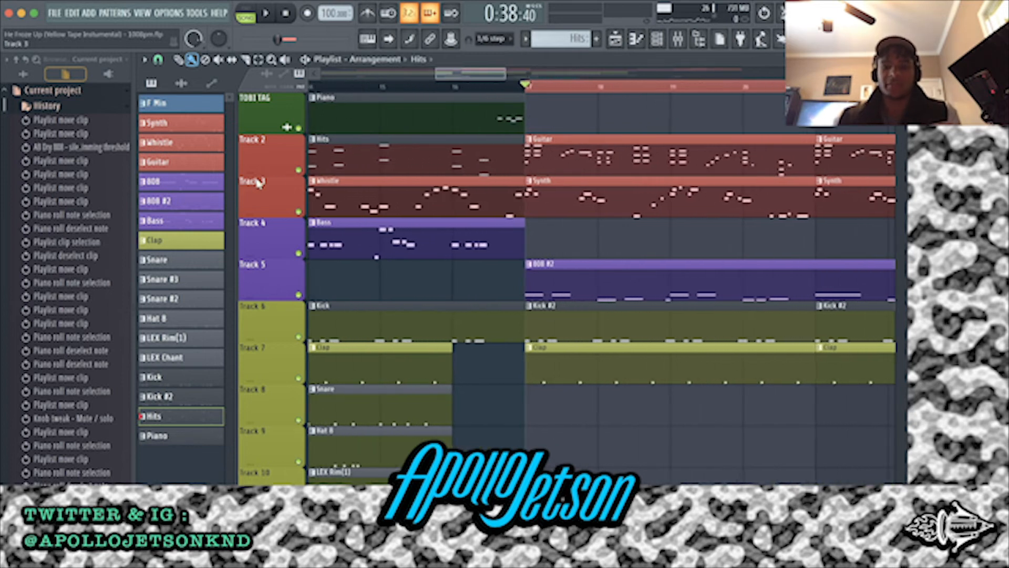
Solo Track 2, open the Guitar pattern to show its notes, and return to the playlist
right_click(298, 170)
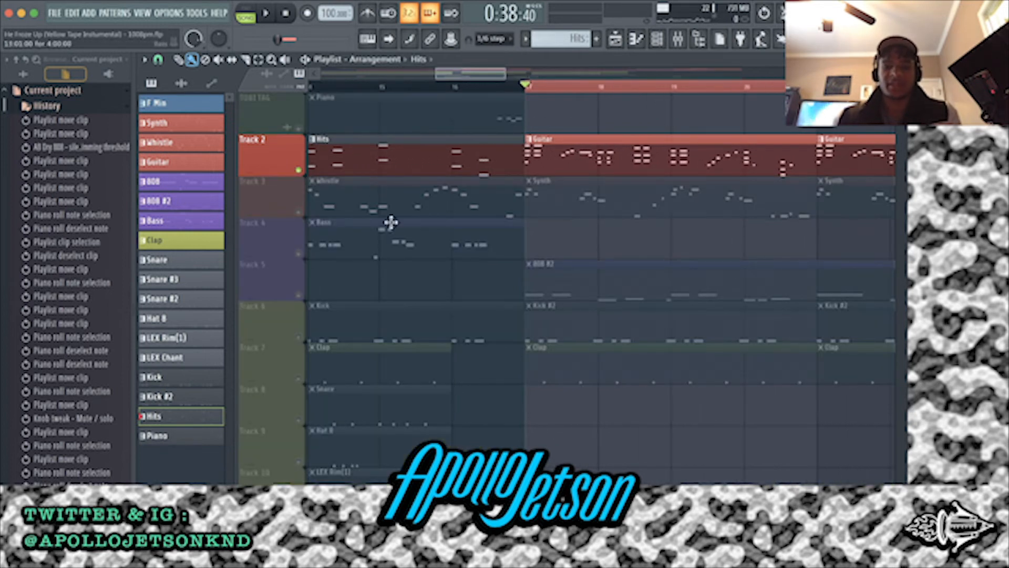
scroll(443, 210, "down", 5)
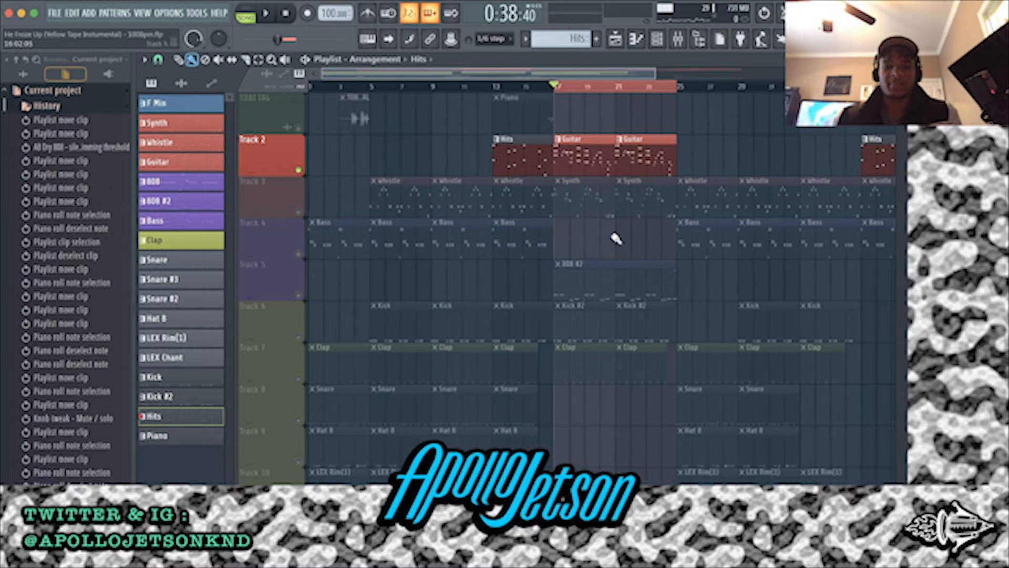
scroll(504, 186, "up", 4)
double_click(703, 148)
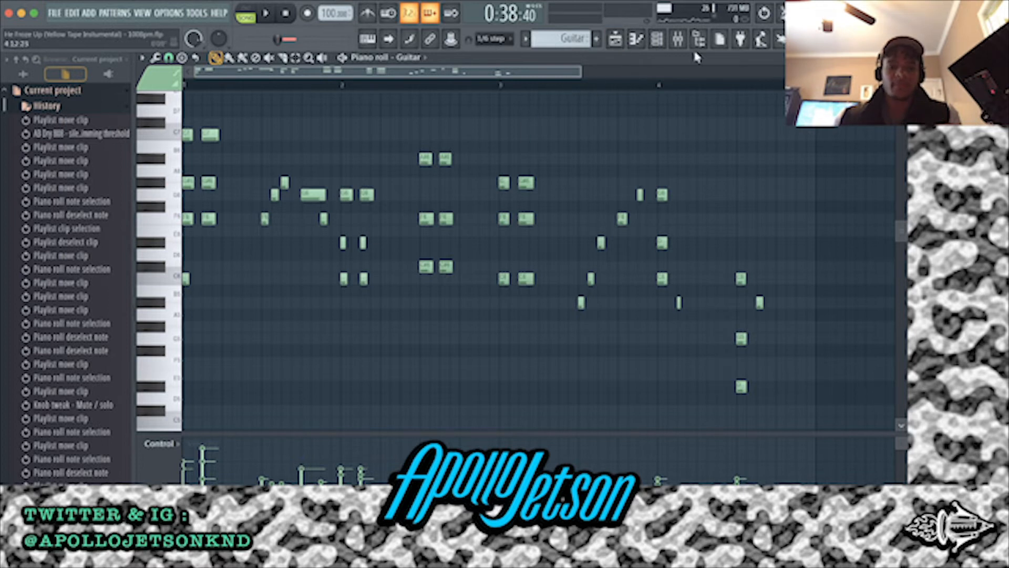
left_click(615, 39)
Play the soloed Guitar pattern from bar 17 while showing its notes, then stop and return to the playlist
scroll(605, 169, "left", 3)
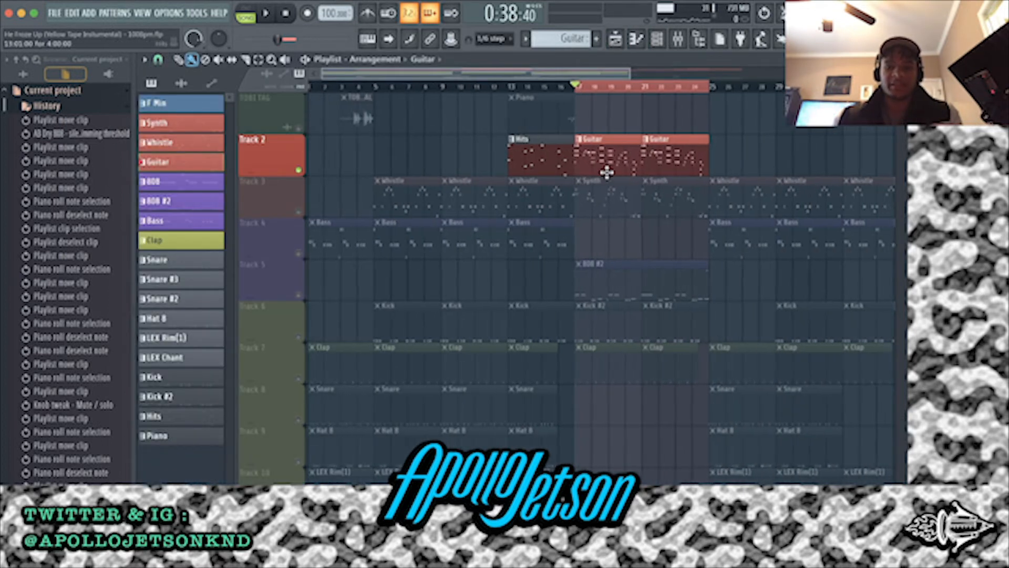
scroll(608, 171, "up", 4)
double_click(494, 151)
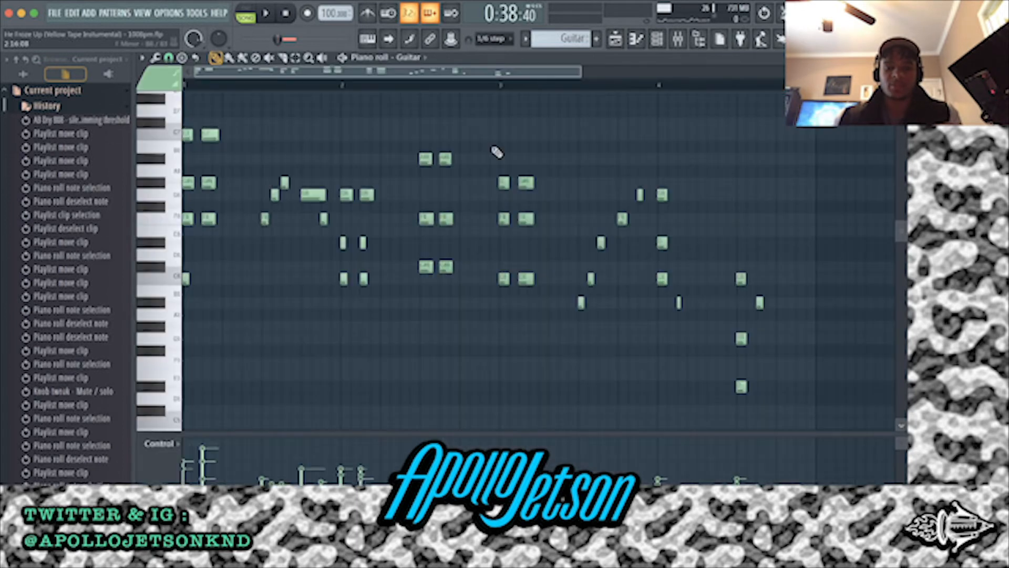
left_click(611, 39)
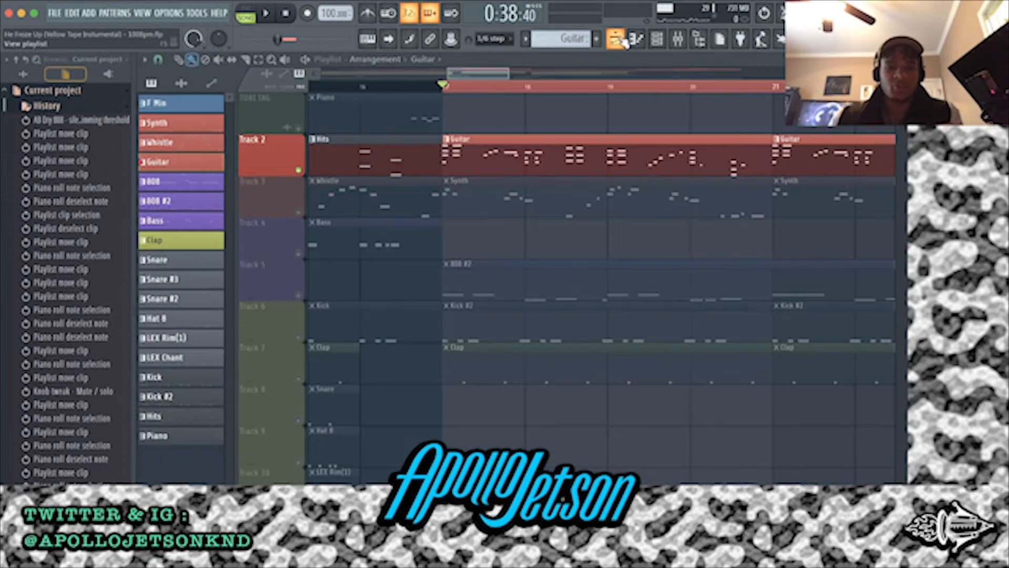
key("space")
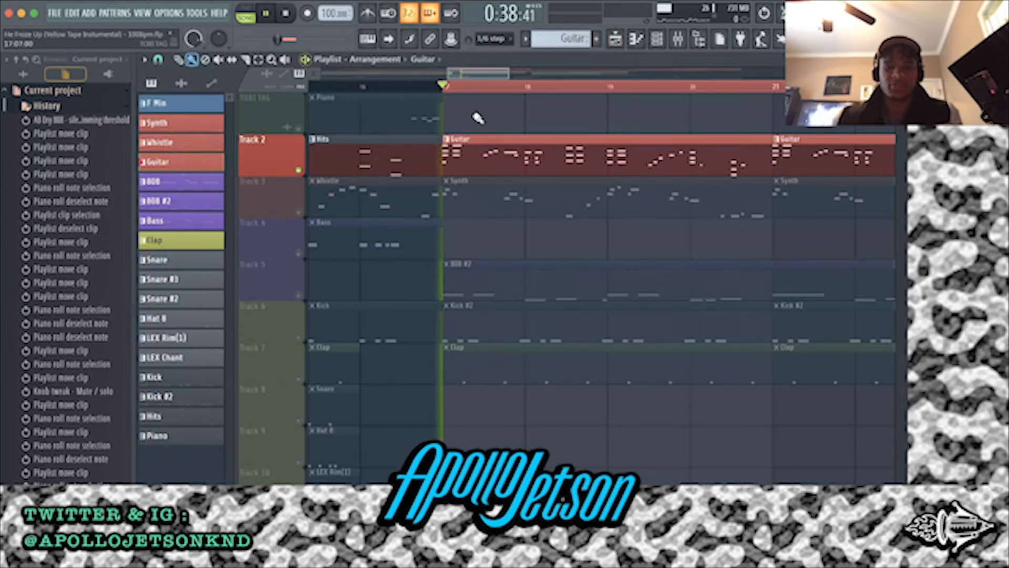
double_click(475, 150)
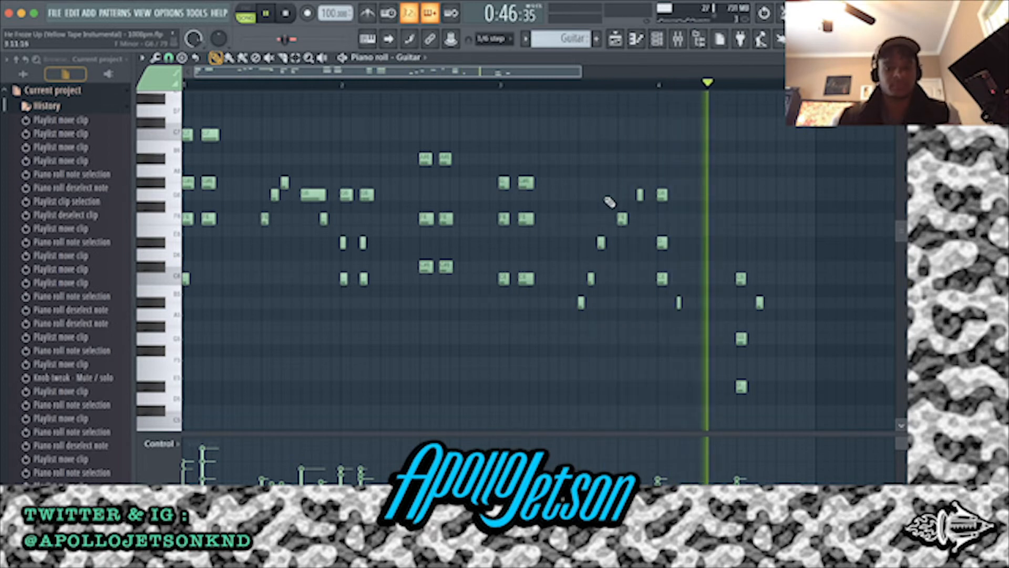
key("space")
key("F5")
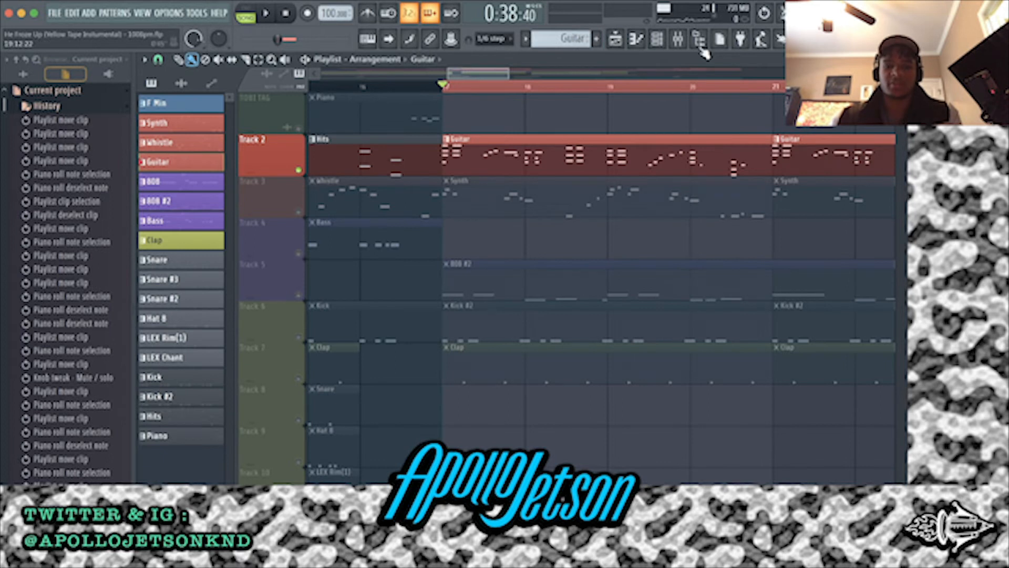
Show the Guitar channel's Nexus instrument with the GT FM Guitar 4 preset, then close it
left_click(675, 42)
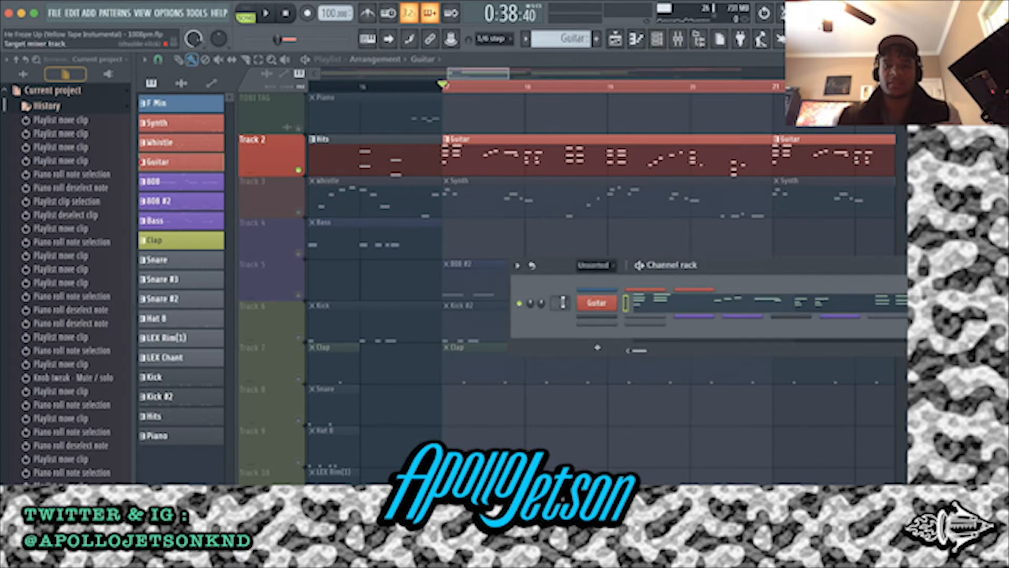
left_click(588, 307)
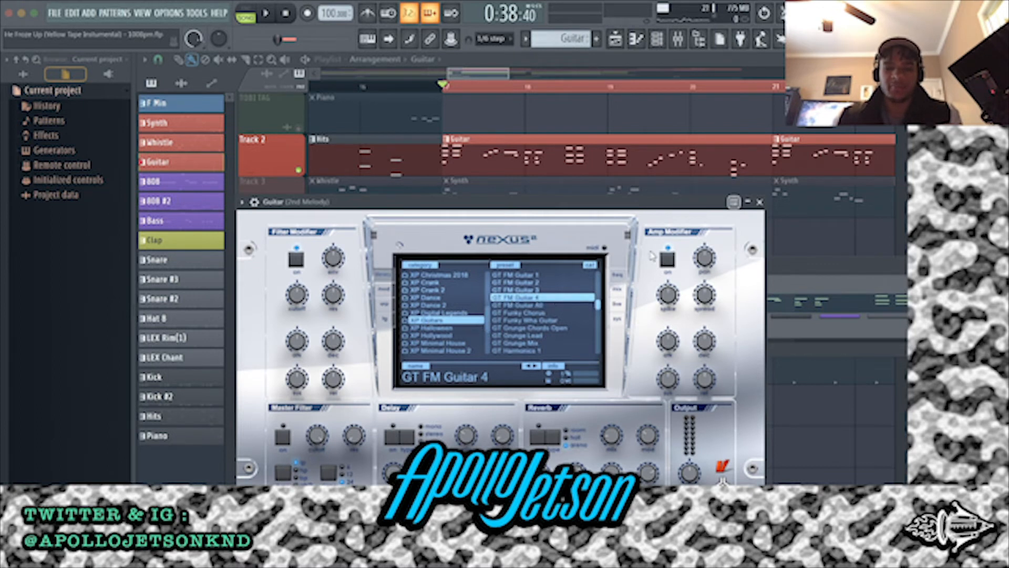
left_click(760, 203)
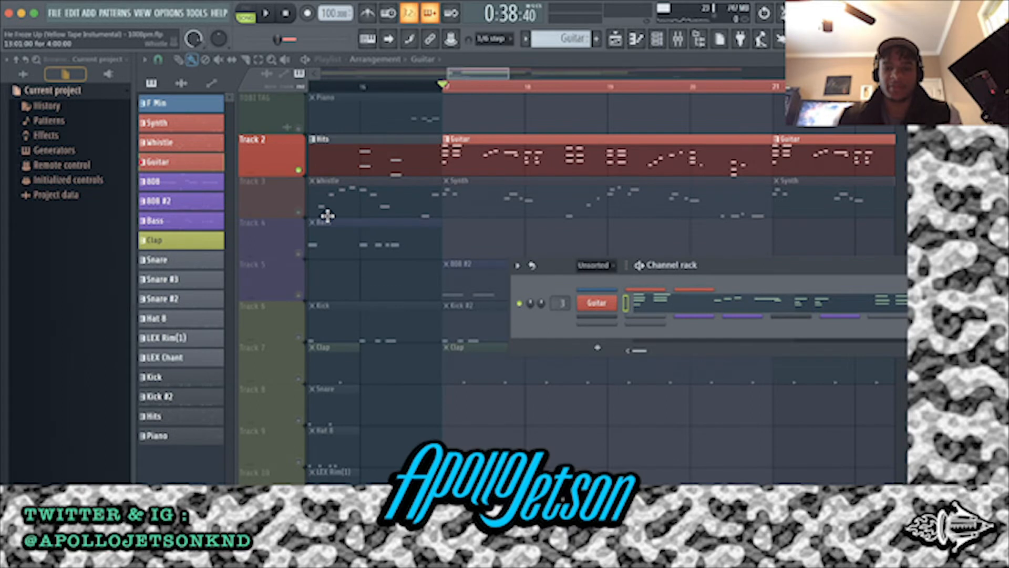
Unmute Track 3, mute Track 2, and play the Synth pattern from bar 17 while showing its notes
left_click(299, 213)
double_click(477, 197)
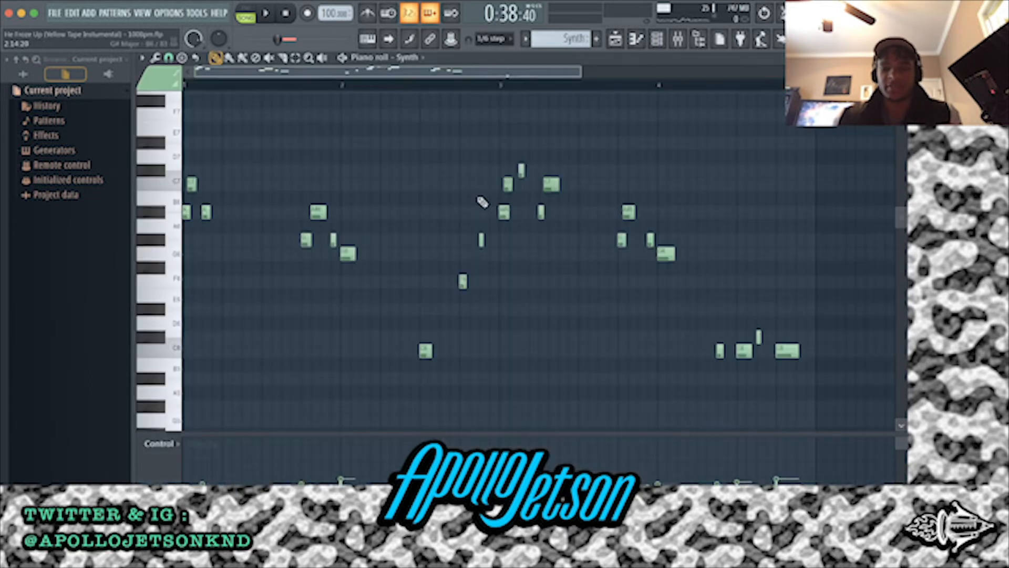
left_click(618, 43)
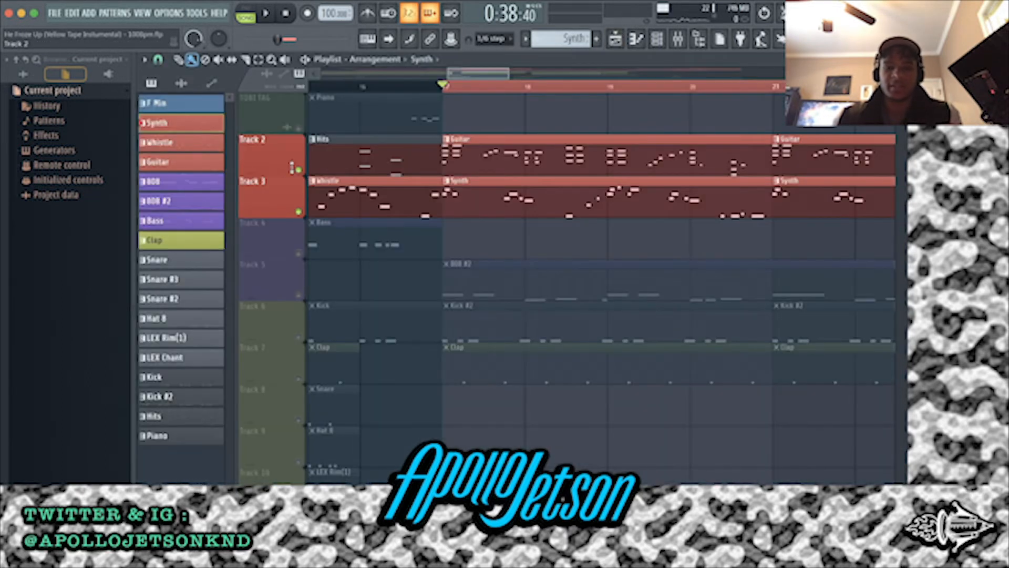
left_click(299, 173)
double_click(439, 196)
key("space")
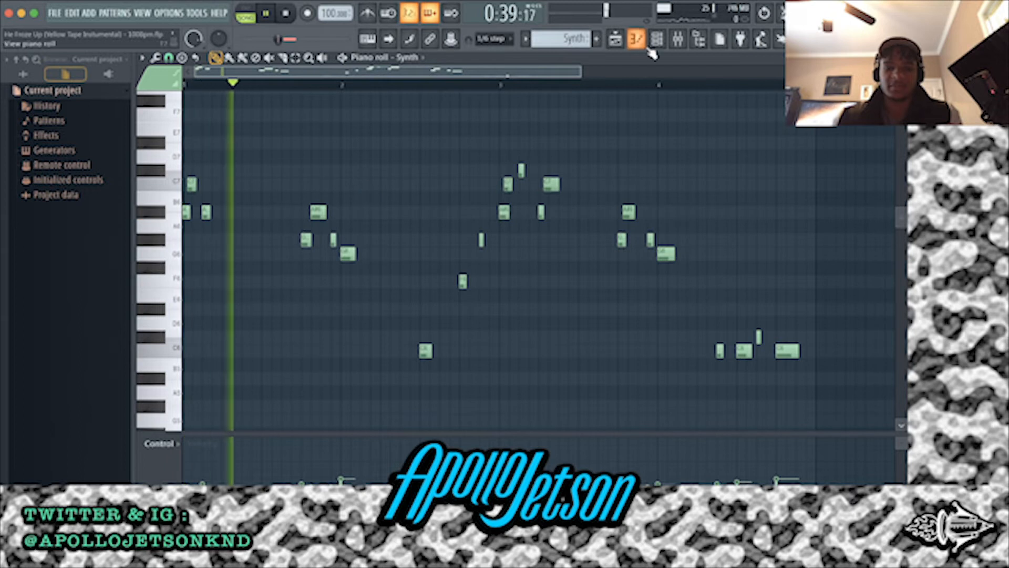
Show the Synth channel's Hive 2 instrument with the XS Nu G Funk preset, then stop playback and close it
left_click(667, 42)
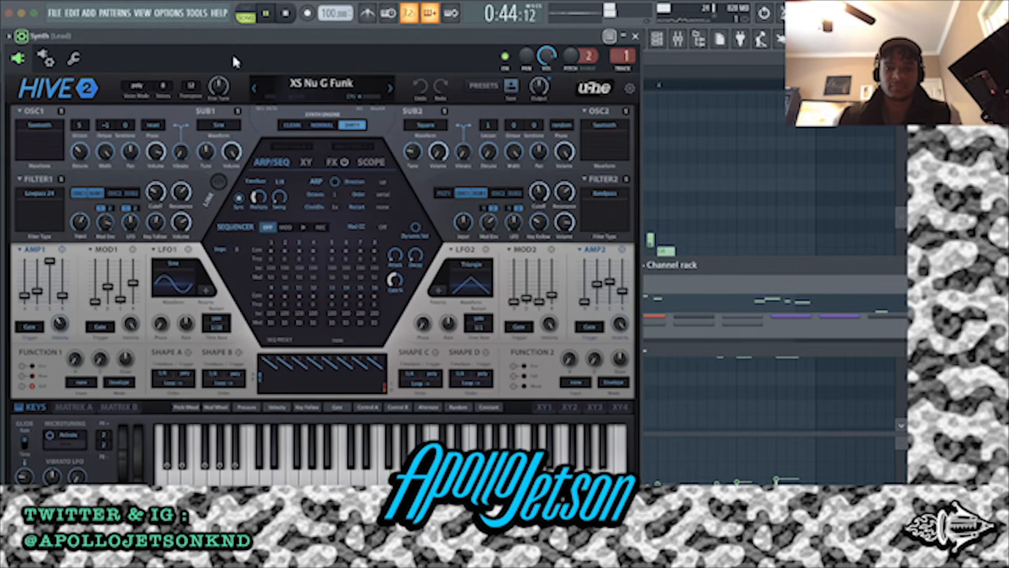
left_click_drag(210, 36, 253, 56)
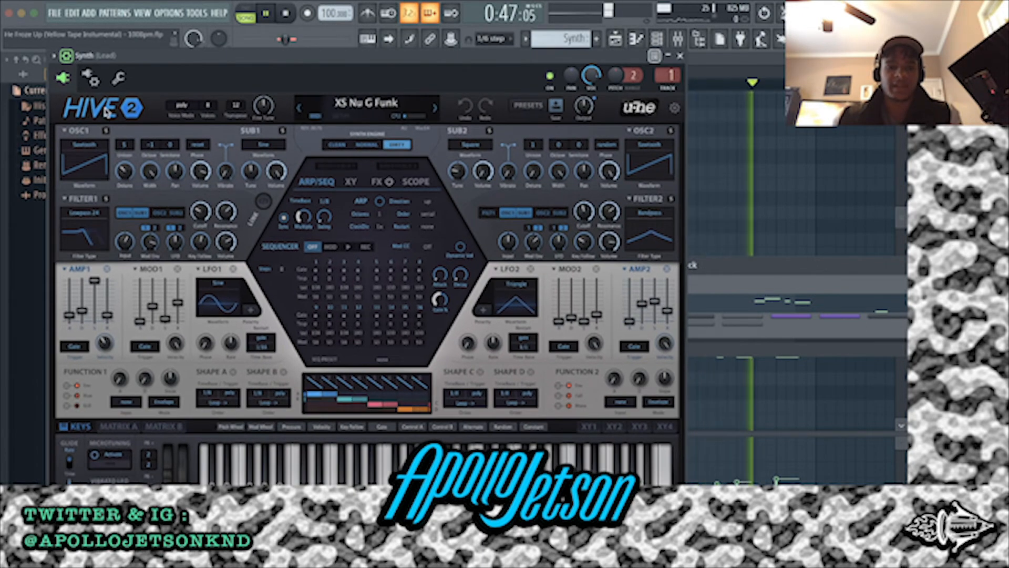
key("space")
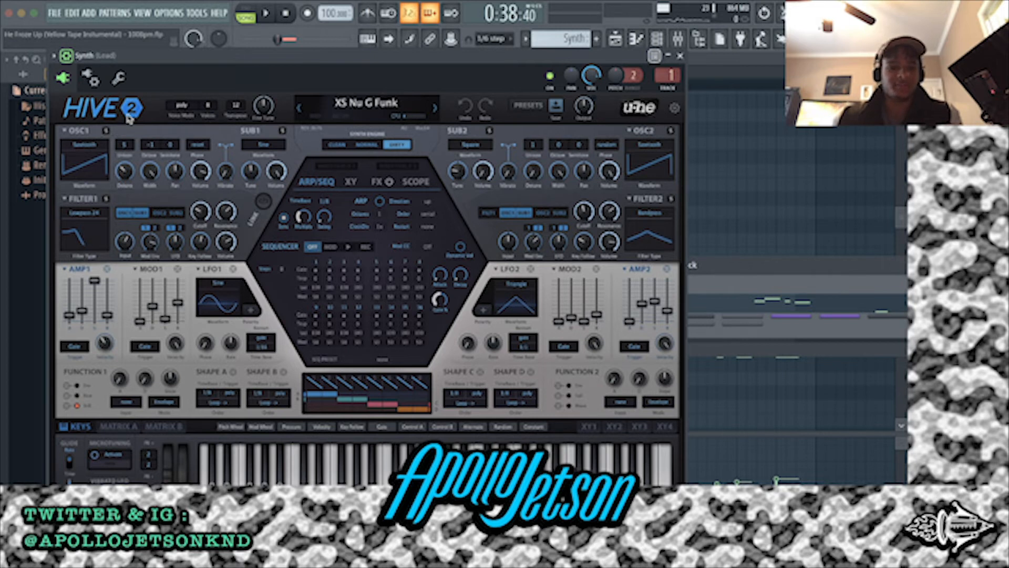
left_click(680, 55)
Replay the soloed Synth pattern from bar 17 and follow it in the playlist
key("space")
left_click(616, 38)
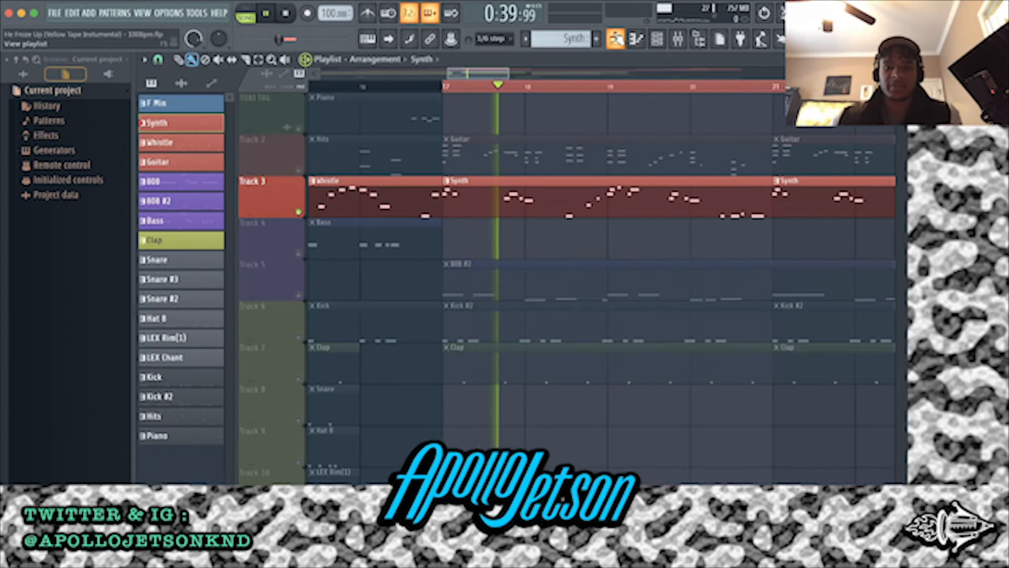
scroll(516, 194, "down", 4)
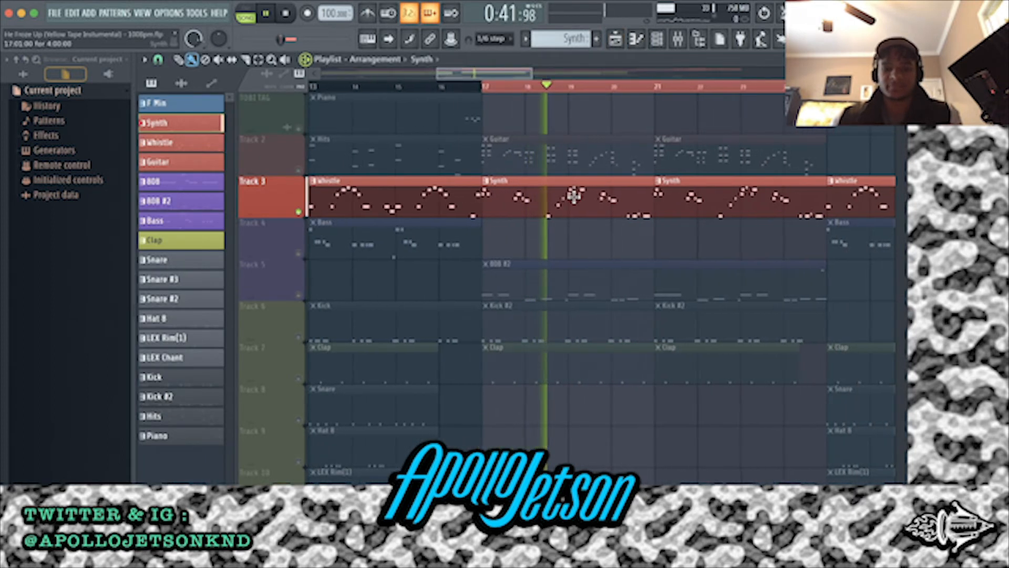
scroll(565, 195, "up", 4)
scroll(573, 213, "down", 1)
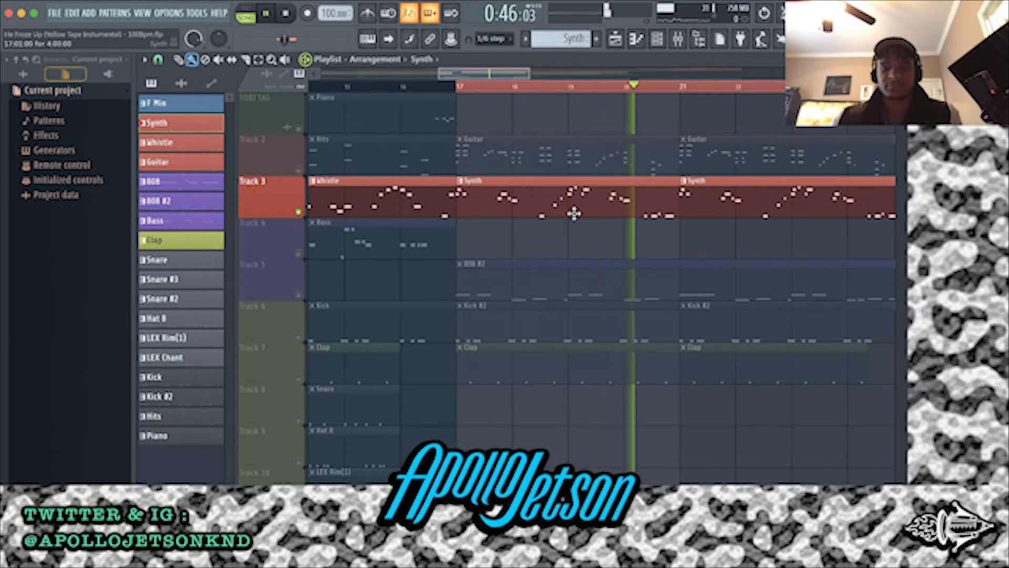
Stop the Synth playback, solo Track 5, and play the 808 #2 pattern from bar 17
scroll(645, 221, "right", 3)
key("space")
scroll(451, 230, "left", 10)
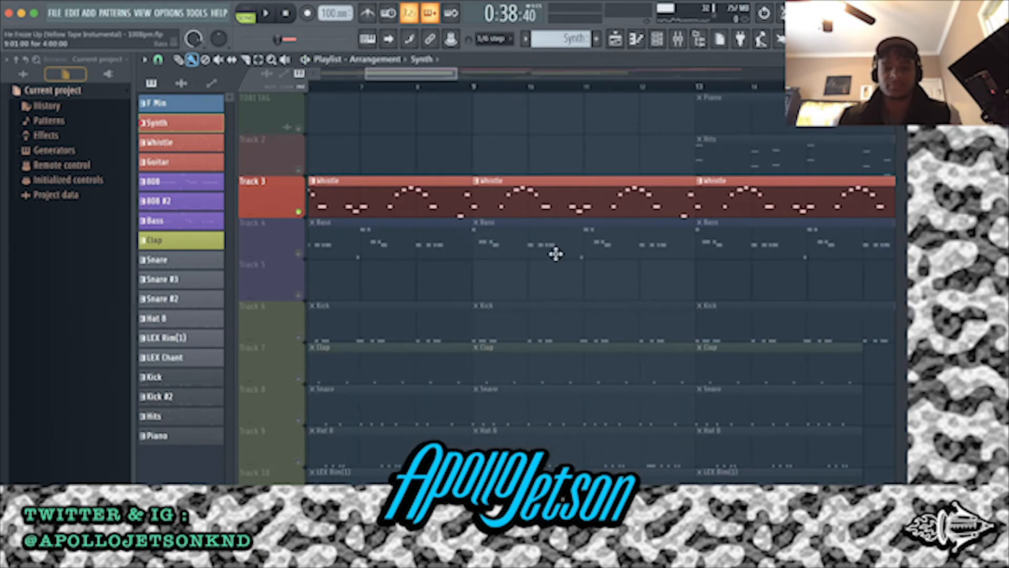
scroll(556, 254, "right", 8)
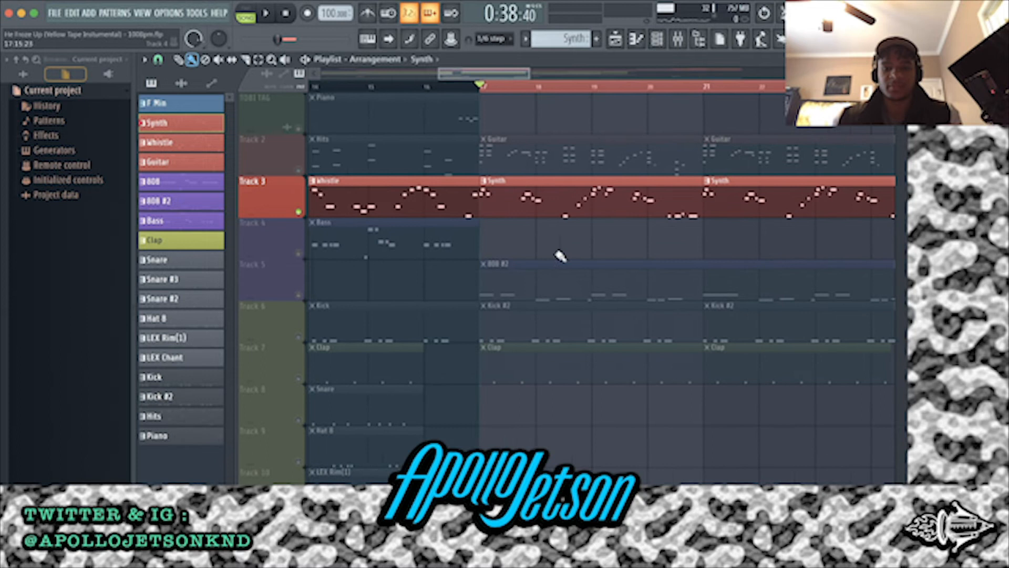
left_click(304, 294)
left_click(307, 210)
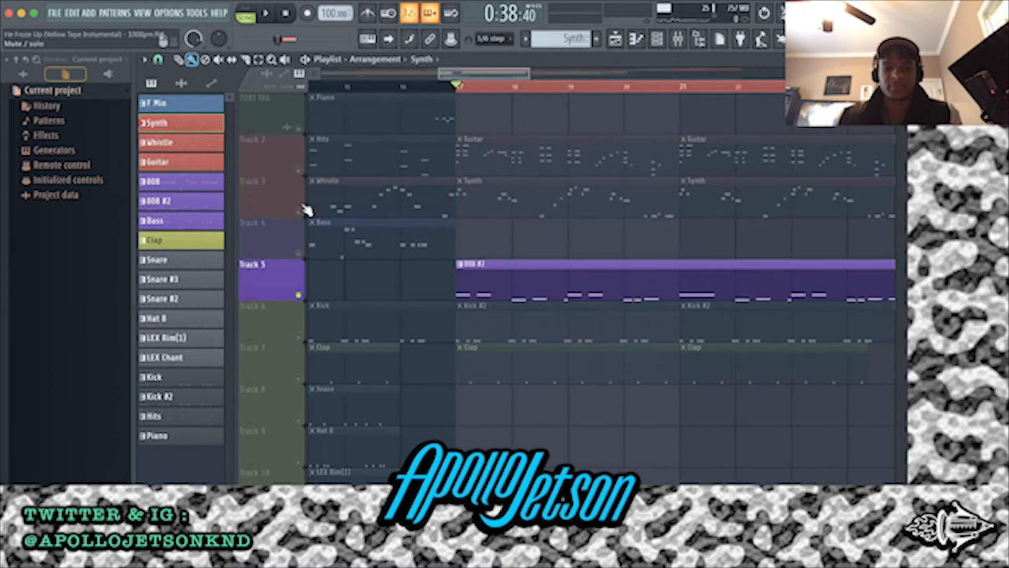
key("space")
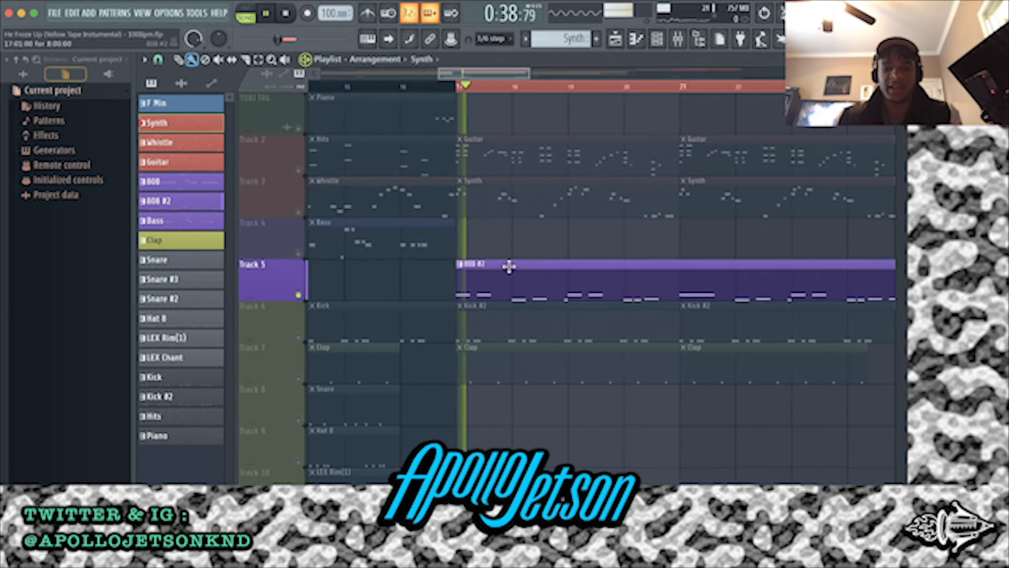
scroll(508, 265, "right", 2)
scroll(510, 266, "down", 3)
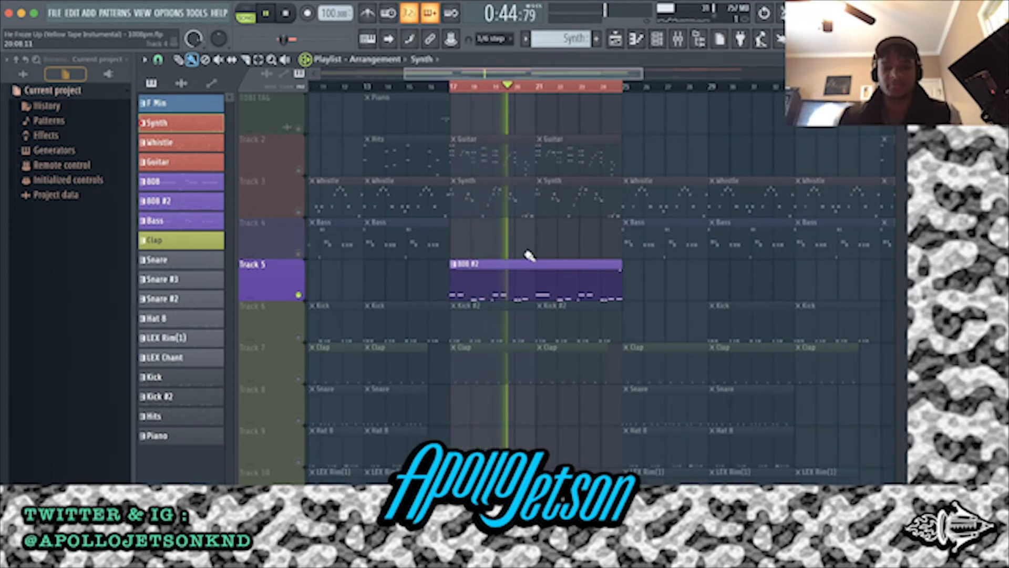
Show the 808 #2 notes in the piano roll, inspect the high slide note's properties near bar 9, and close them
scroll(529, 260, "up", 3)
left_click(526, 282)
double_click(525, 283)
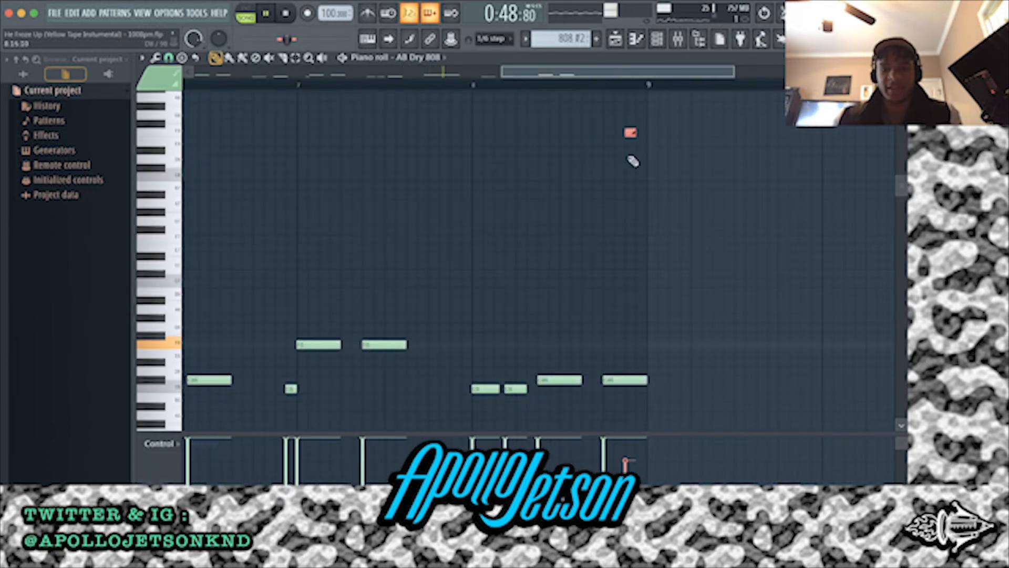
double_click(631, 133)
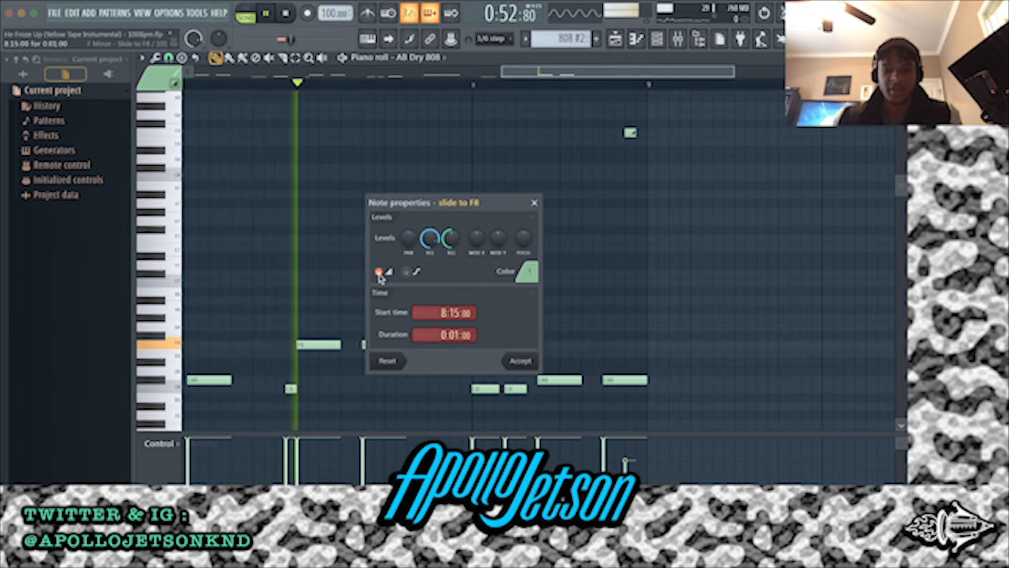
left_click(515, 361)
scroll(606, 190, "up", 2, "ctrl")
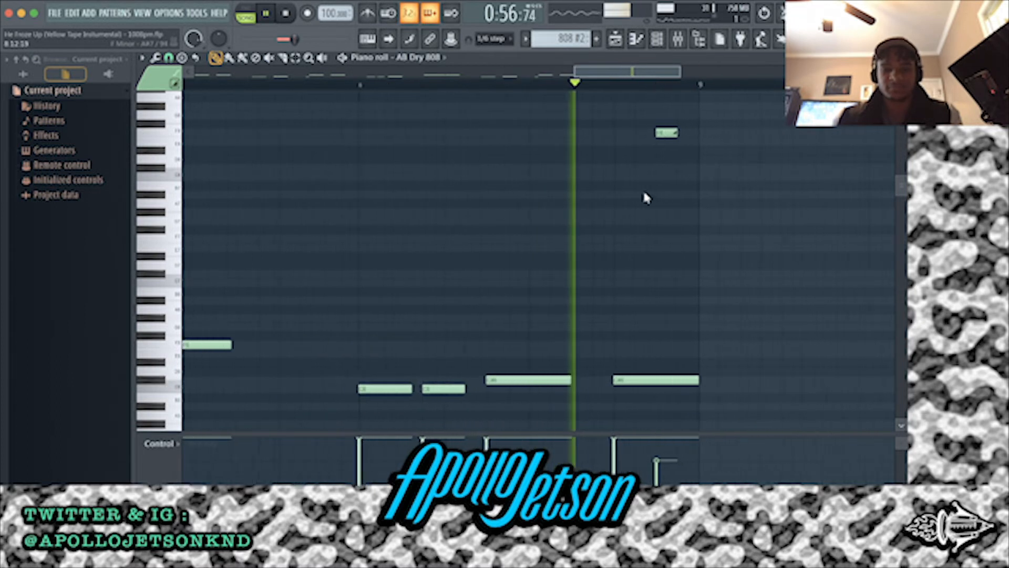
Stop playback, try extending the high slide note to bar 9, and restore its one-step length
key("space")
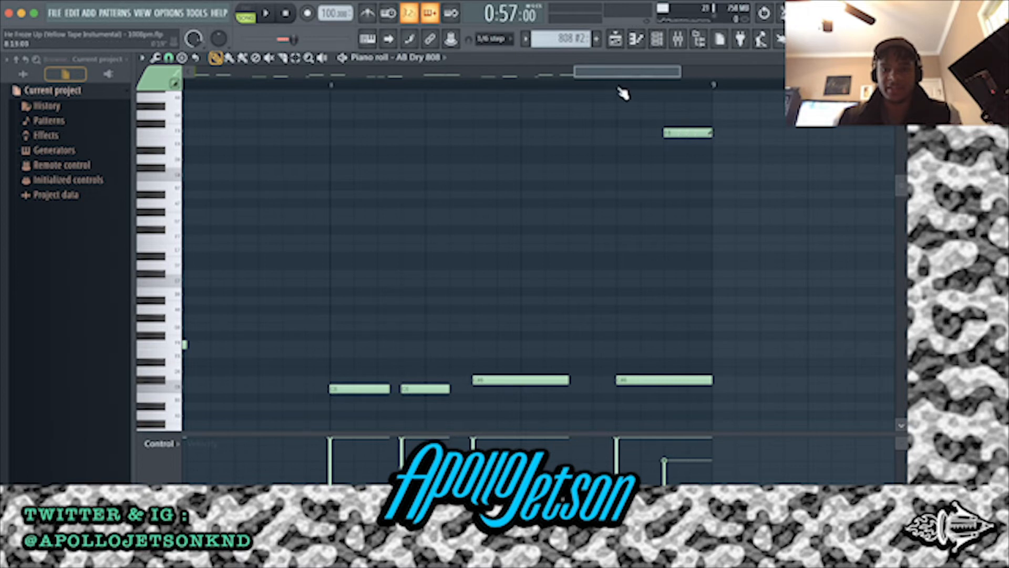
key("space")
key("space")
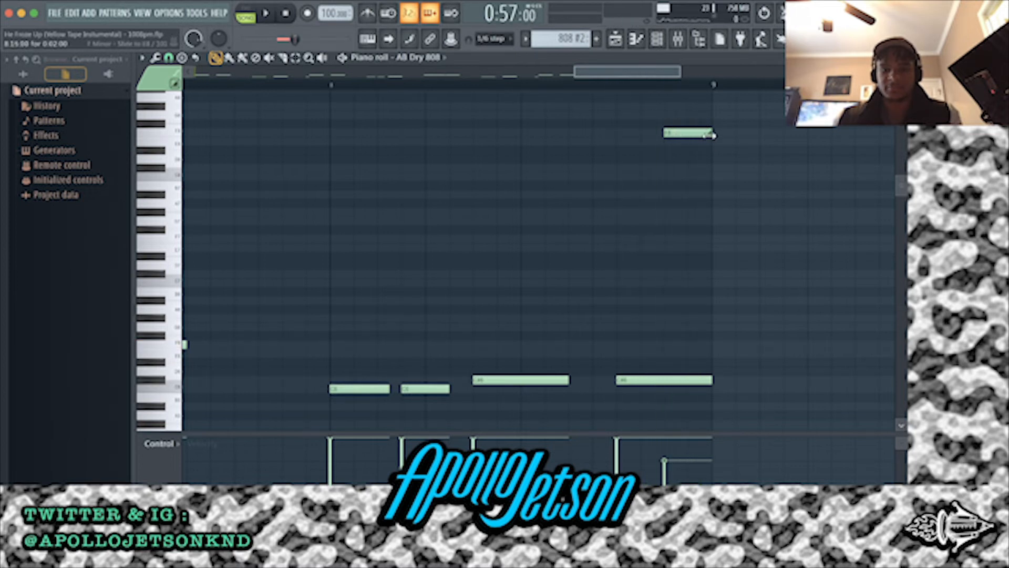
key("space")
key("space")
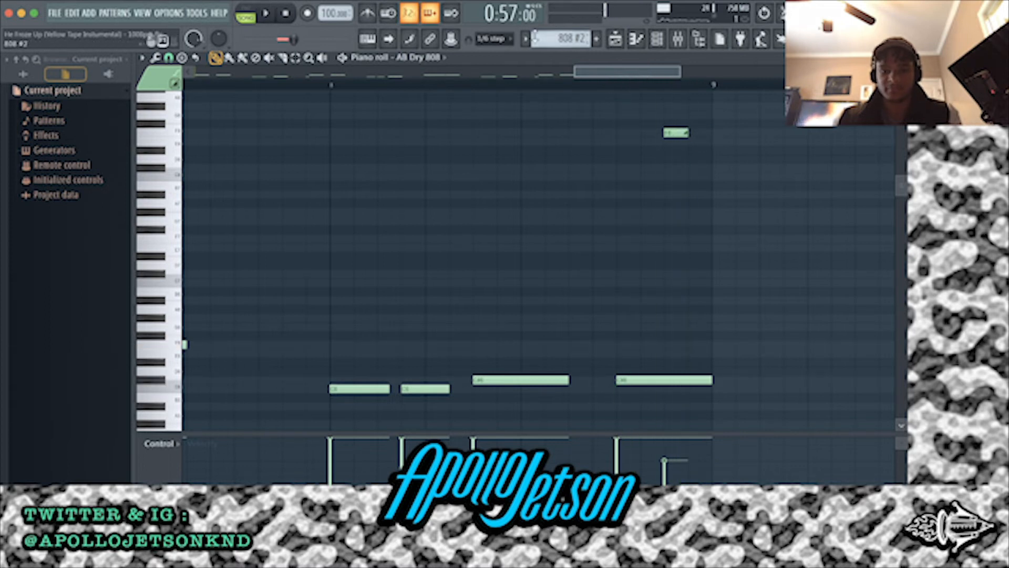
Return to the playlist, unmute Tracks 2 and 3, and play them with the 808 #2 from bar 17
left_click(623, 42)
scroll(412, 186, "down", 5)
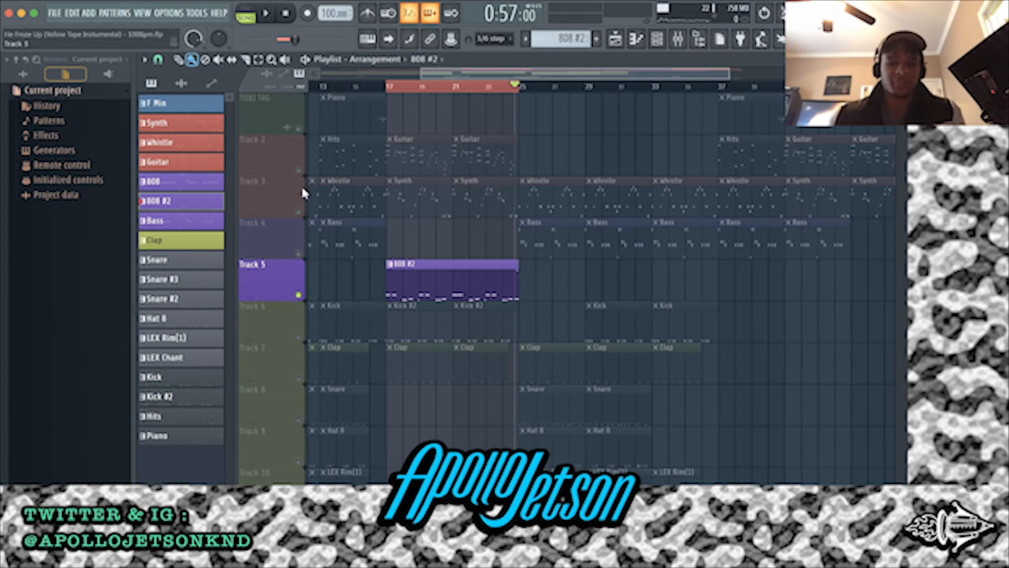
left_click(298, 212)
left_click(298, 171)
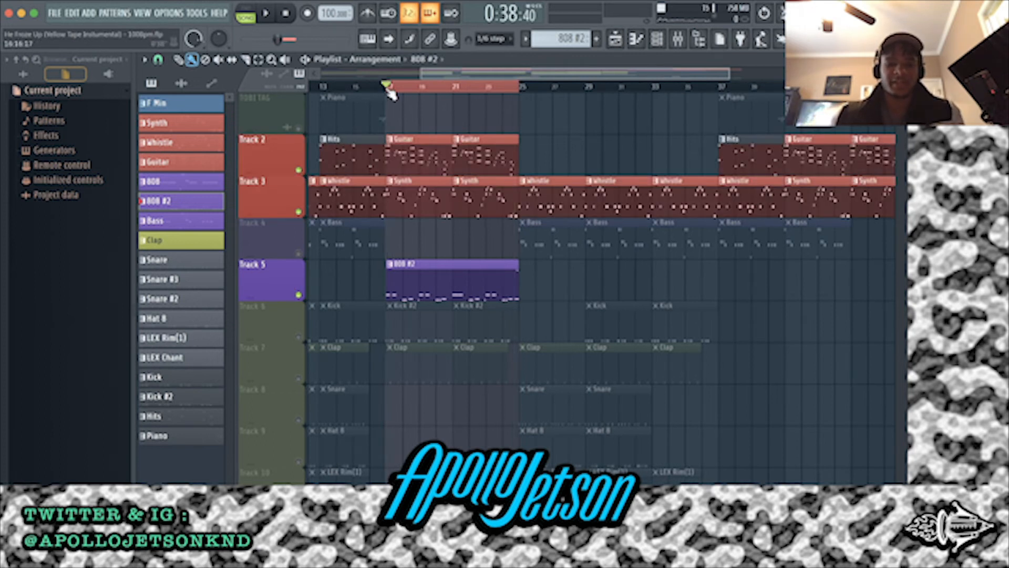
key("space")
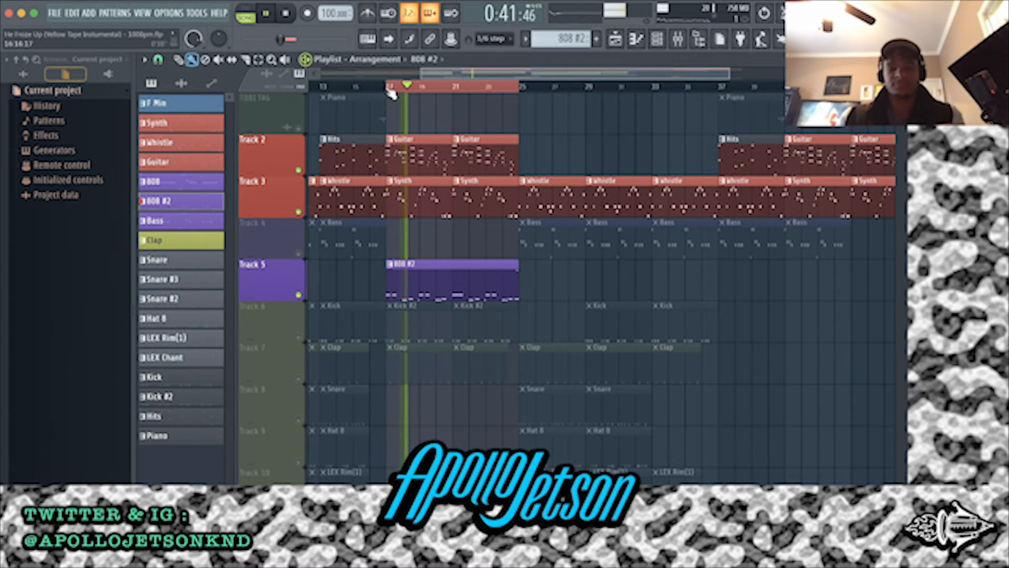
Unmute Tracks 13 and 14 to bring the hit and riser sounds into the playback
scroll(436, 260, "down", 10)
scroll(439, 262, "up", 2)
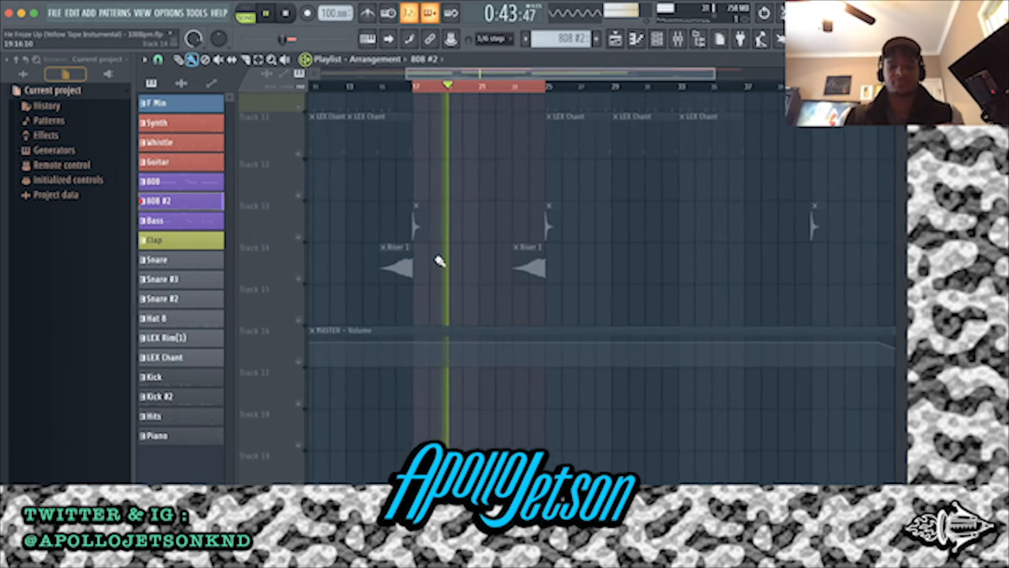
scroll(434, 196, "up", 9)
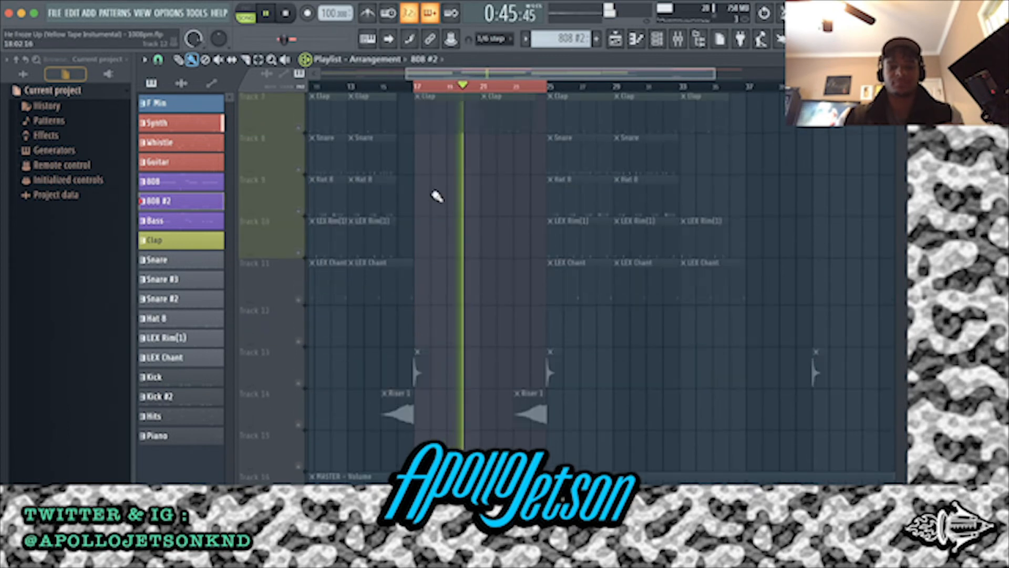
scroll(436, 196, "down", 1)
scroll(436, 196, "up", 2)
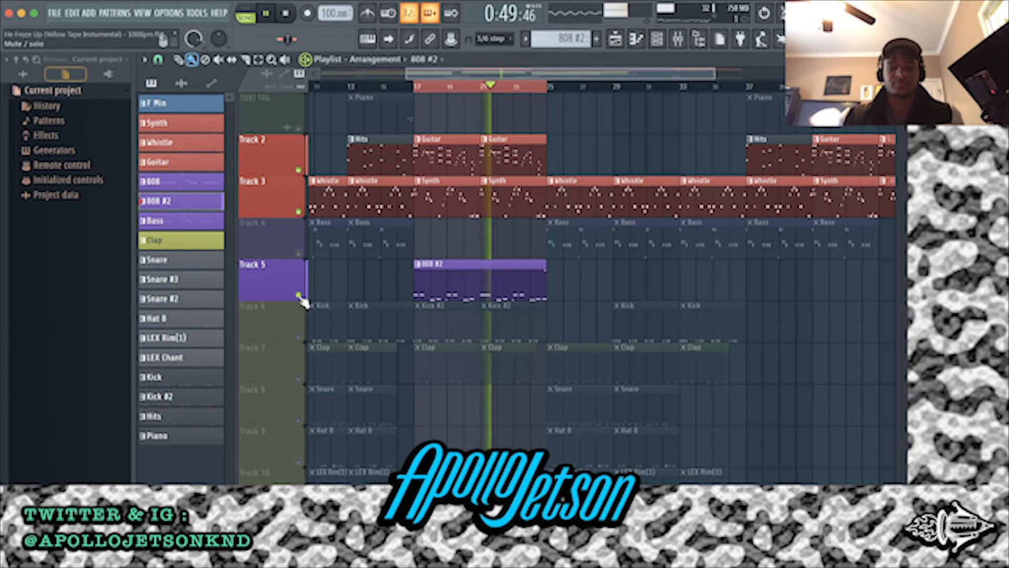
scroll(484, 286, "down", 6)
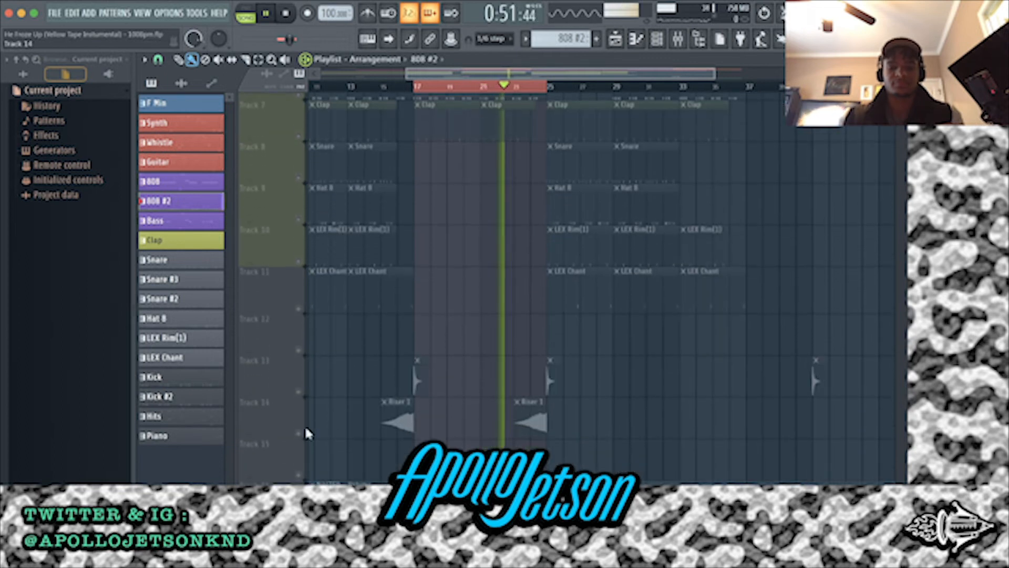
left_click(299, 391)
scroll(573, 221, "up", 2)
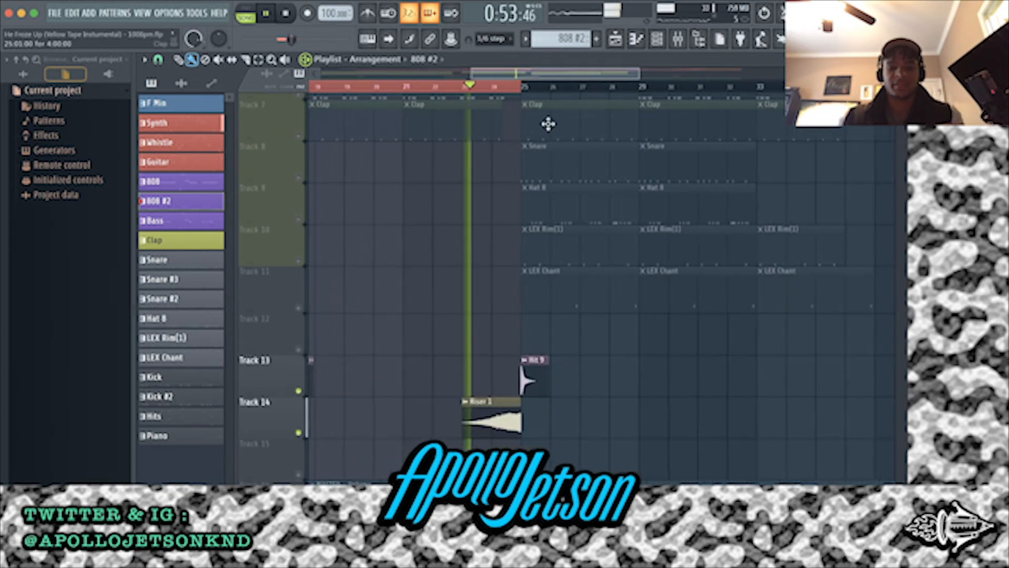
Extend the playlist's time selection to bar 33 and unmute all remaining tracks during playback
left_click_drag(523, 87, 763, 87)
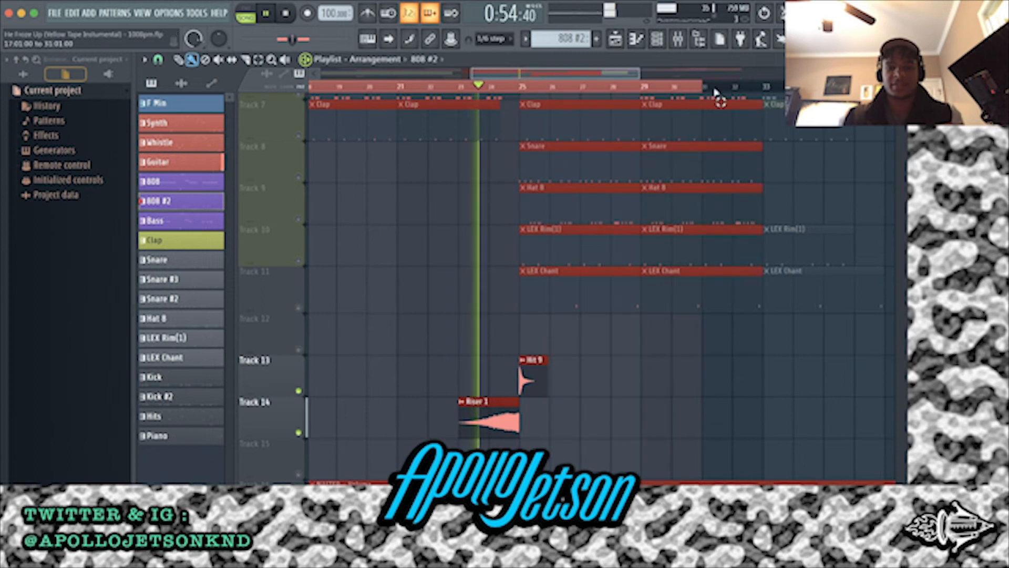
right_click(298, 262)
right_click(299, 262)
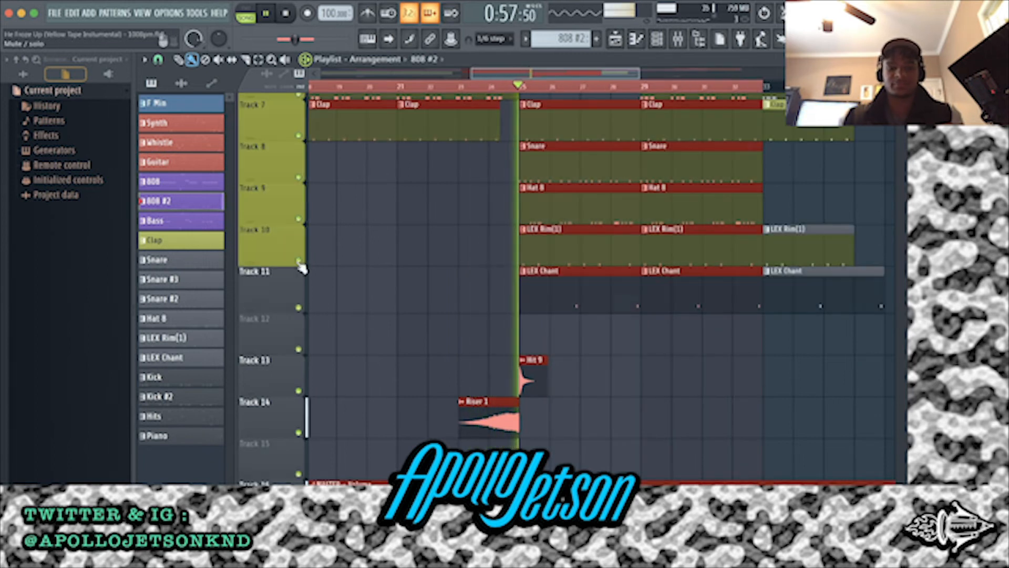
scroll(514, 243, "up", 6)
scroll(504, 240, "down", 5)
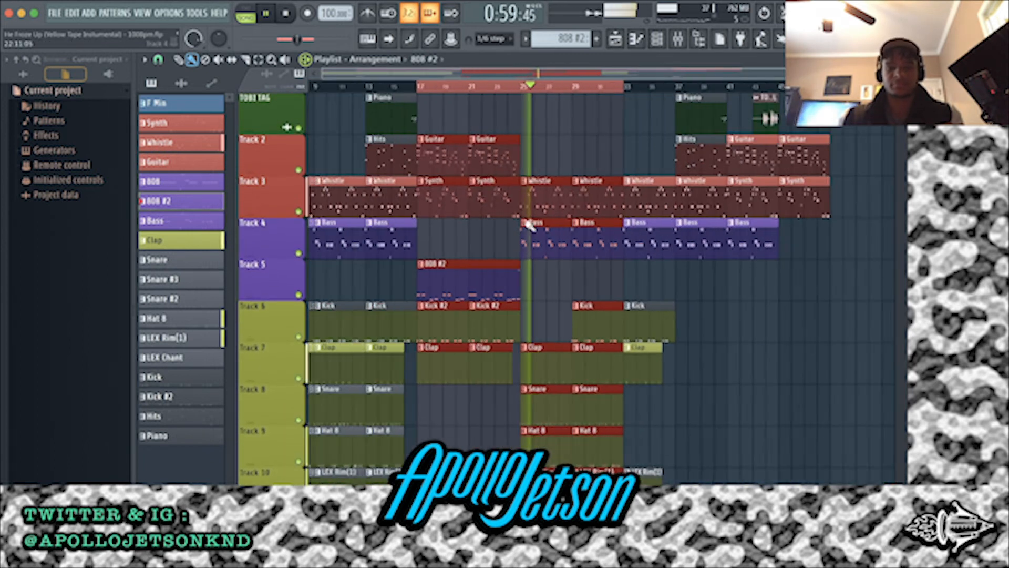
Extend the time selection to bar 49, stop playback, move its start to bar 1, and deselect the clips
left_click_drag(604, 88, 763, 95)
scroll(673, 195, "down", 4)
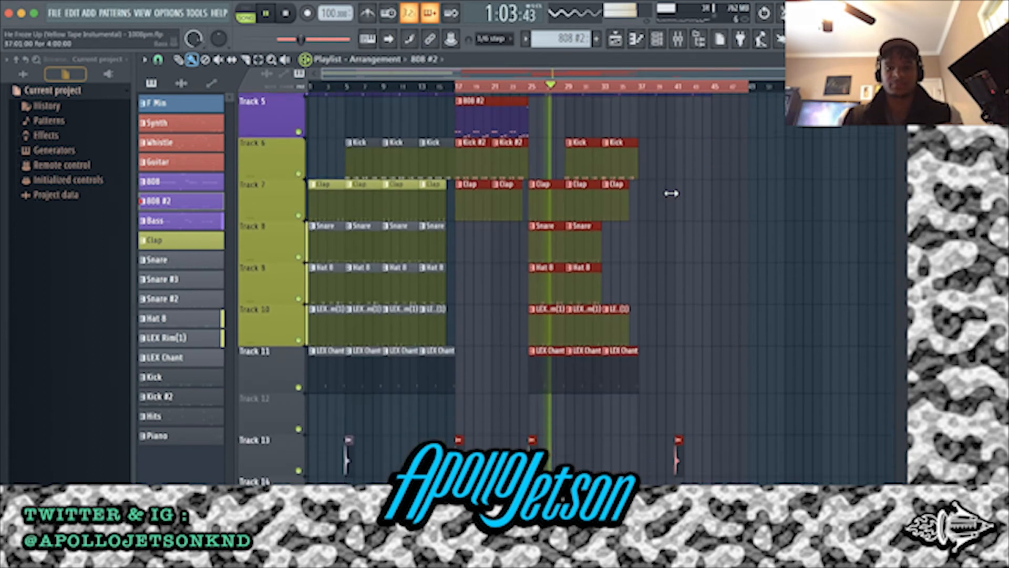
scroll(672, 194, "up", 4)
key("space")
left_click_drag(459, 89, 202, 91)
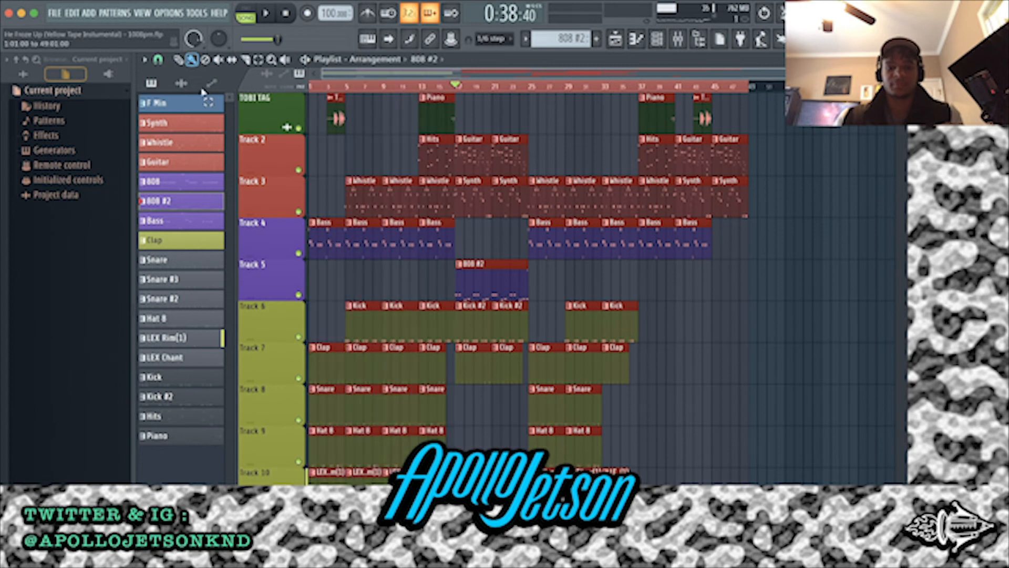
left_click(353, 144)
Fit all tracks into view and mark the clips of the bar 5 to 17 section and the bar 17 to 25 section
scroll(347, 131, "down", 6)
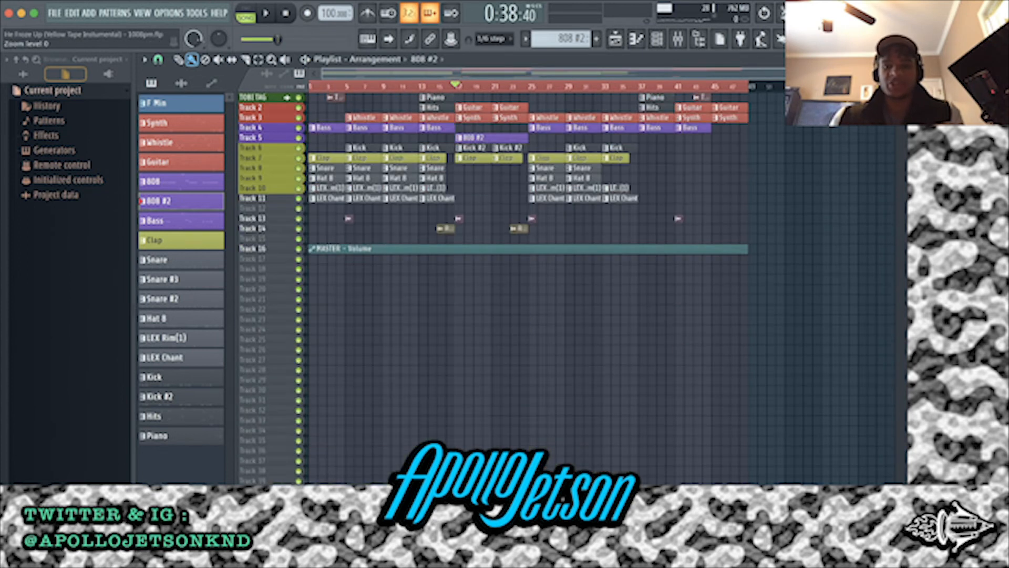
scroll(347, 131, "up", 3)
scroll(346, 131, "down", 1)
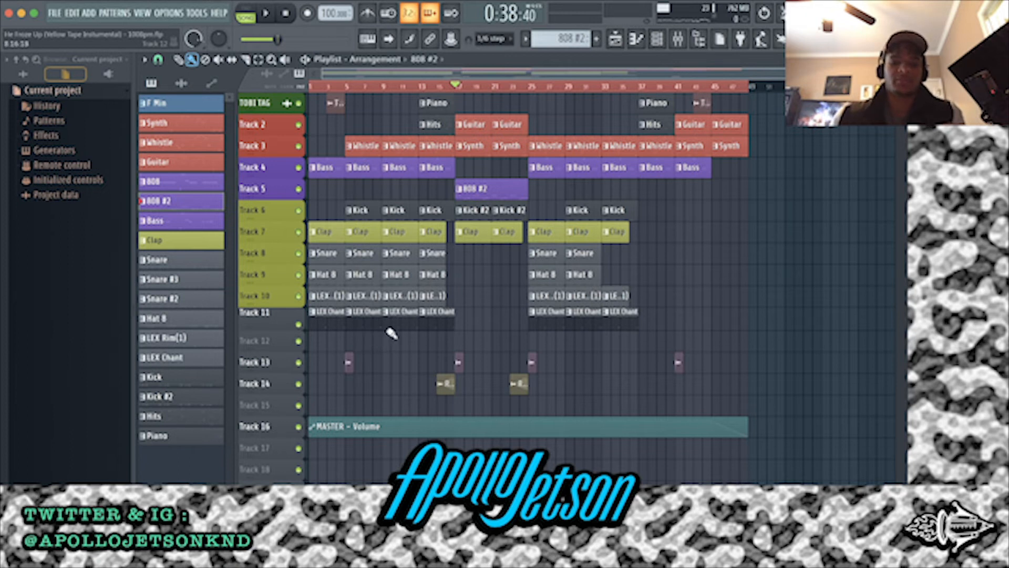
left_click_drag(367, 351, 440, 111)
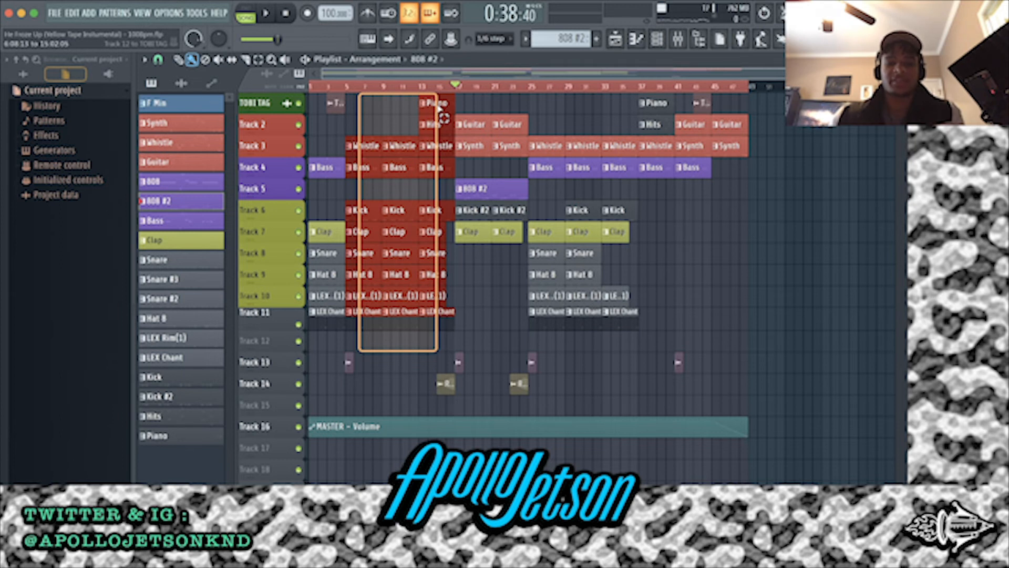
left_click_drag(441, 109, 436, 108)
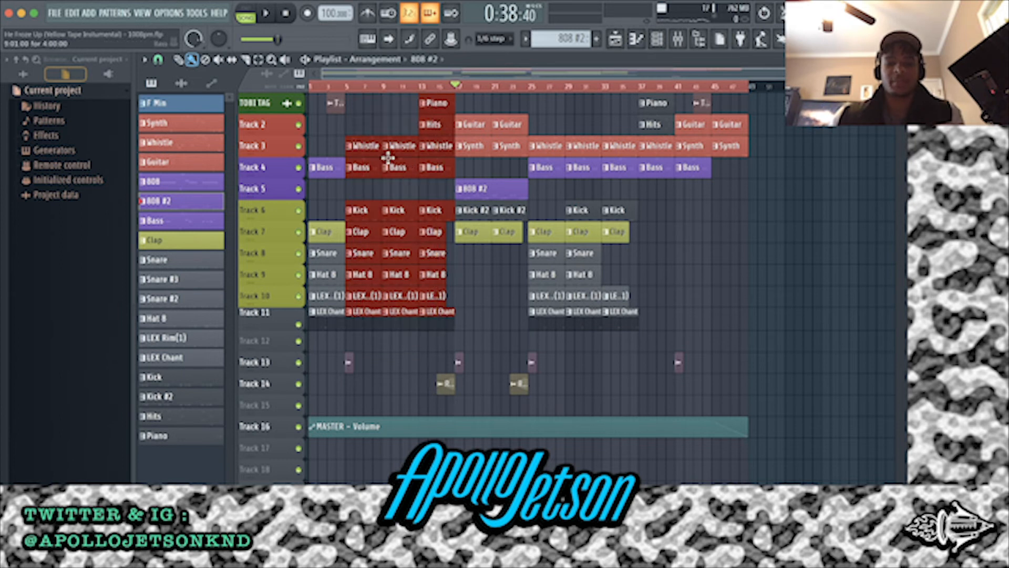
left_click(370, 123)
left_click_drag(366, 103, 446, 348)
left_click_drag(361, 344, 452, 102)
left_click(471, 264)
left_click_drag(471, 264, 505, 116)
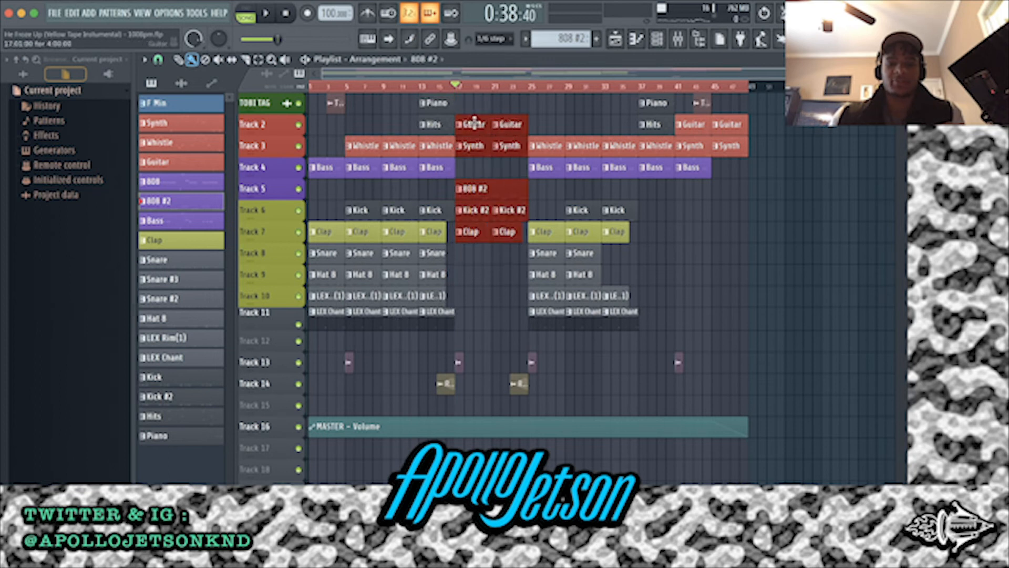
Mark the clips of the repeated section from bar 25 and the closing section, ending with nothing selected
left_click_drag(547, 348, 656, 108)
left_click_drag(645, 221, 645, 83)
left_click_drag(656, 91, 663, 97)
left_click_drag(696, 202, 777, 89)
left_click_drag(652, 201, 780, 89)
left_click(677, 202)
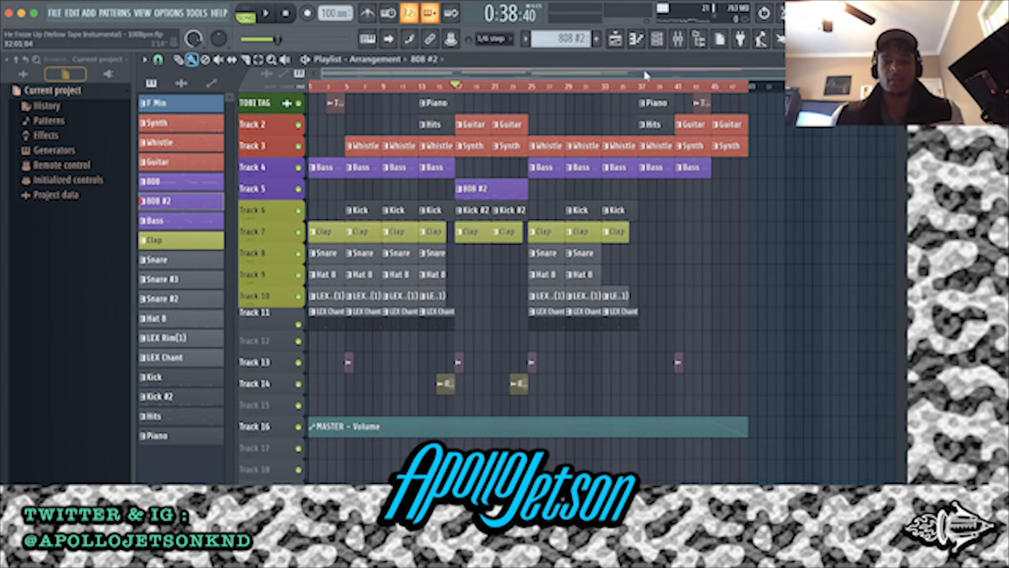
Show the mixer and step through the drum inserts, ending on the Snare insert
left_click(678, 39)
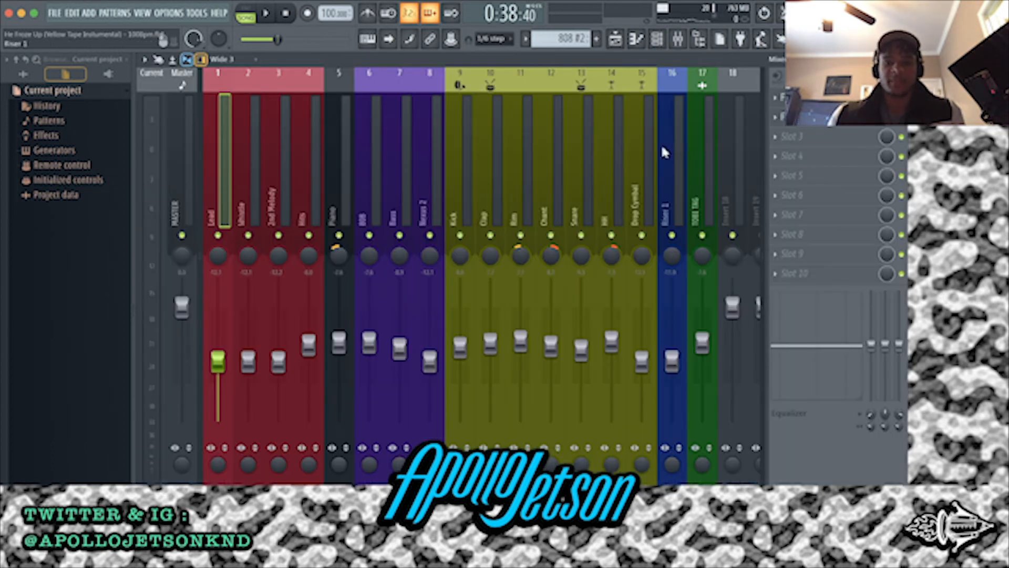
left_click(630, 152)
key("Left")
key("Left")
key("Right")
key("Left")
key("Left")
key("Right")
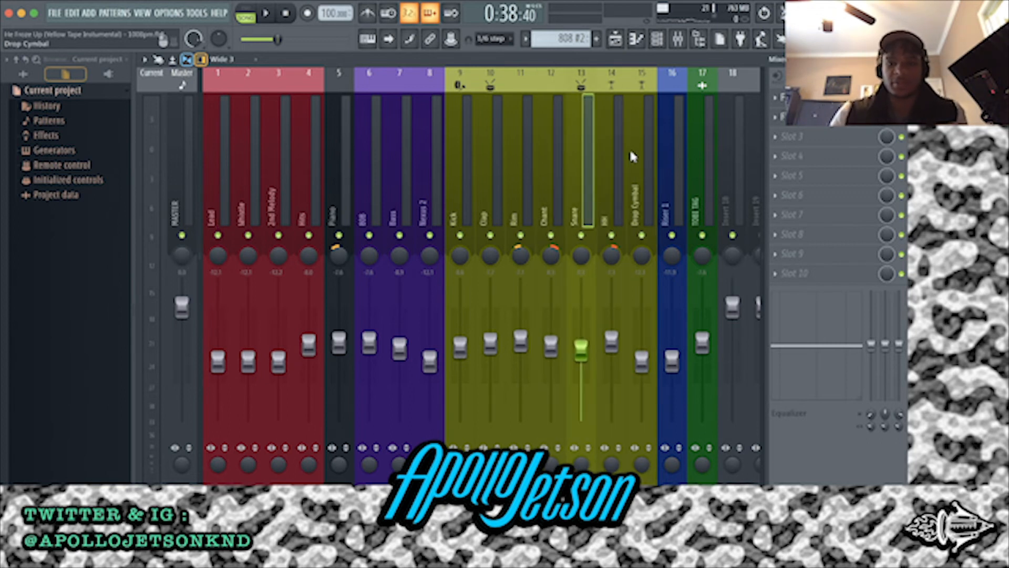
key("Right")
key("Left")
key("Right")
key("Right")
key("Left")
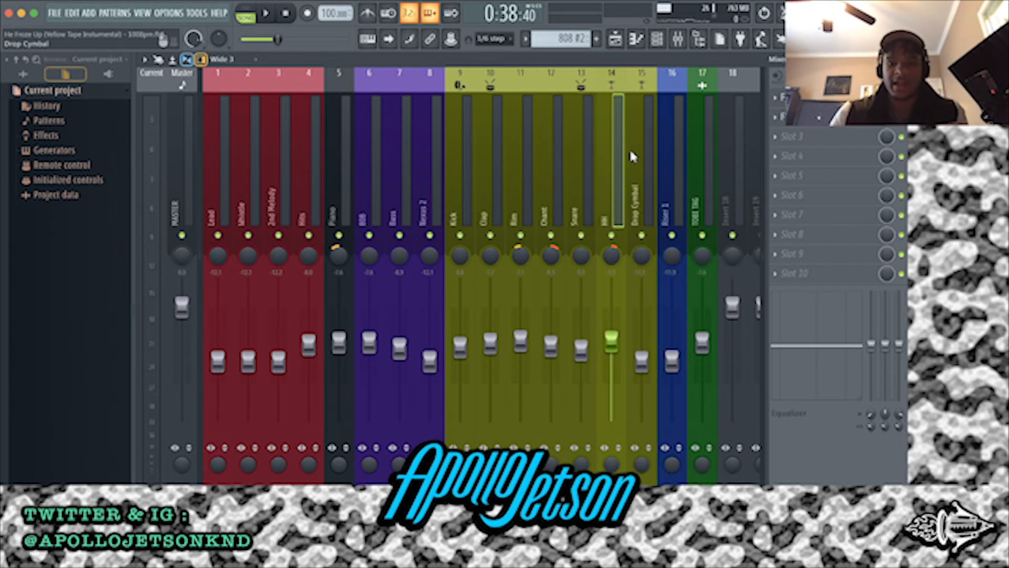
key("Left")
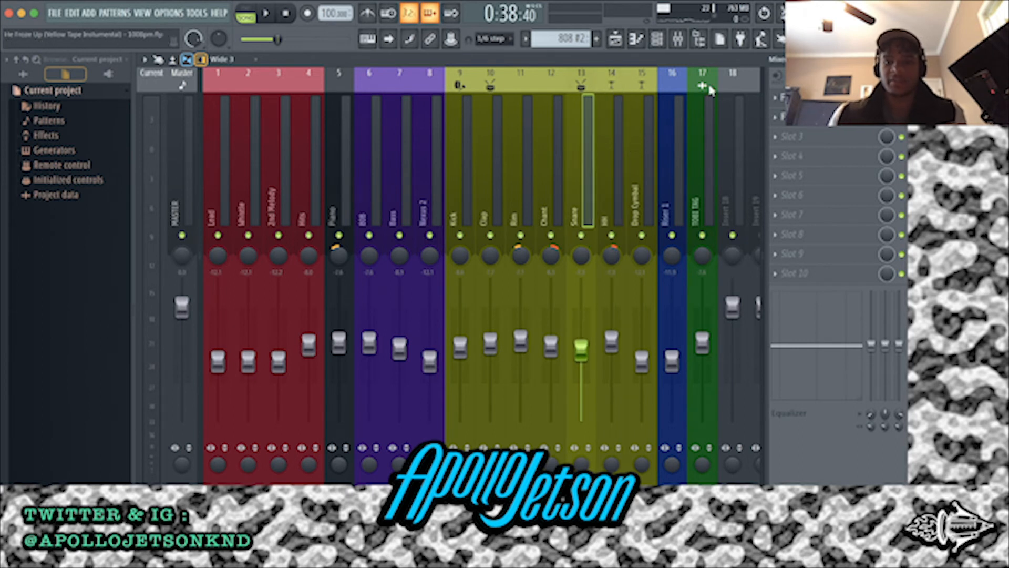
Play the full arrangement from an early bar in the playlist and show the mixer levels during playback
key("space")
left_click(615, 39)
key("space")
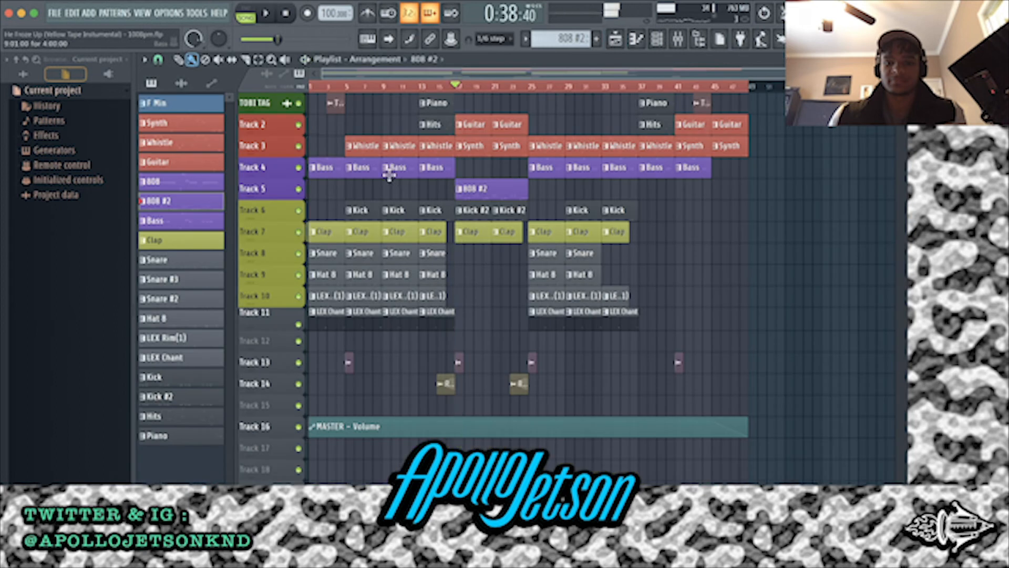
scroll(398, 178, "up", 4)
scroll(363, 96, "left", 3)
left_click(402, 86)
key("space")
left_click(678, 39)
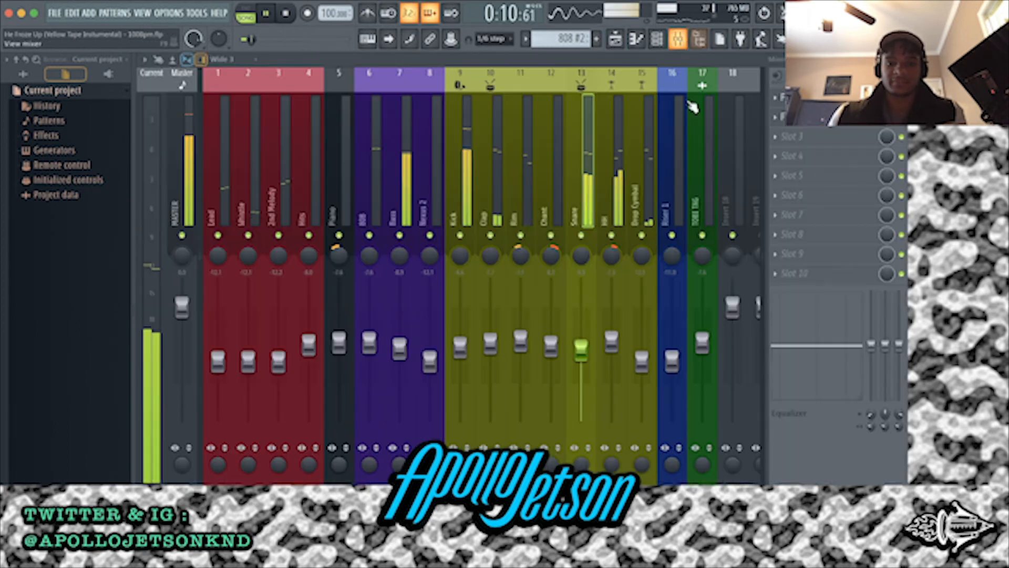
Solo the Snare insert during playback and inspect its Fruity Reeverb 2, leaving playback stopped and the effect closed
right_click(582, 236)
left_click(804, 117)
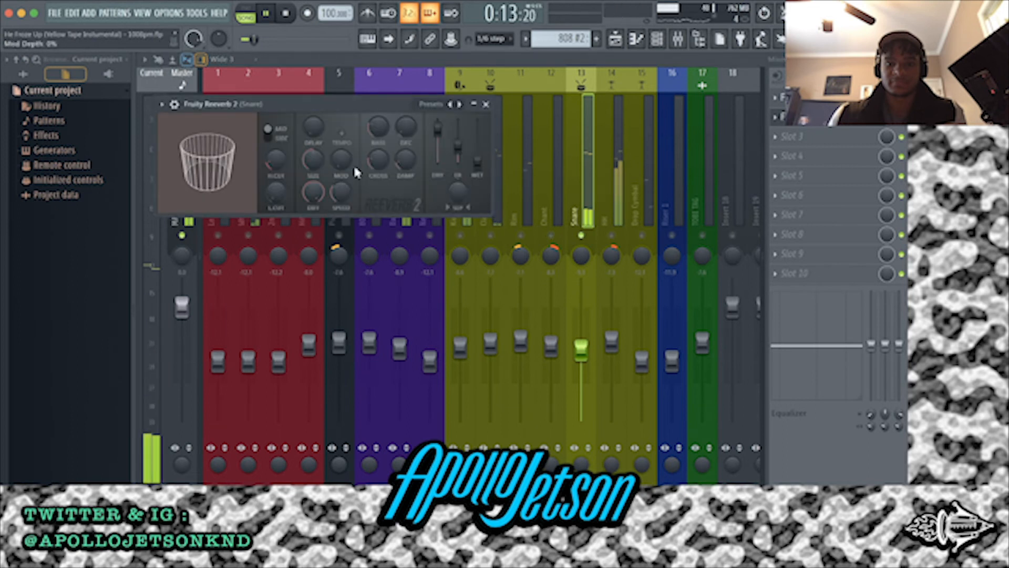
key("space")
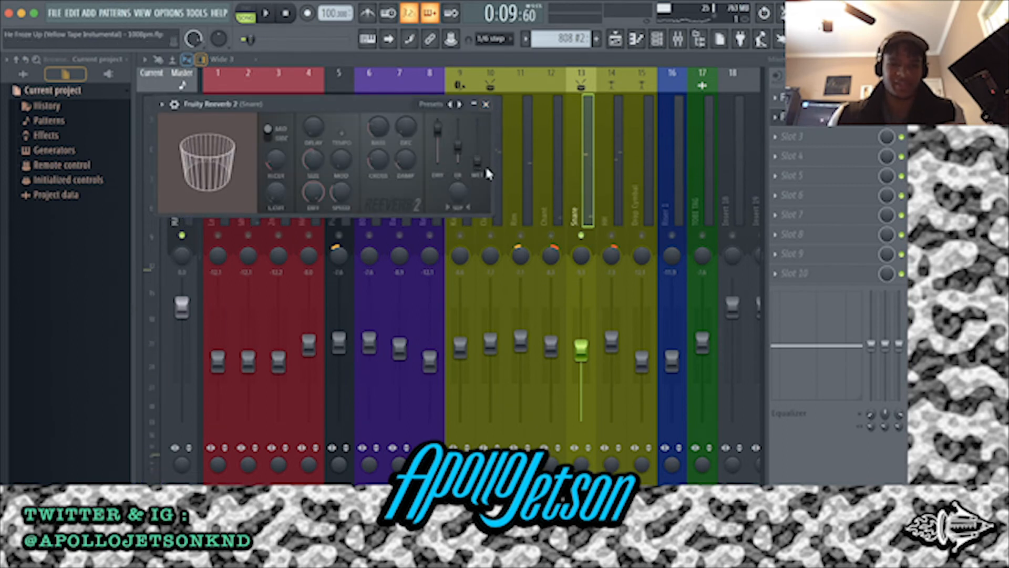
left_click(486, 104)
Unsolo the Snare insert and inspect the Clap insert's Fruity Reeverb 2 while playing from bar 5
left_click(532, 187)
left_click(548, 185)
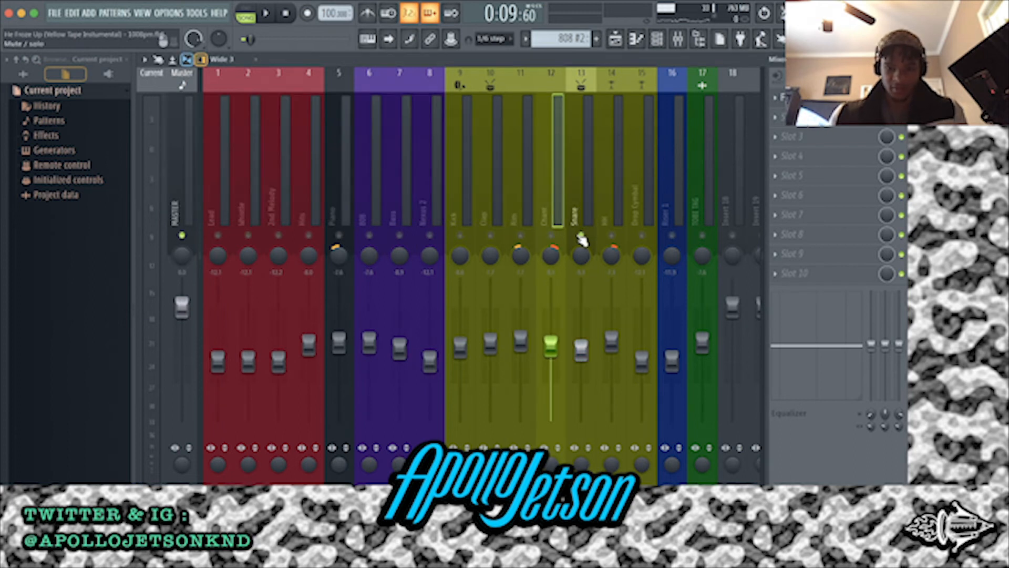
right_click(579, 236)
left_click(498, 179)
left_click(529, 177)
left_click(503, 182)
key("space")
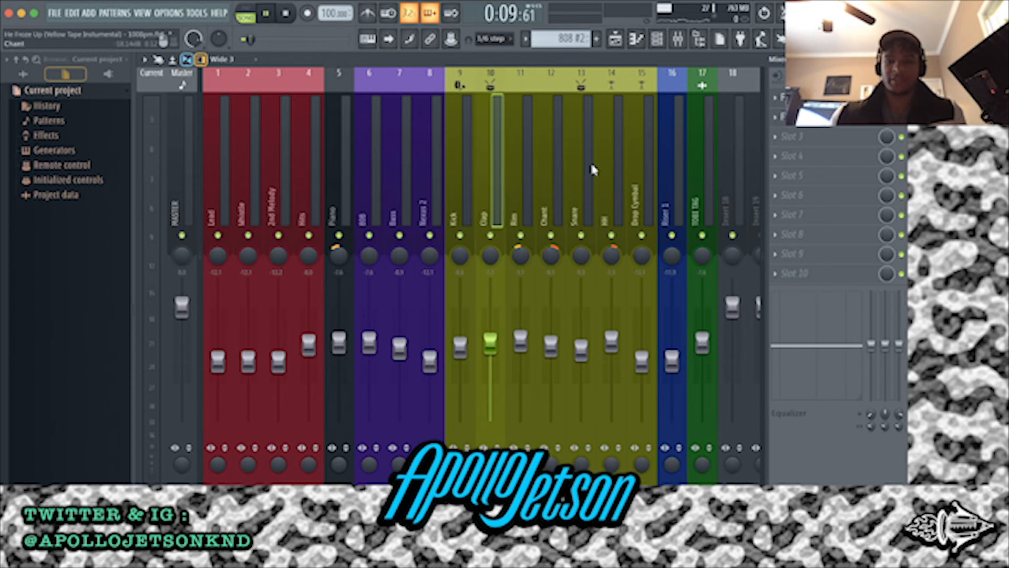
left_click(799, 117)
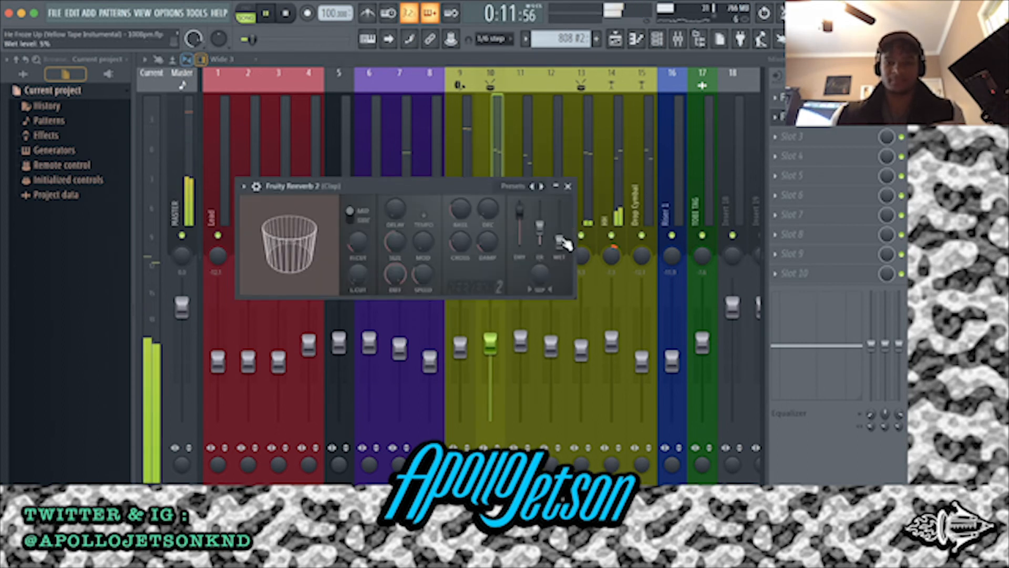
key("space")
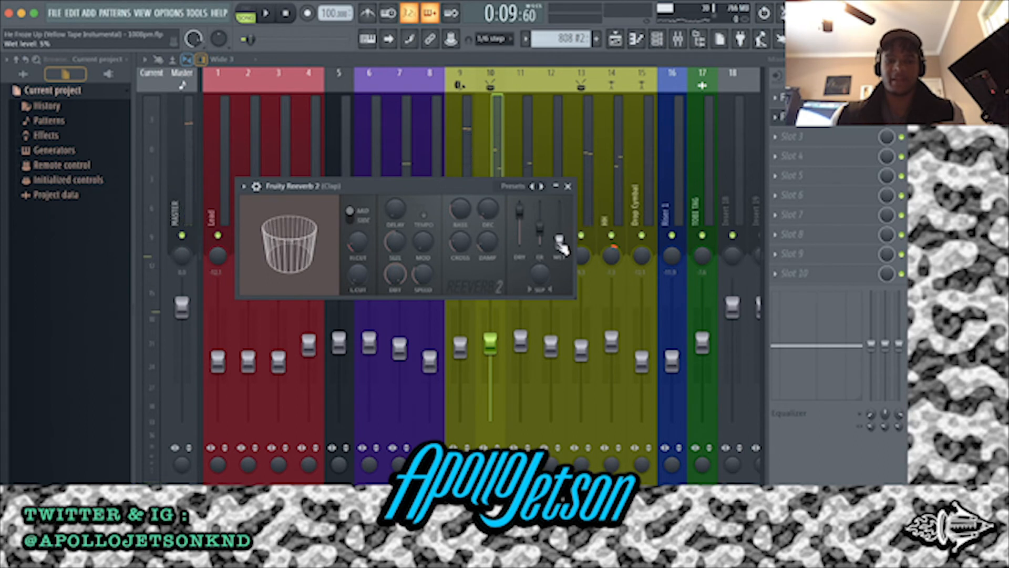
left_click(568, 187)
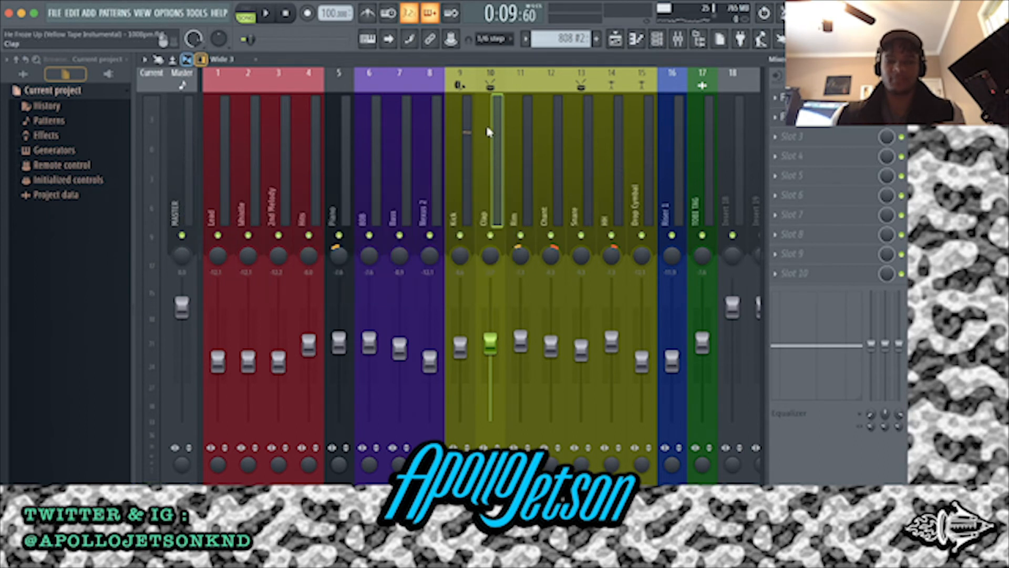
Replay the section from bar 5 with the Clap insert selected to hear the clap in the mix
key("space")
key("space")
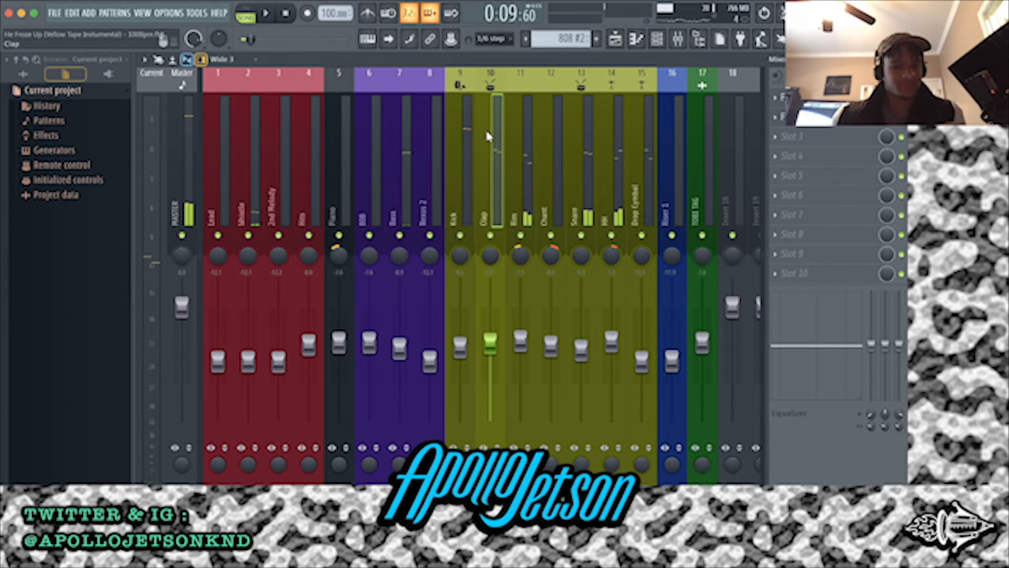
key("space")
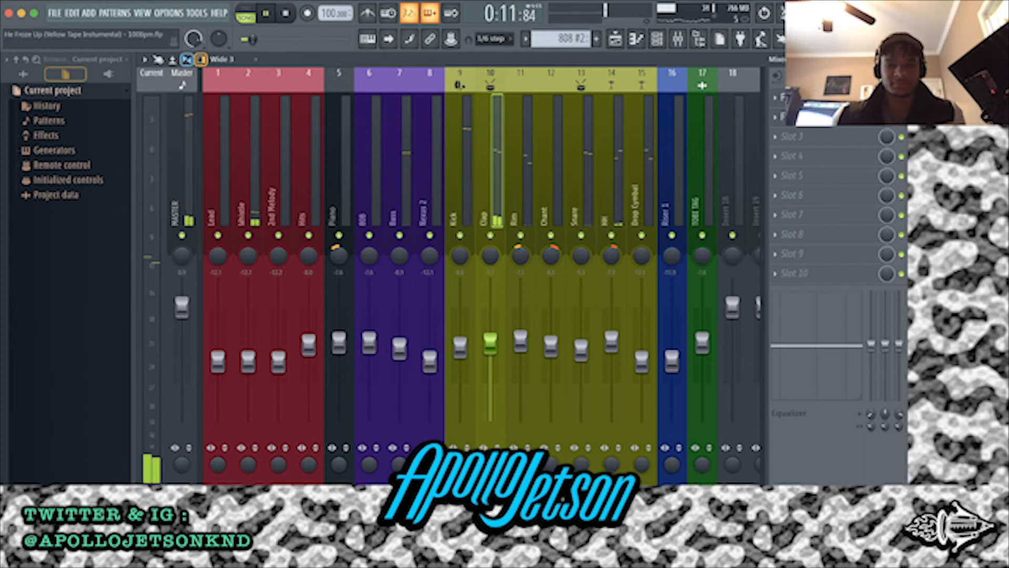
key("space")
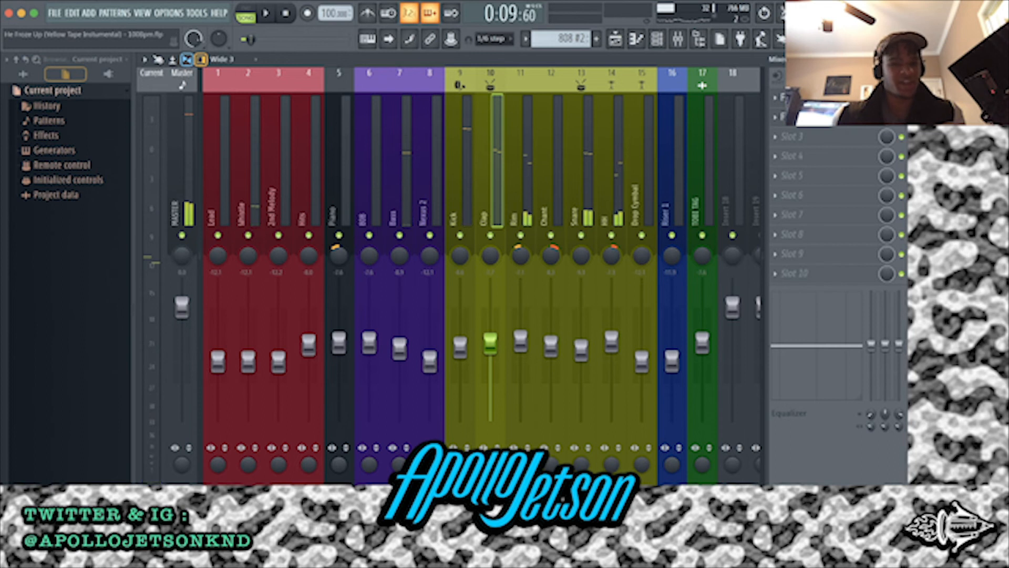
Select the Snare insert and replay the section from bar 5 to check the snare's level in the mix
left_click(578, 181)
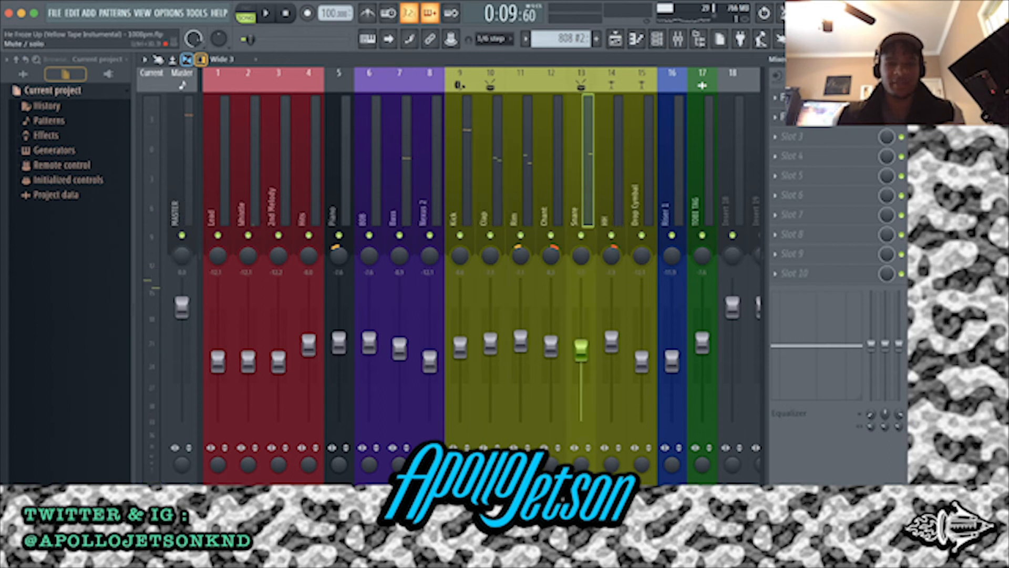
key("space")
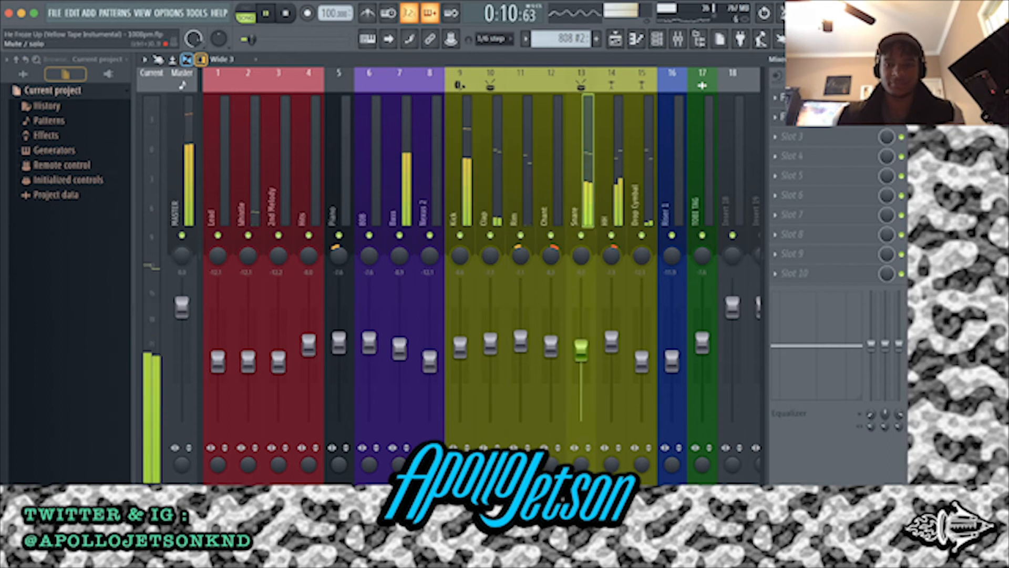
key("space")
key("space")
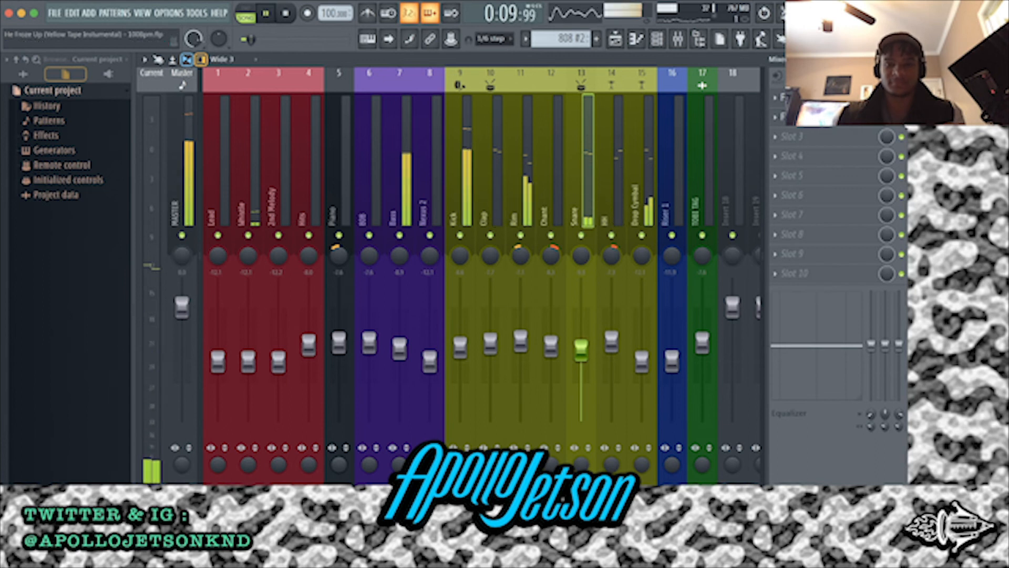
key("space")
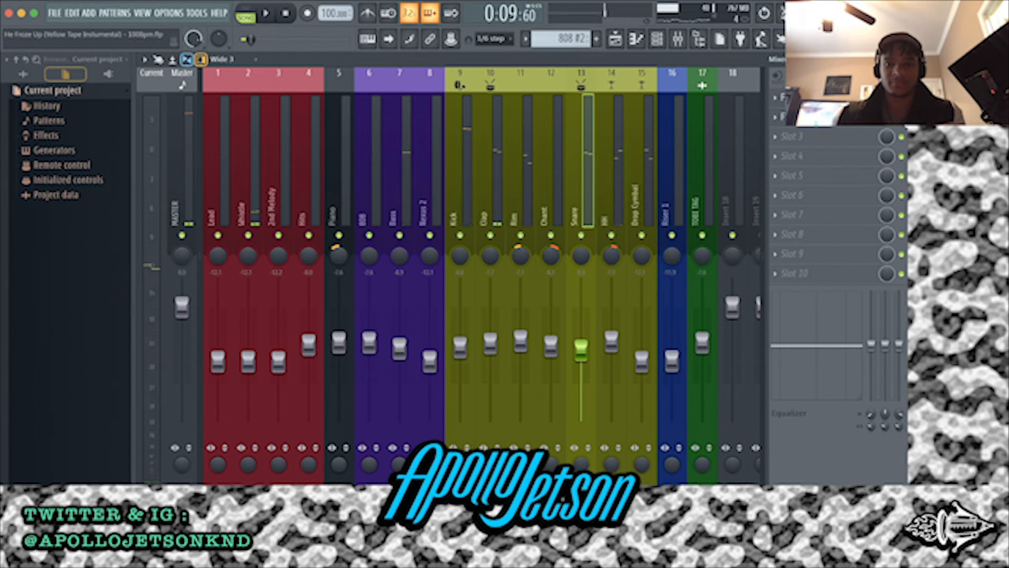
Step through the 808, Bass and Nexus 2 inserts in the mixer
left_click(361, 164)
left_click(399, 162)
left_click(431, 162)
left_click(405, 165)
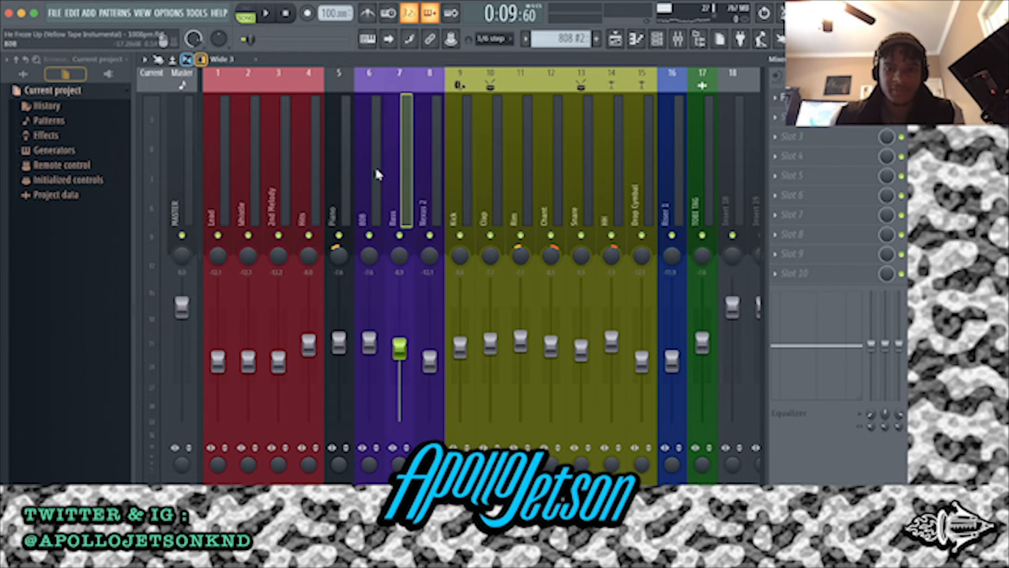
left_click(379, 172)
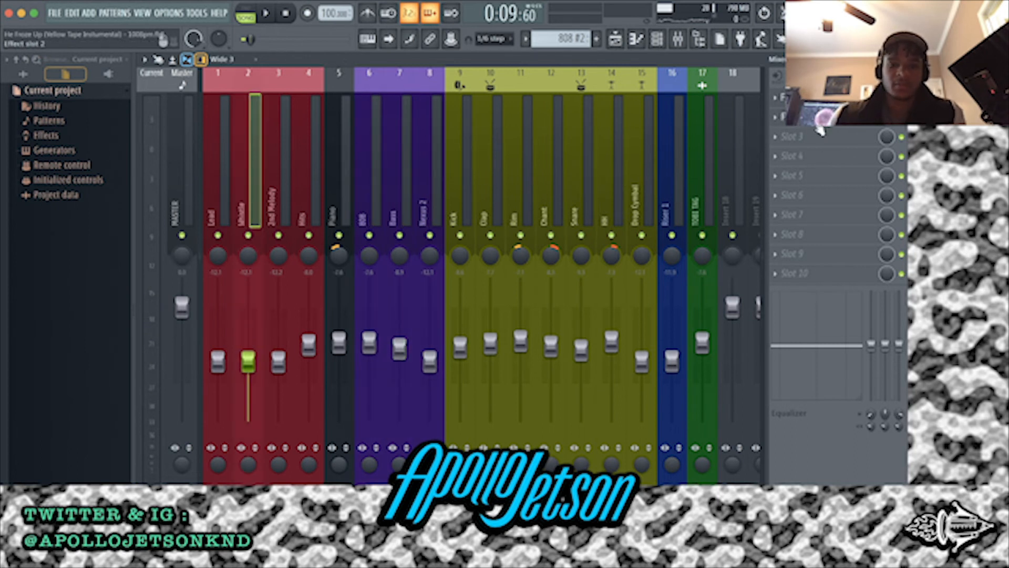
Inspect the Fruity Parametric EQ 2 on the Whistle insert and on the Lead insert
left_click(816, 124)
left_click(617, 170)
left_click(814, 99)
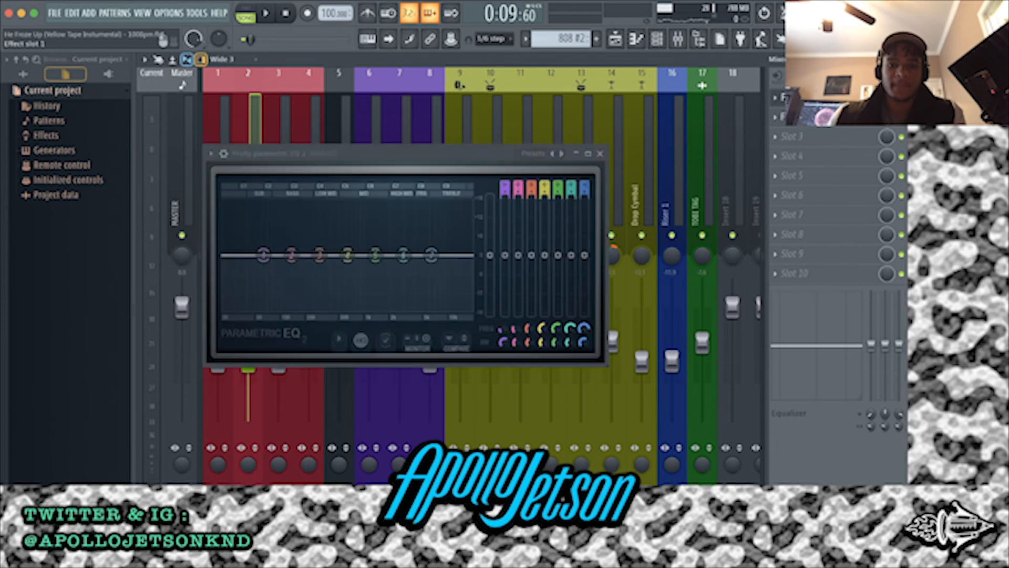
left_click(603, 153)
left_click(214, 156)
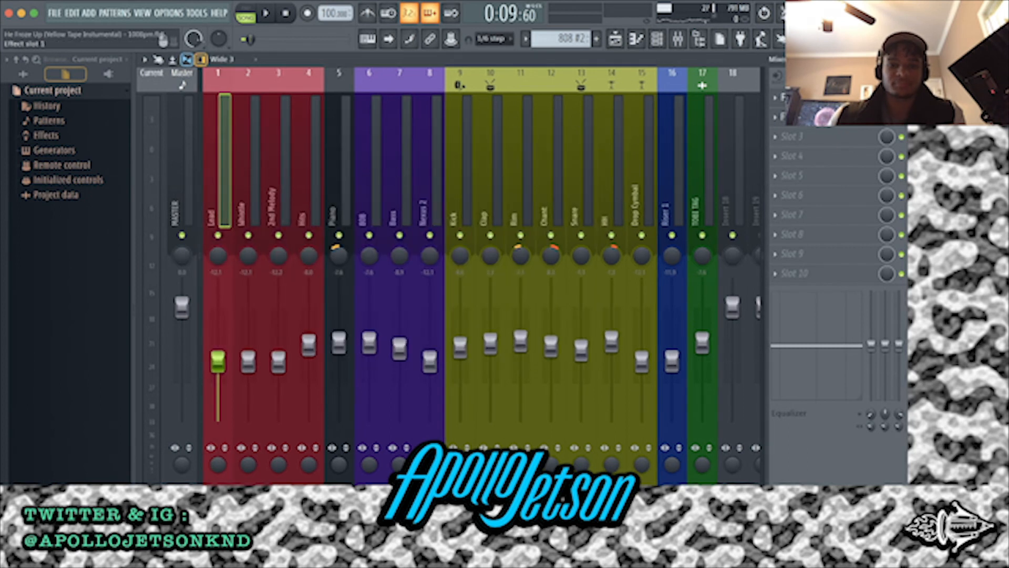
left_click(814, 99)
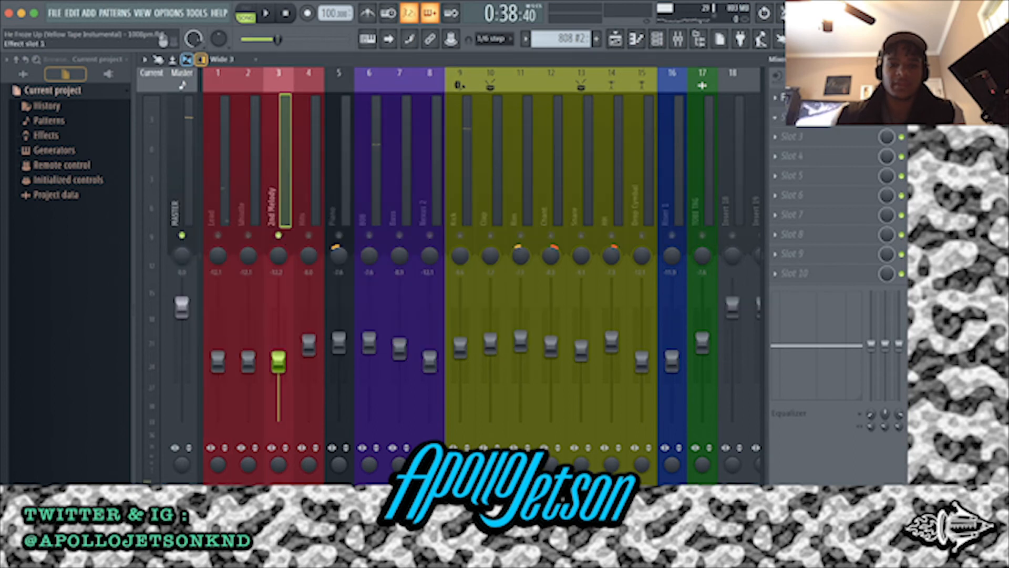
Inspect the 2nd Melody insert's Fruity Parametric EQ 2 while playing from bar 17, and close it with playback stopped
left_click(815, 99)
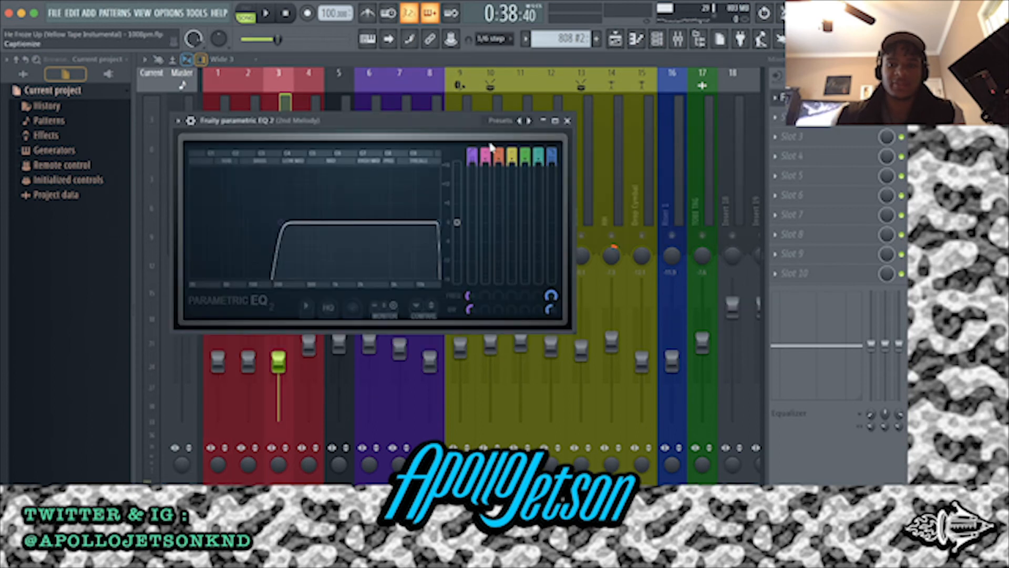
key("space")
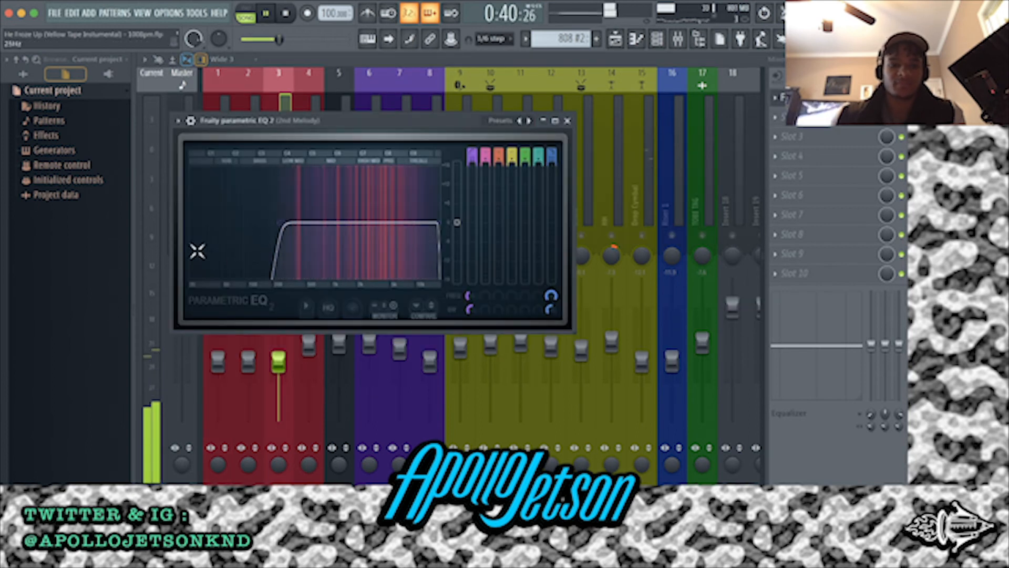
left_click(567, 121)
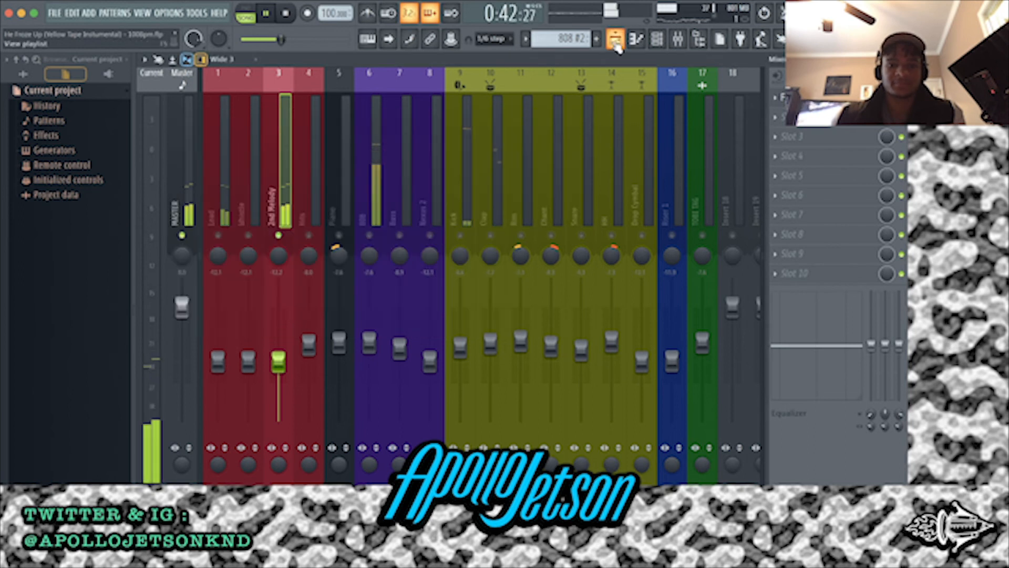
key("space")
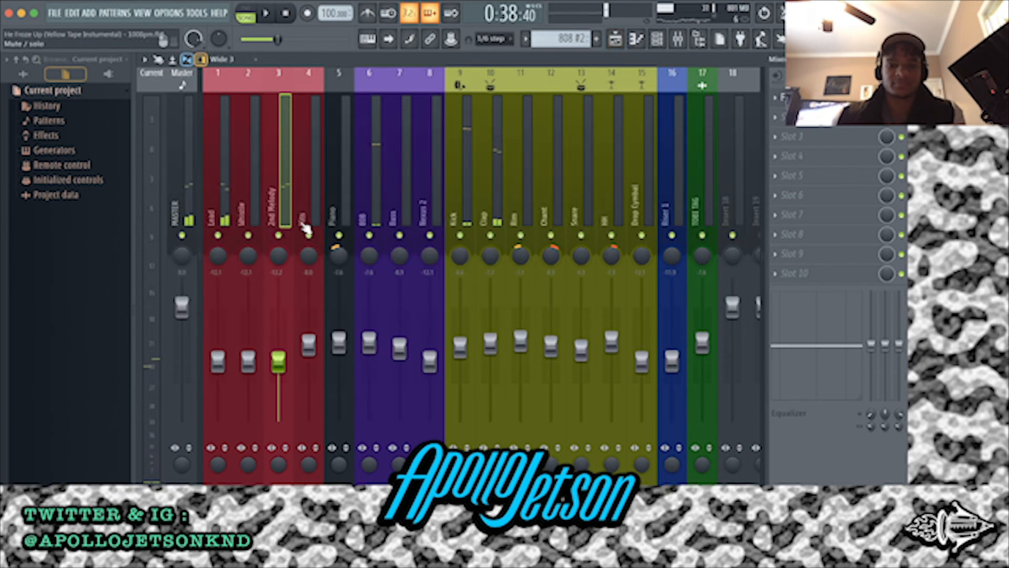
Show the playlist and place the bar 17 to 25 Guitar and Synth clips on tracks 14 and 15, with the effect clips on tracks 12 and 13
left_click(613, 40)
scroll(657, 221, "down", 3)
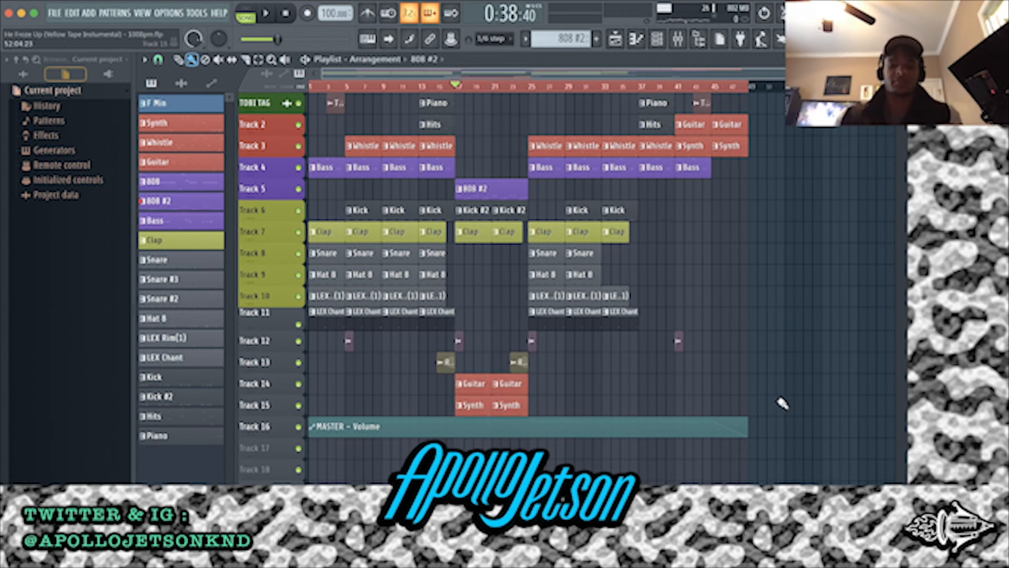
left_click_drag(778, 415, 109, 33, "super")
left_click(679, 237, "super")
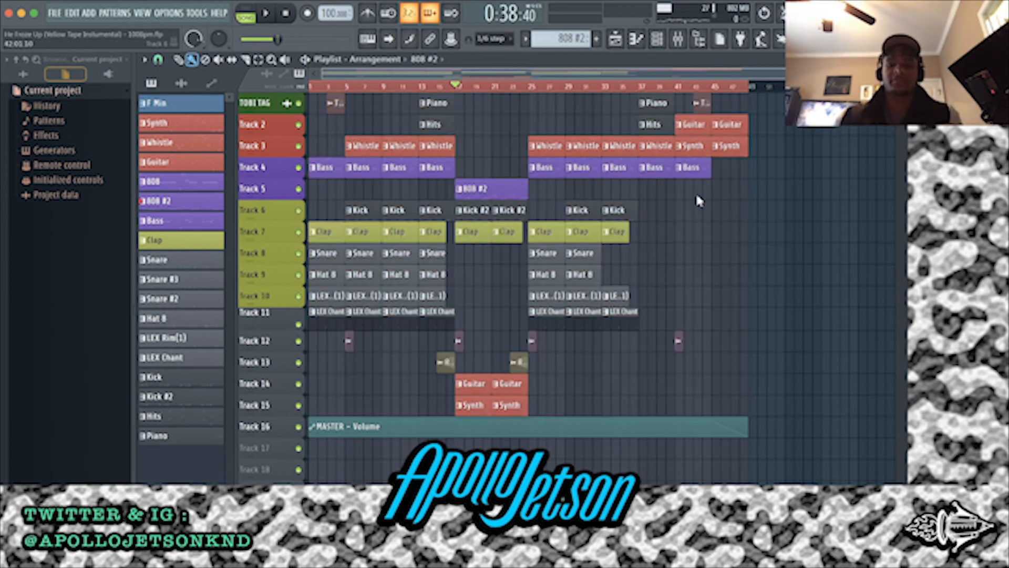
Select the Master insert in the mixer and play from bar 17 to check its level
left_click(678, 38)
left_click(183, 171)
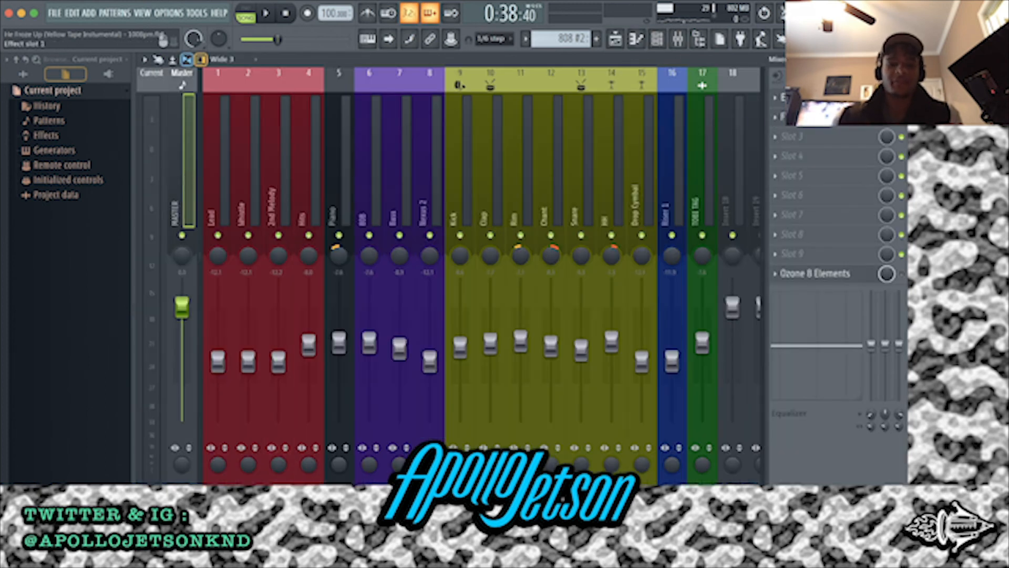
key("space")
key("space")
key("space")
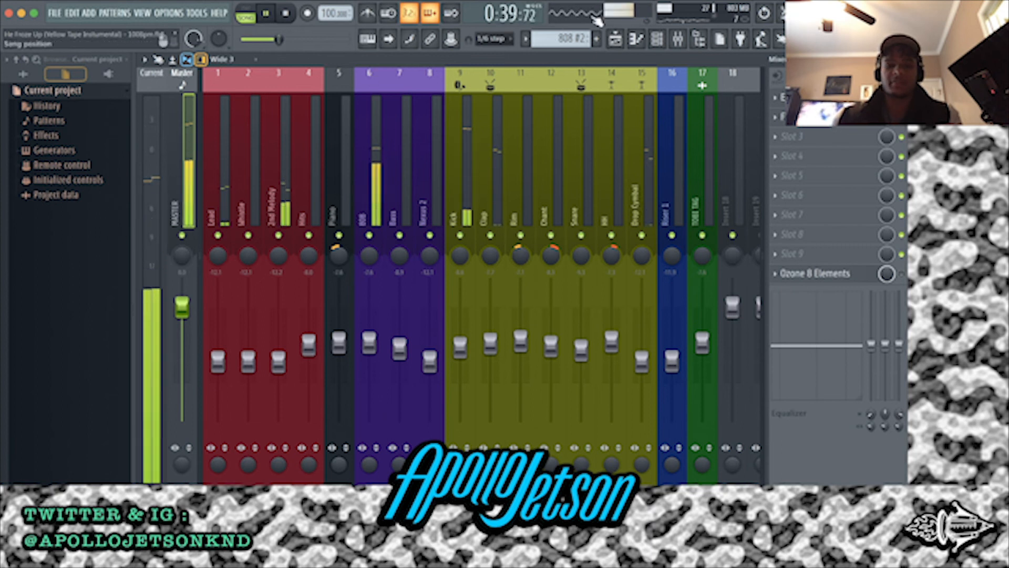
key("space")
Play the arrangement from bar 5 and inspect the Edison effect on the Master insert
left_click(615, 41)
left_click(345, 87)
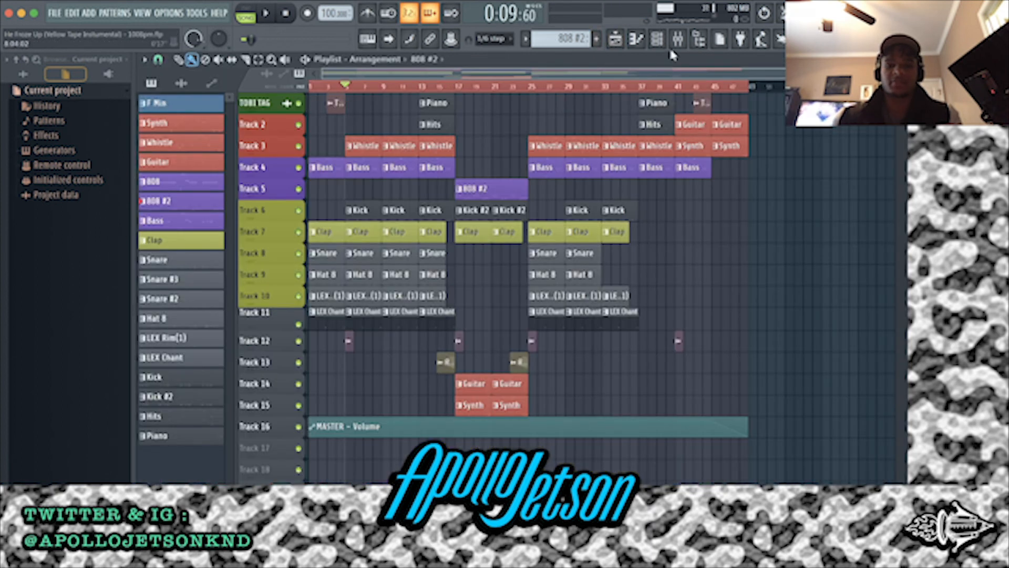
left_click(677, 40)
key("space")
left_click(860, 126)
left_click(859, 121)
left_click(858, 100)
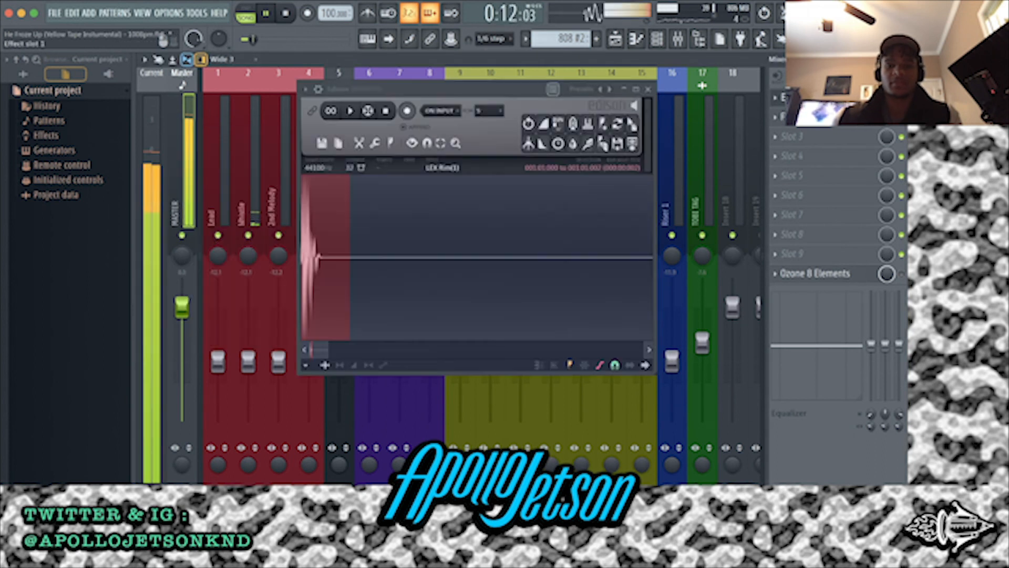
left_click(648, 89)
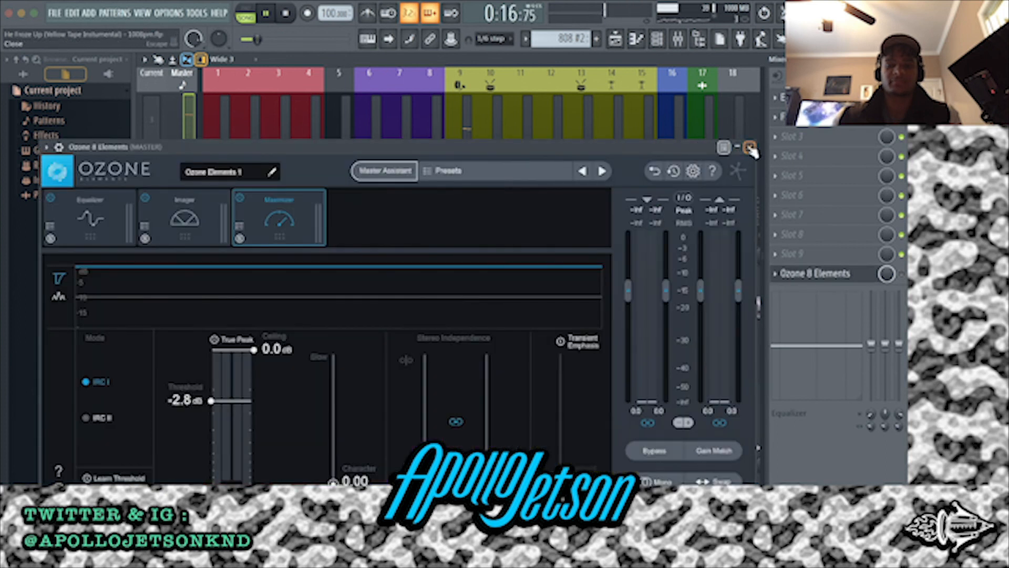
Inspect Ozone 8 Elements on the Master insert, close it, and replay the section from bar 5
left_click(750, 149)
key("space")
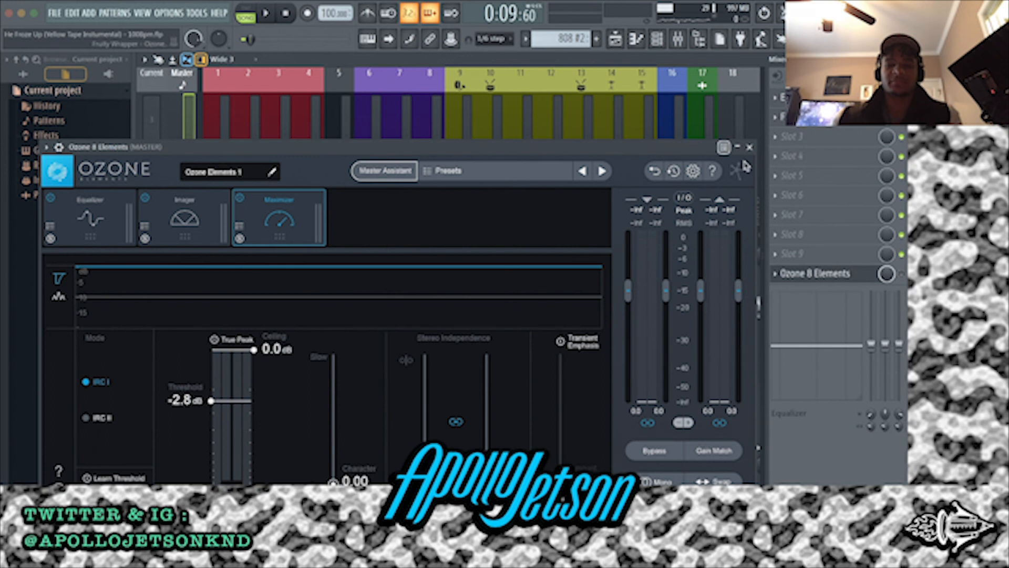
left_click(751, 148)
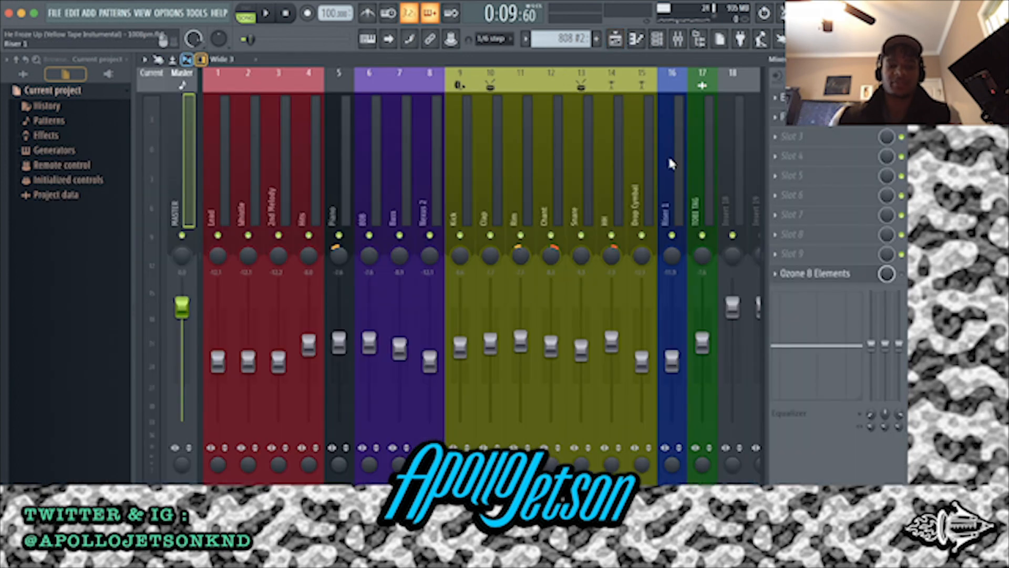
key("space")
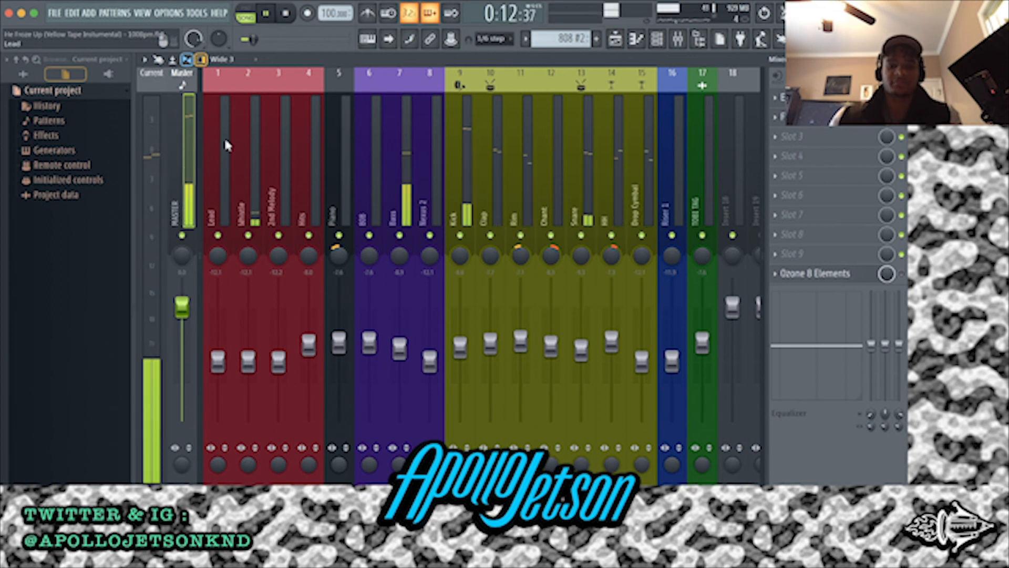
key("space")
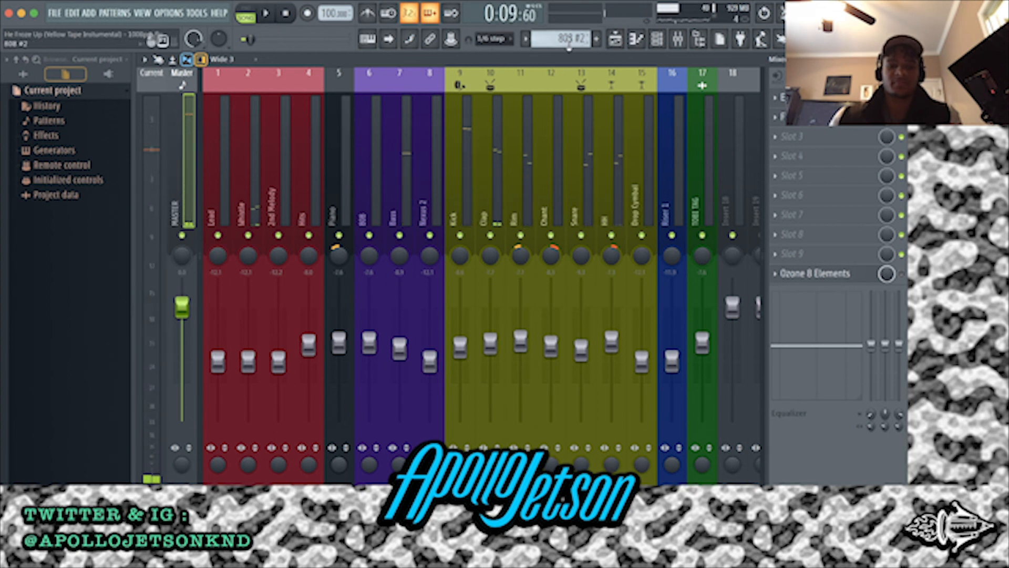
Show the playlist and move the playback position to the start of the arrangement
left_click(615, 41)
scroll(285, 117, "up", 2)
scroll(285, 120, "down", 2)
left_click_drag(373, 88, 230, 83)
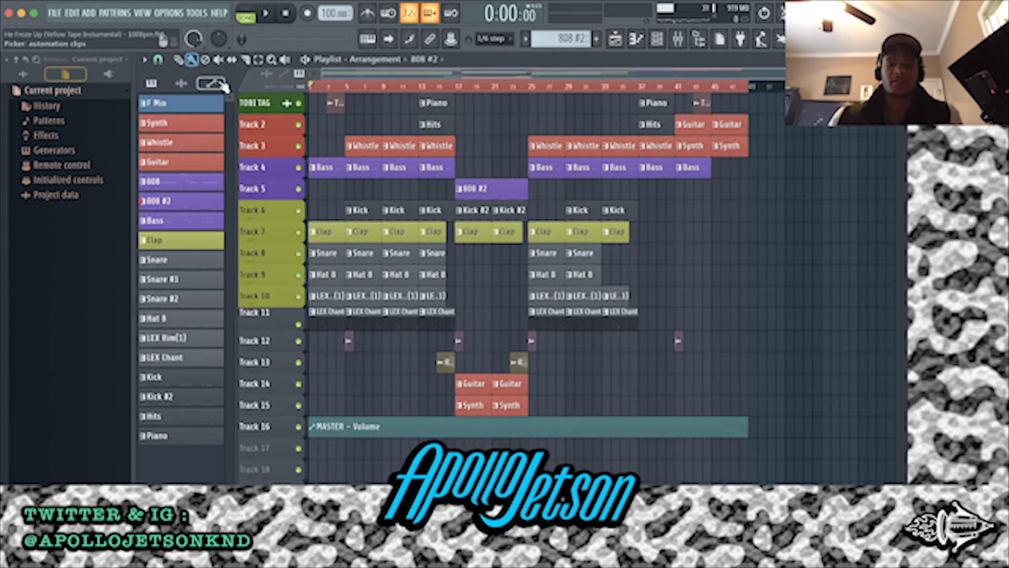